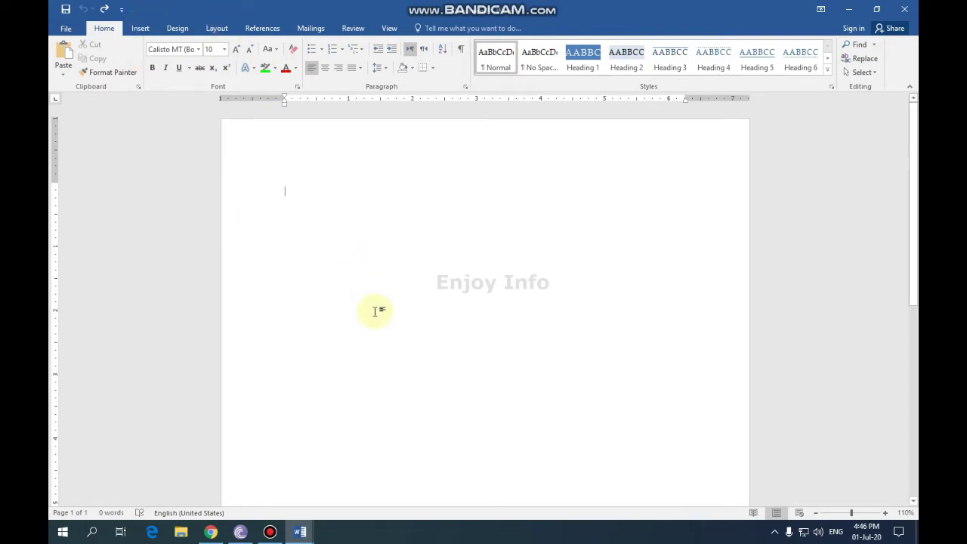
Step: Fill the blank document with sample paragraphs using the =rand() function
left_click(262, 28)
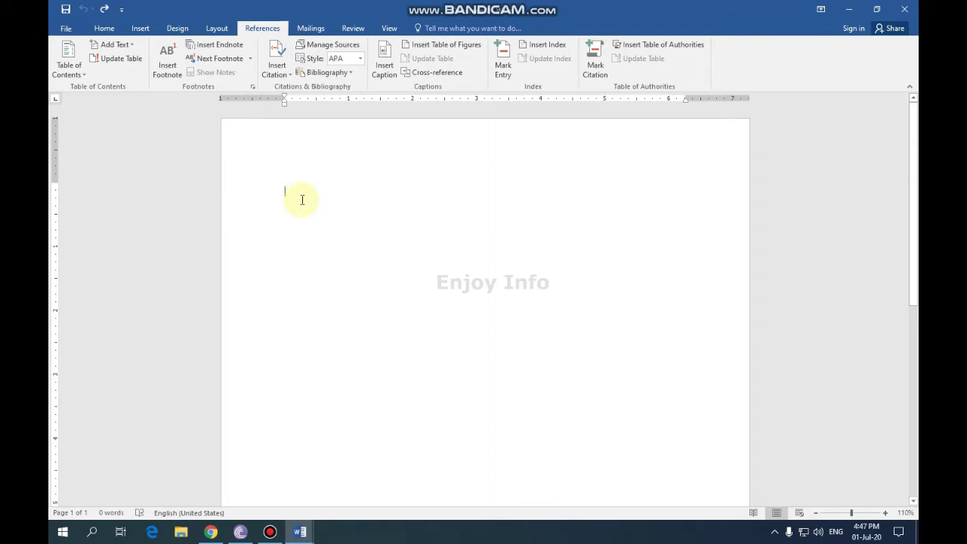
type("=rand")
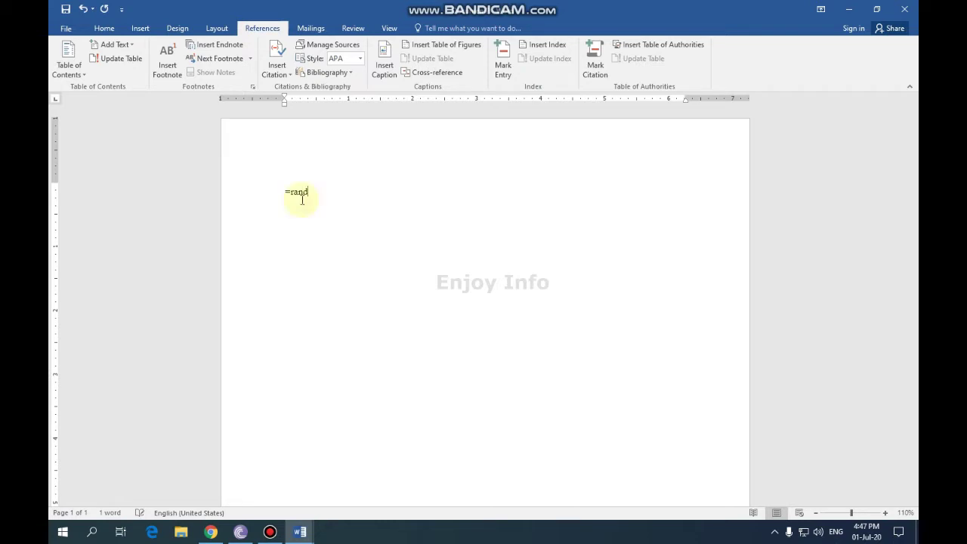
type("()")
key("Return")
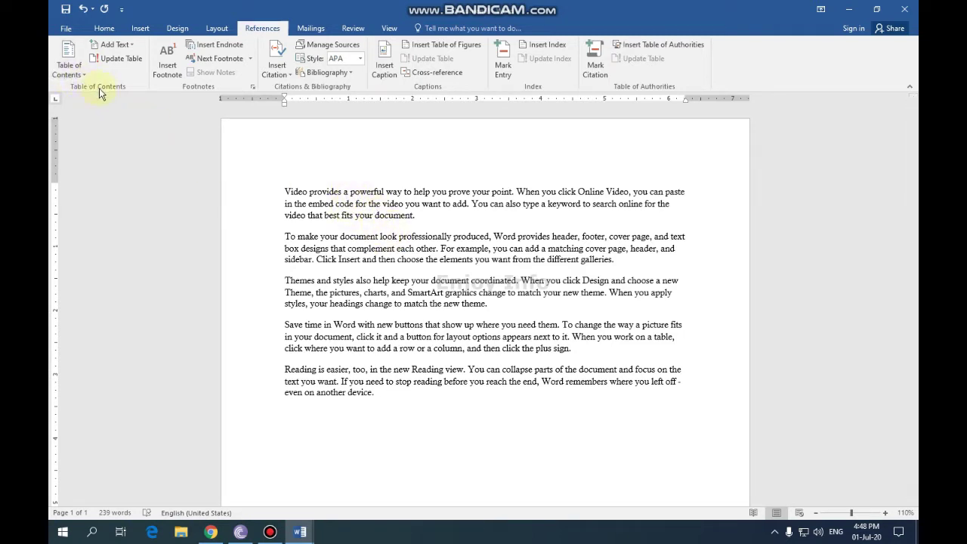
Step: Break the paragraphs after "Video provides a powerful", "To make your document", "Themes and styles also", "Save time in Word" and "Reading is easier,"
left_click(385, 192)
key("Return")
left_click(378, 257)
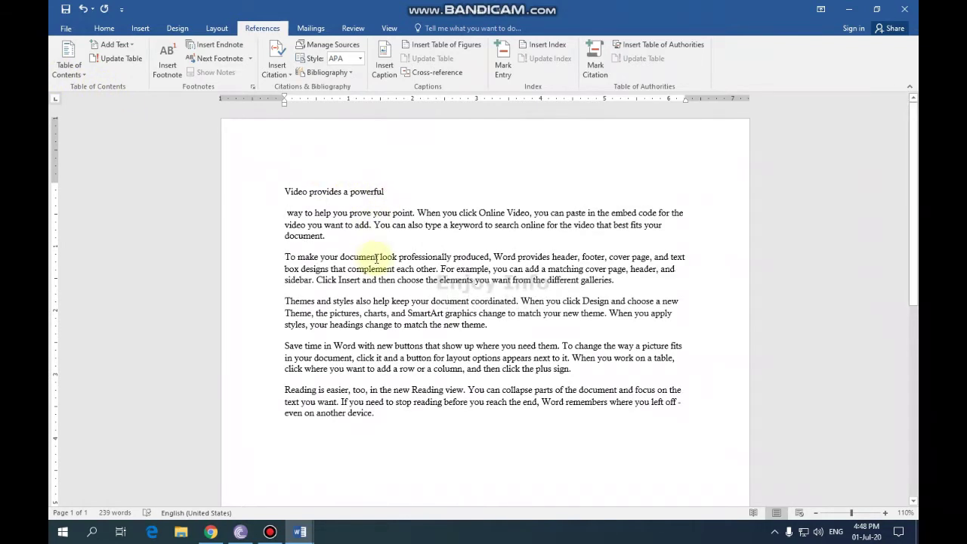
key("Return")
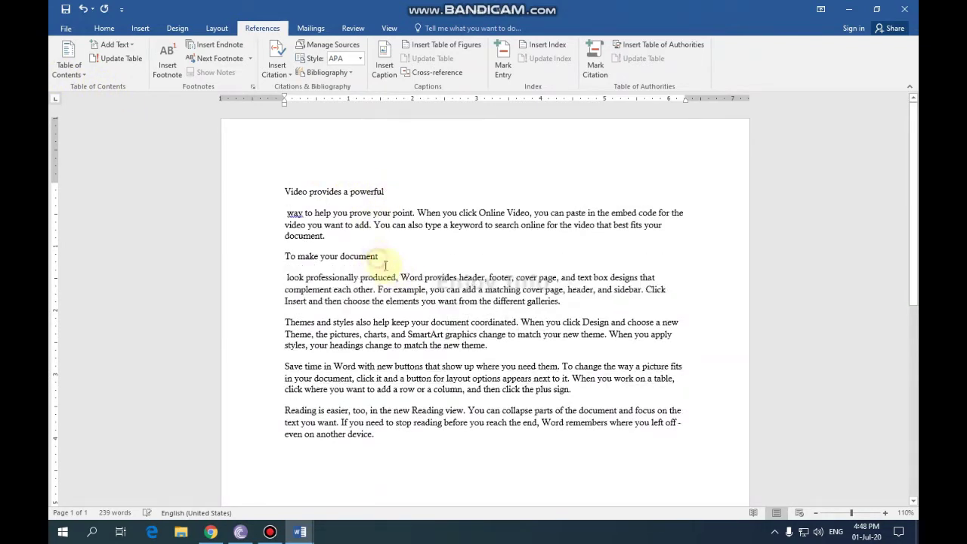
left_click(371, 322)
key("Return")
left_click(356, 387)
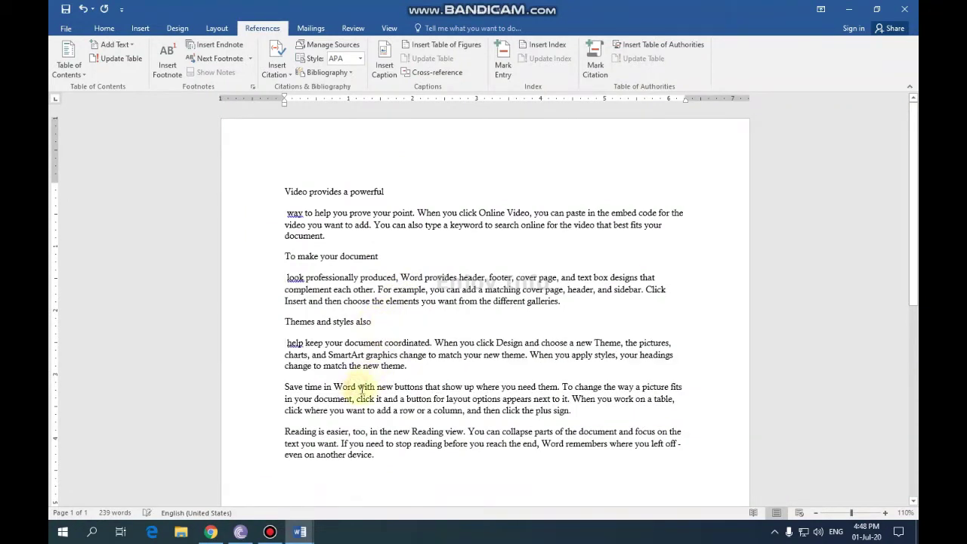
key("Return")
left_click(351, 452)
key("Return")
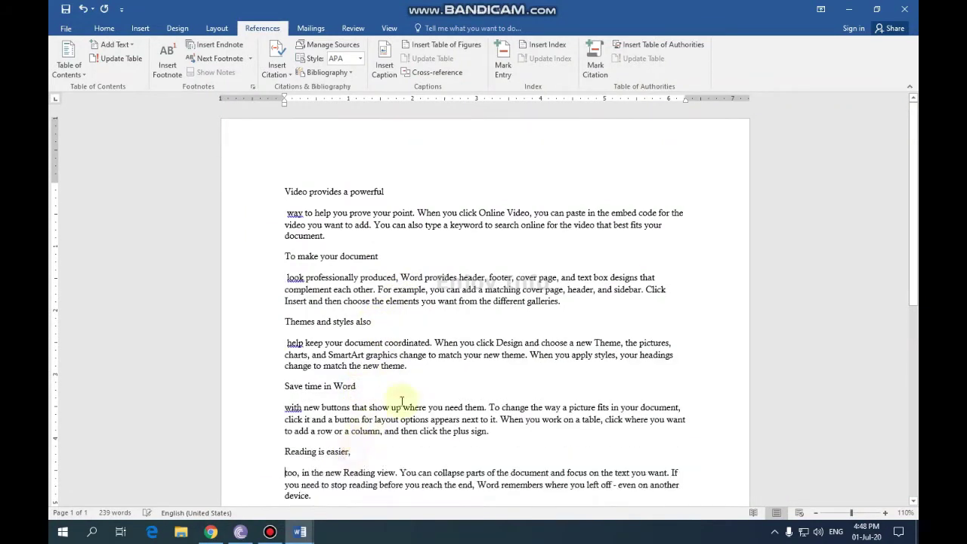
Step: Insert page breaks before "To make your document", "Themes and styles also", "Save time in Word" and "Reading is easier,"
left_click(379, 248)
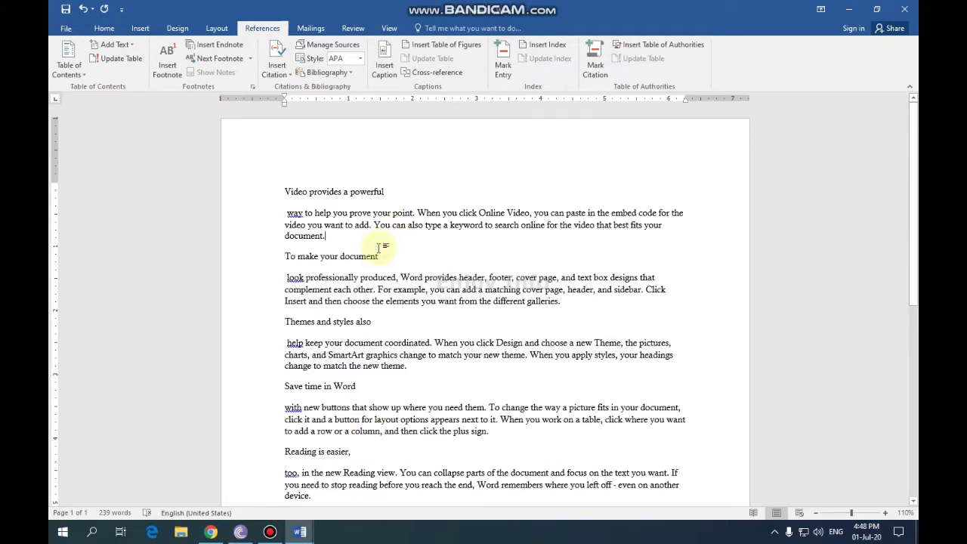
key("ctrl+Return")
scroll(379, 249, "down", 5)
left_click(385, 255)
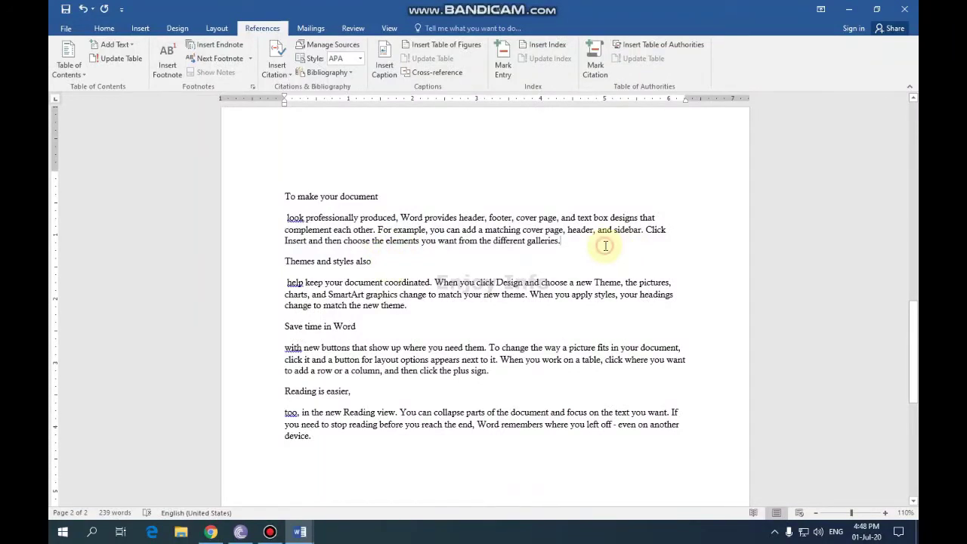
key("ctrl+Return")
scroll(548, 245, "down", 8)
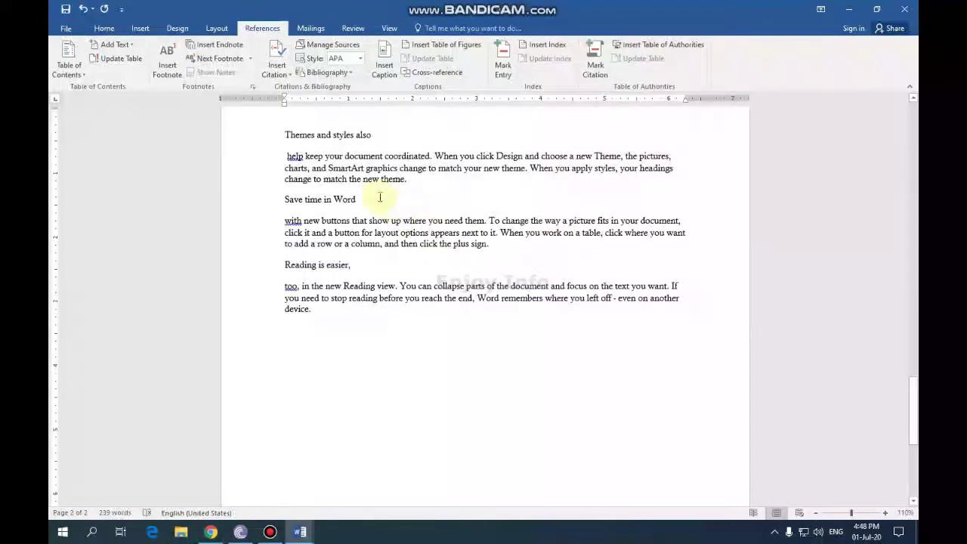
left_click(420, 184)
key("ctrl+Return")
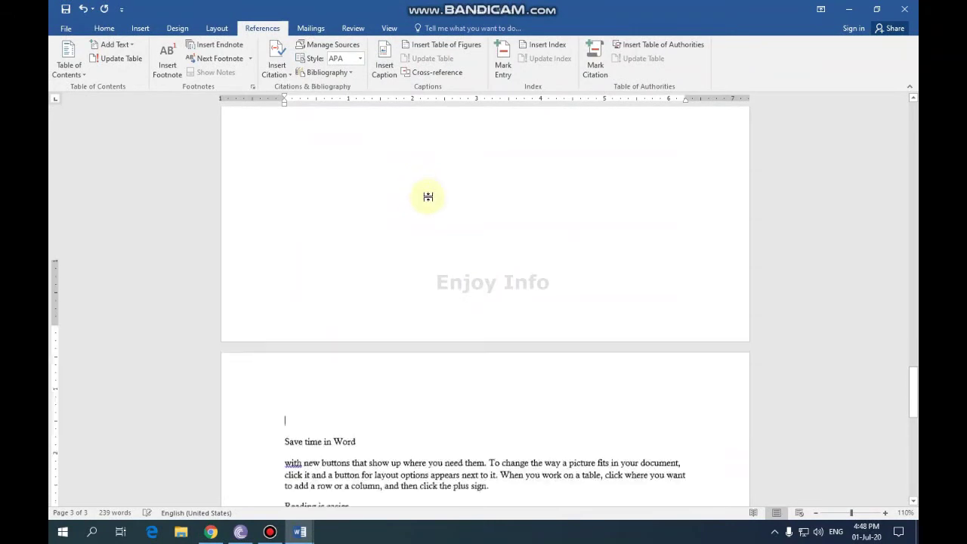
scroll(423, 188, "down", 4)
left_click(518, 155)
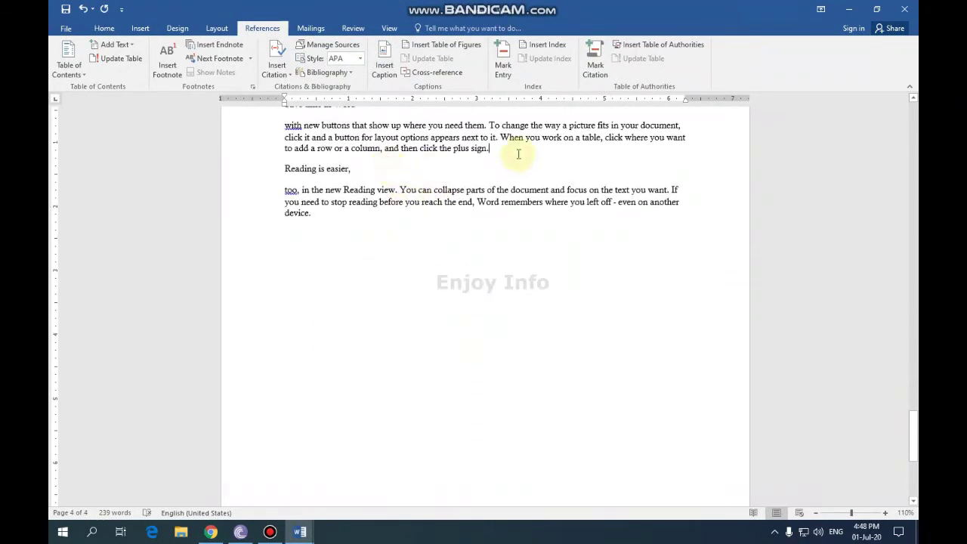
key("ctrl+Return")
scroll(513, 160, "down", 5)
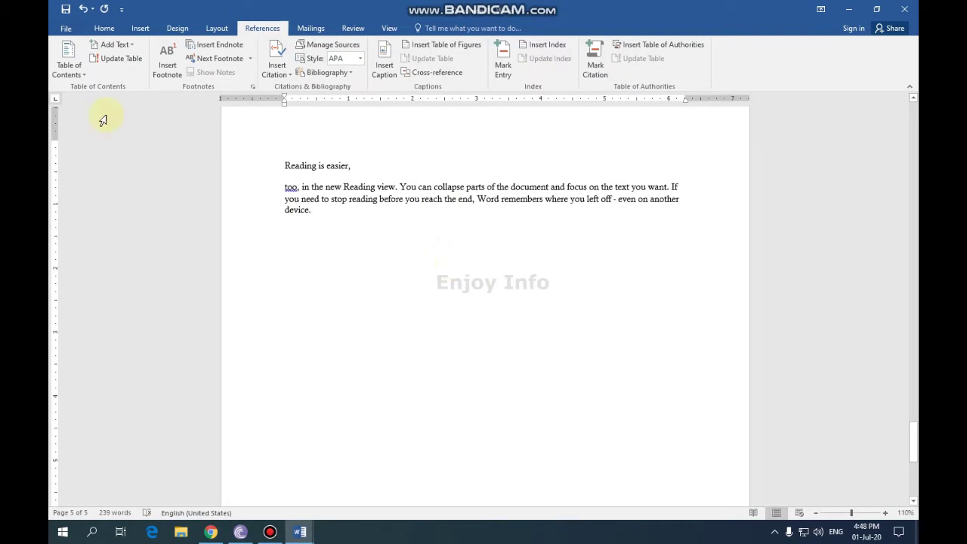
Step: Try to insert the Automatic Table 1 table of contents below the last section, and undo it
left_click(69, 69)
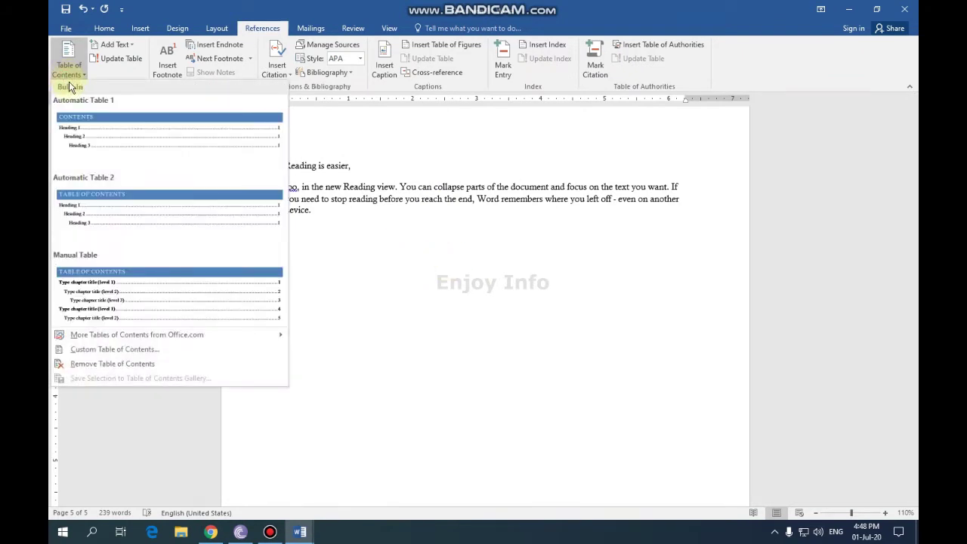
left_click(93, 143)
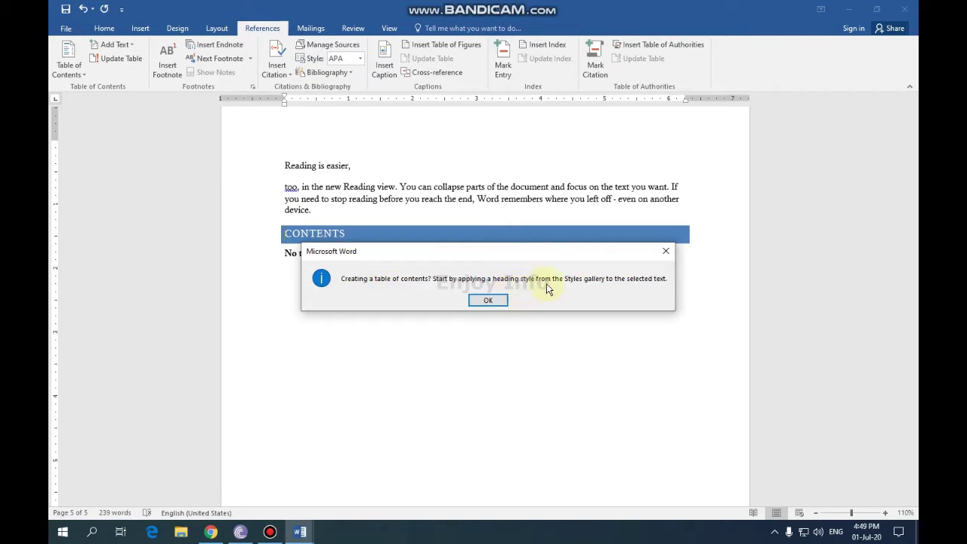
left_click(489, 300)
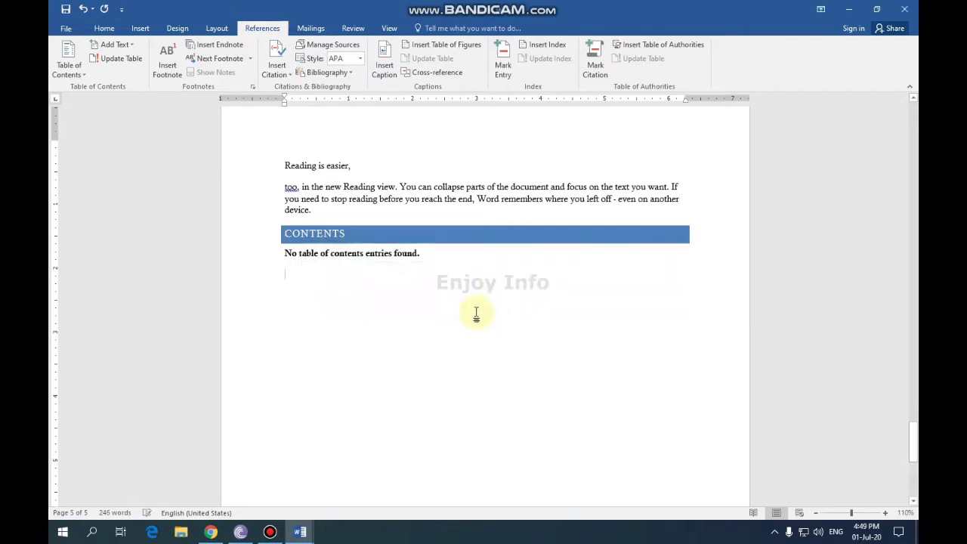
key("ctrl+z")
key("ctrl+z")
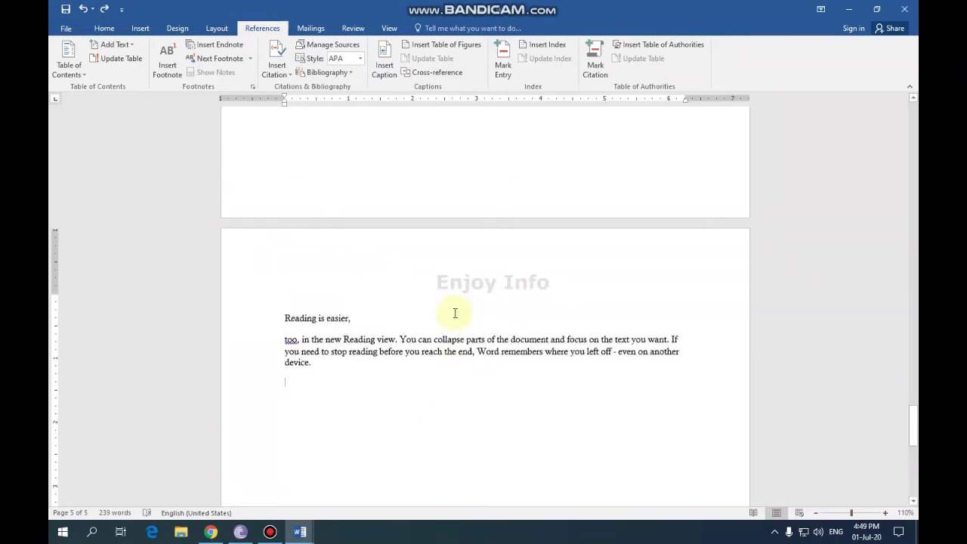
Step: Apply the Heading 1 style to the lines "Reading is easier," and "Save time in Word"
left_click_drag(374, 322, 285, 320)
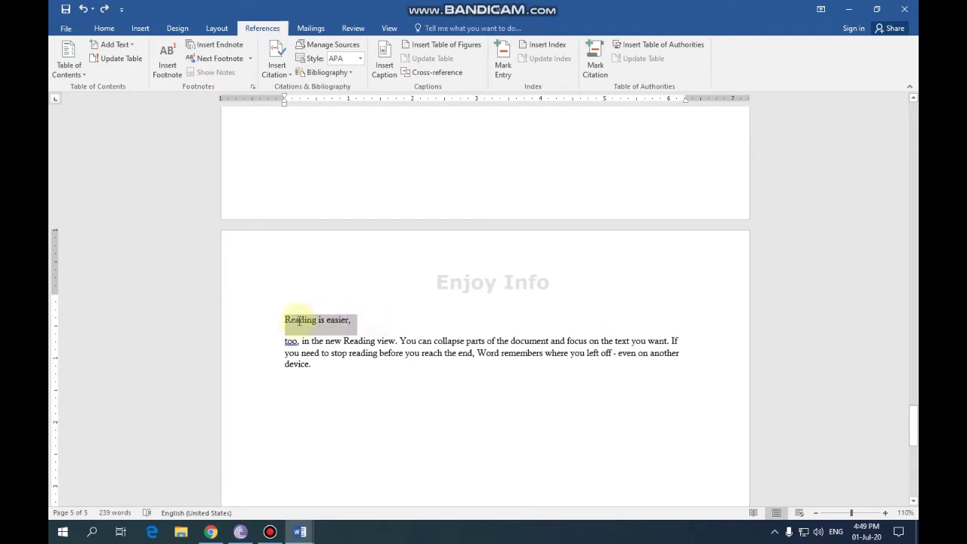
left_click(105, 30)
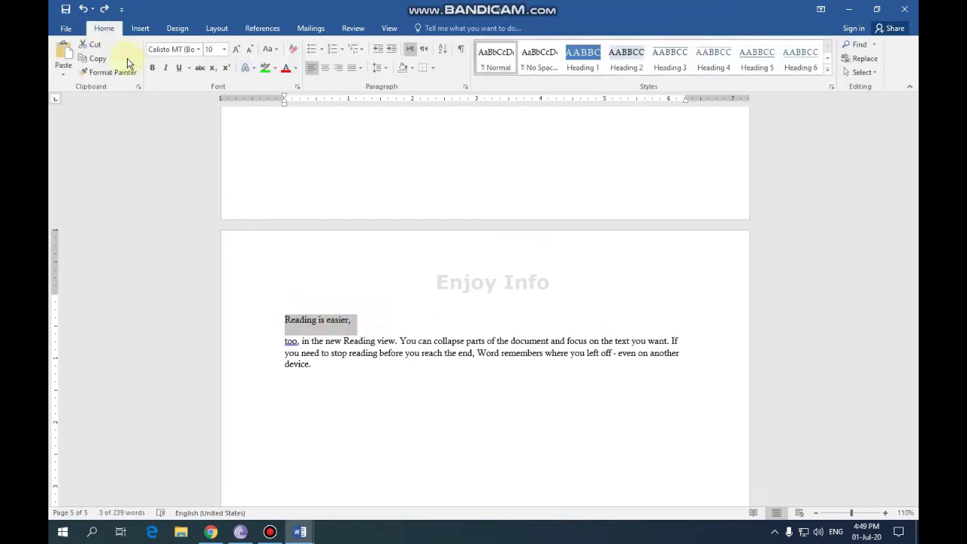
left_click(580, 65)
left_click(582, 64)
scroll(545, 213, "up", 6)
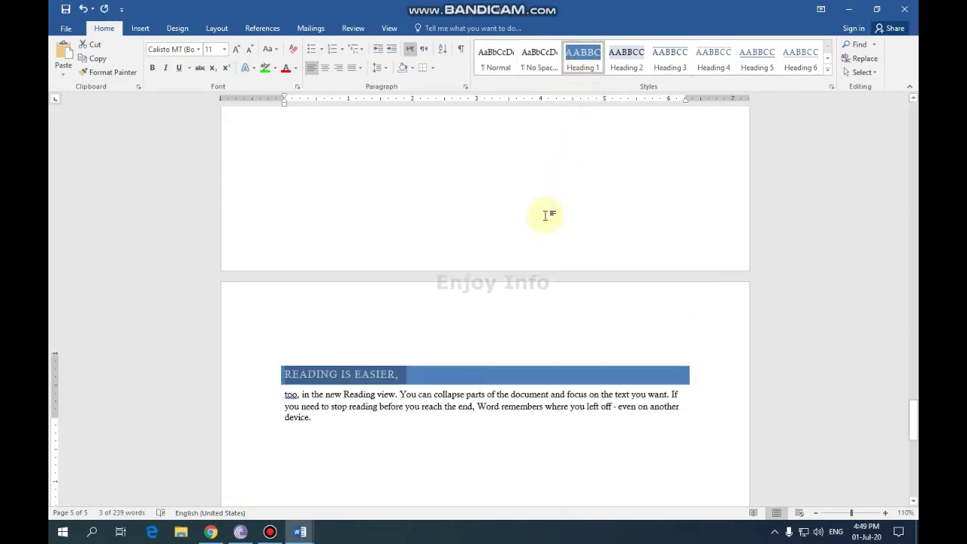
scroll(485, 218, "up", 5)
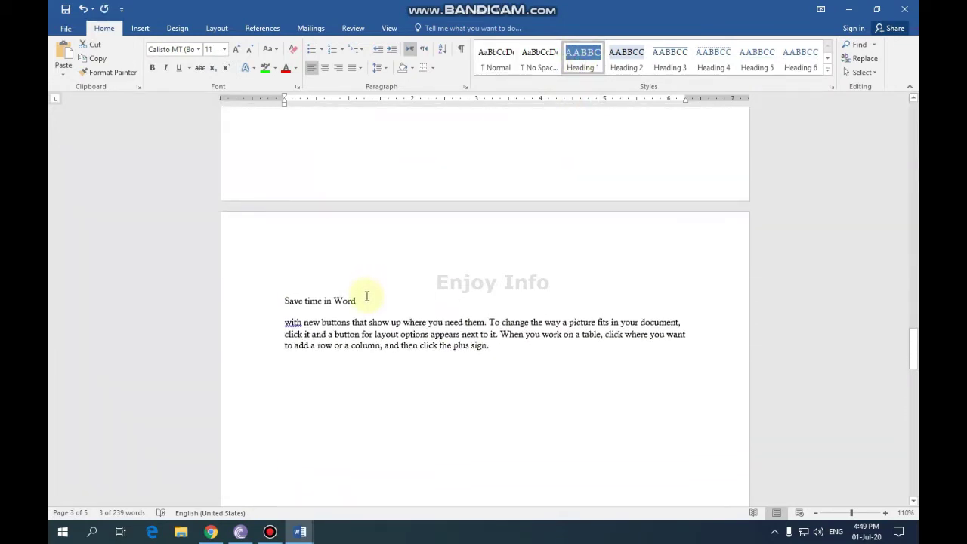
left_click_drag(364, 300, 285, 300)
left_click(581, 60)
Step: Apply the Heading 1 style to the lines "Themes and styles also" and "To make your document"
scroll(484, 244, "up", 15)
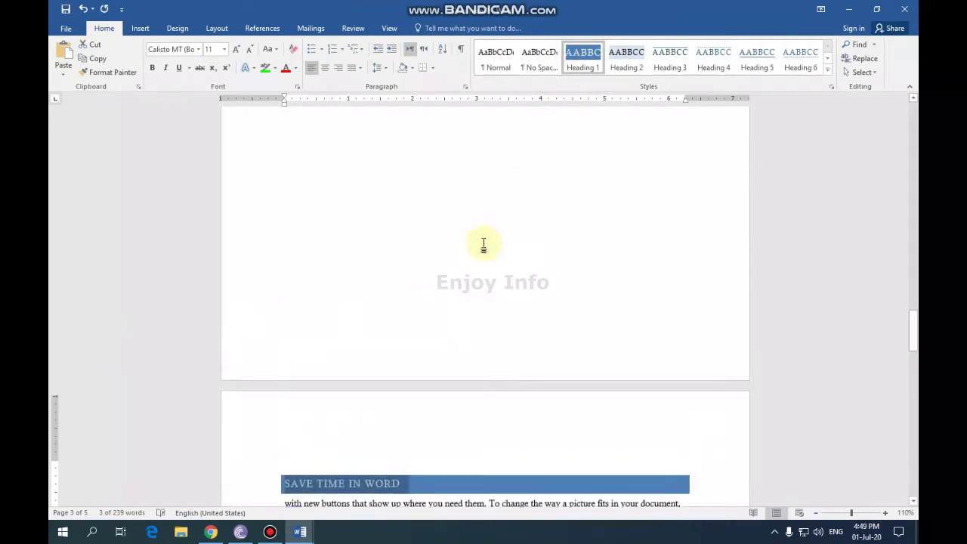
scroll(399, 370, "down", 2)
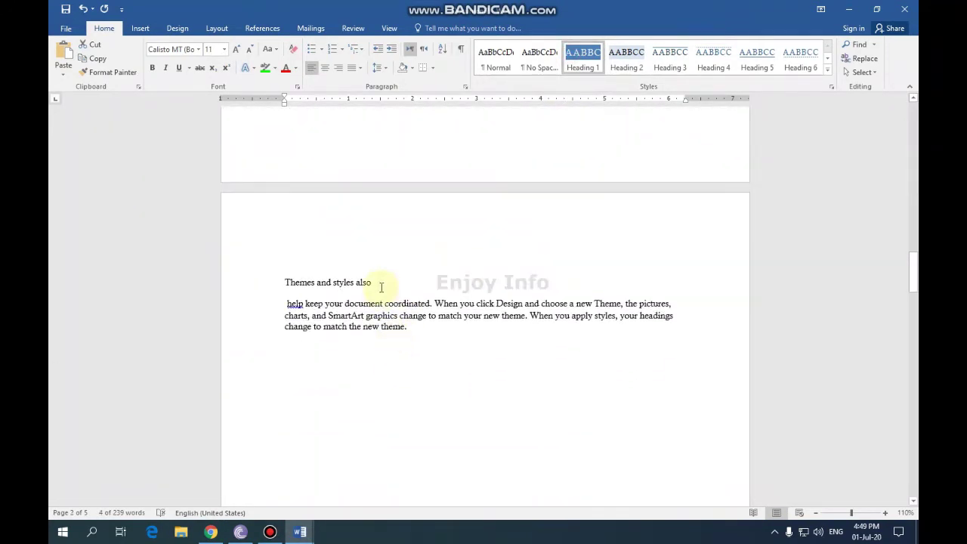
left_click_drag(378, 283, 284, 282)
left_click(582, 57)
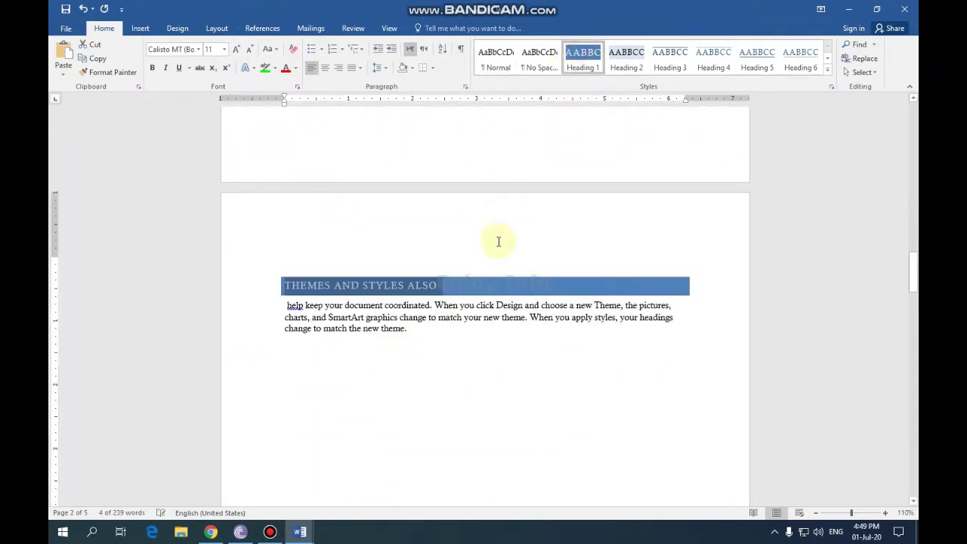
scroll(494, 242, "up", 8)
scroll(563, 210, "up", 5)
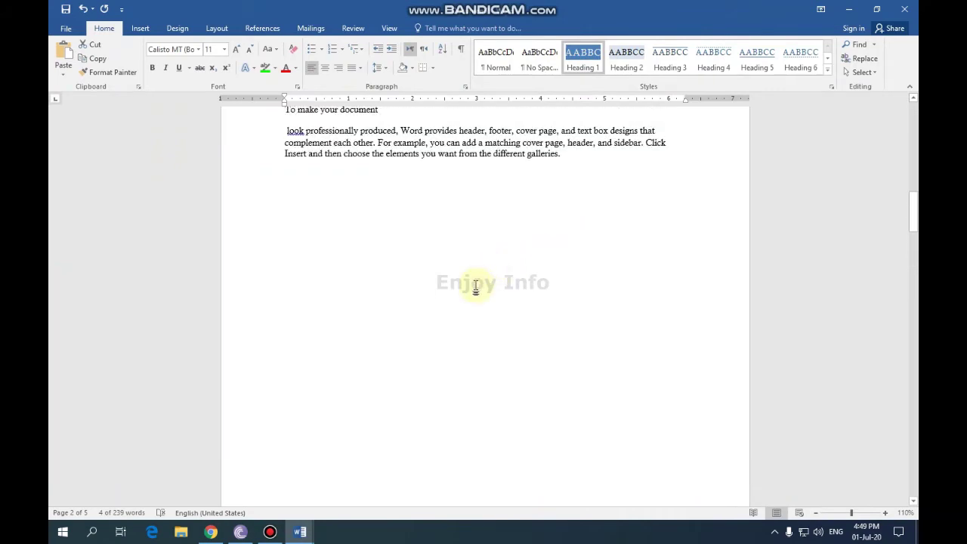
left_click_drag(386, 267, 276, 259)
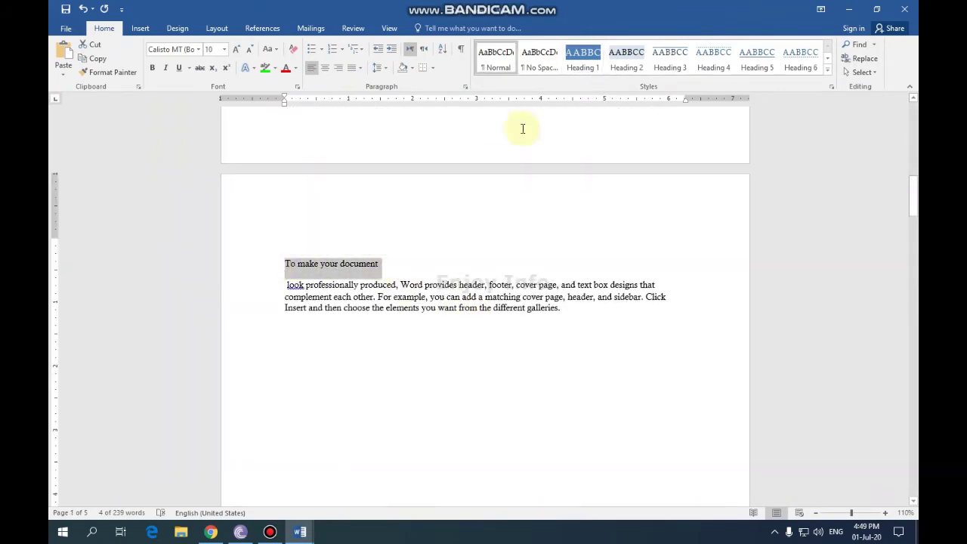
left_click(582, 57)
Step: Apply the Heading 1 style to the line "Video provides a powerful" on the first page
scroll(501, 230, "up", 5)
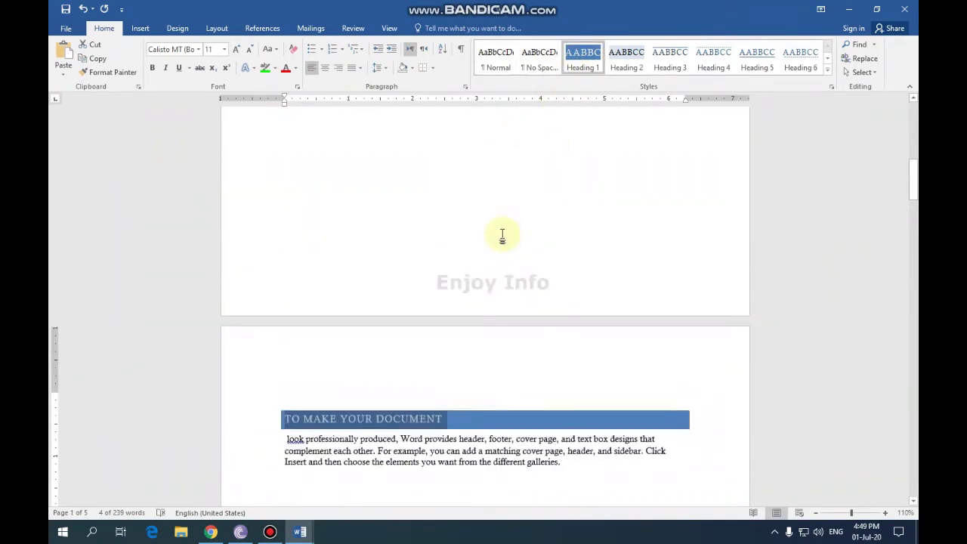
scroll(498, 238, "up", 5)
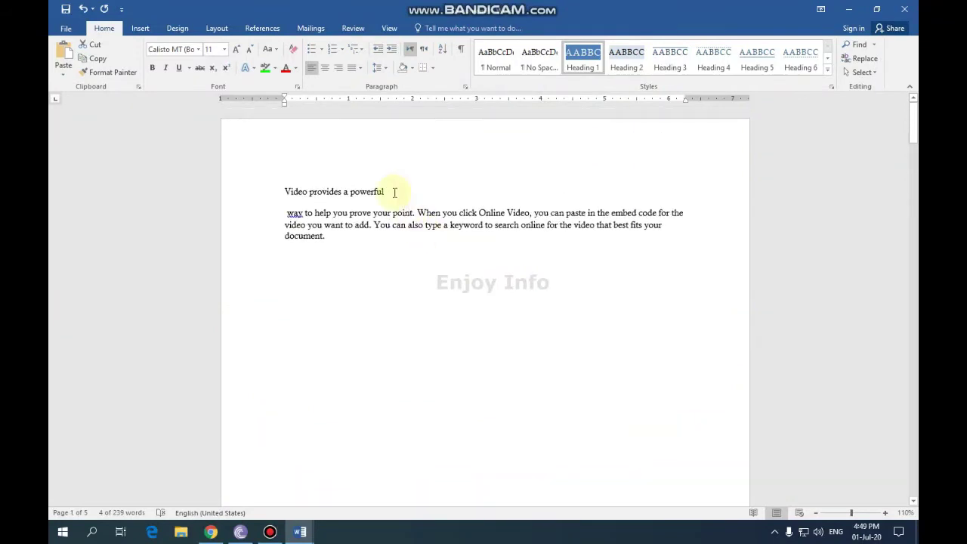
left_click_drag(389, 191, 288, 191)
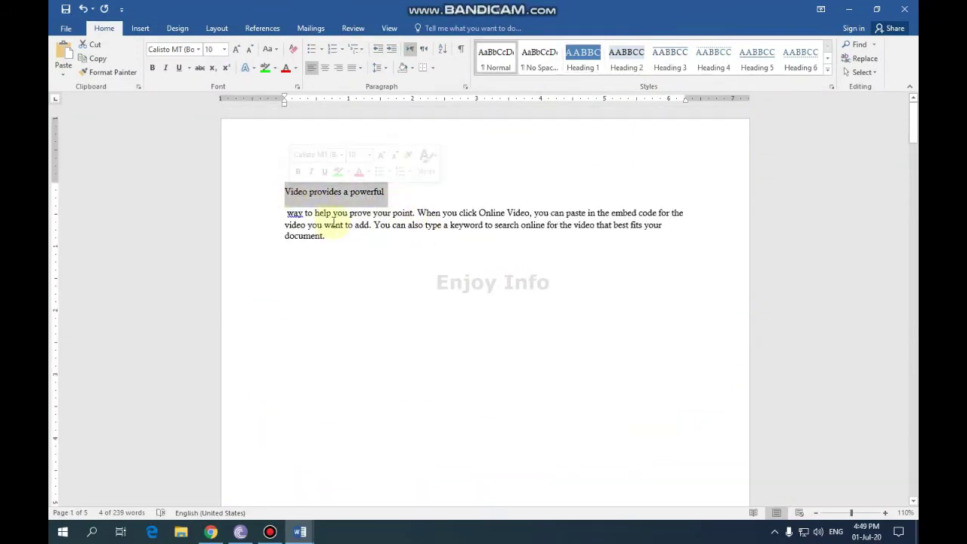
left_click(582, 56)
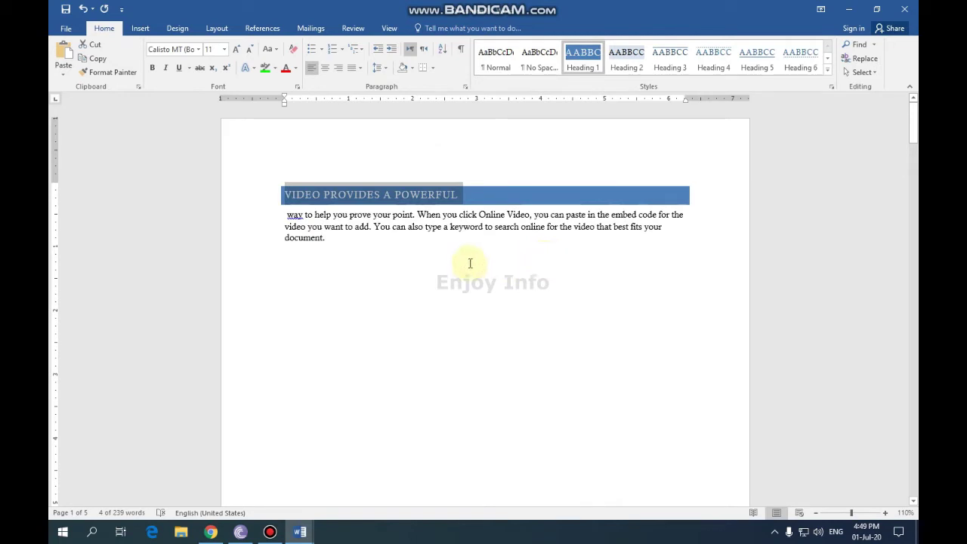
left_click(410, 308)
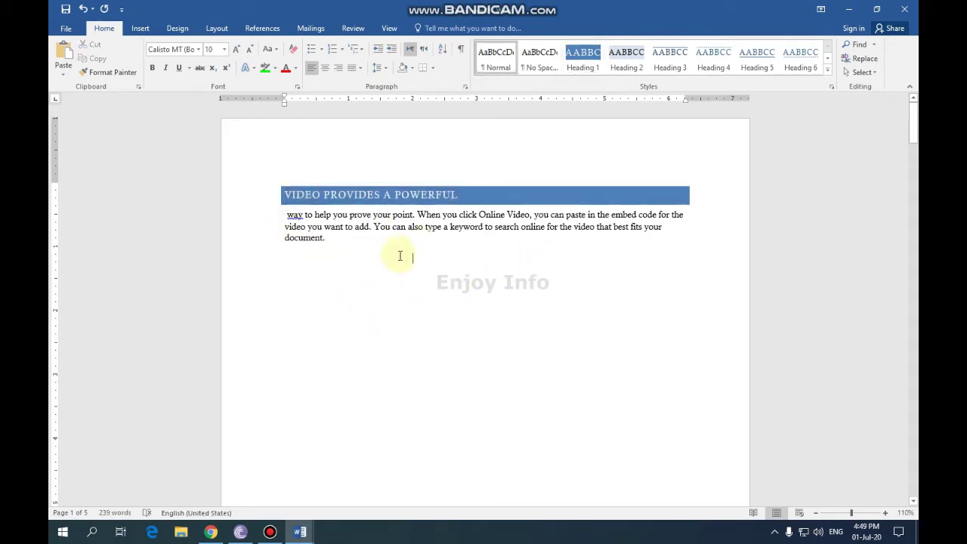
Step: Add a new blank page after the "Reading is easier," section at the end of the document
scroll(364, 240, "down", 15)
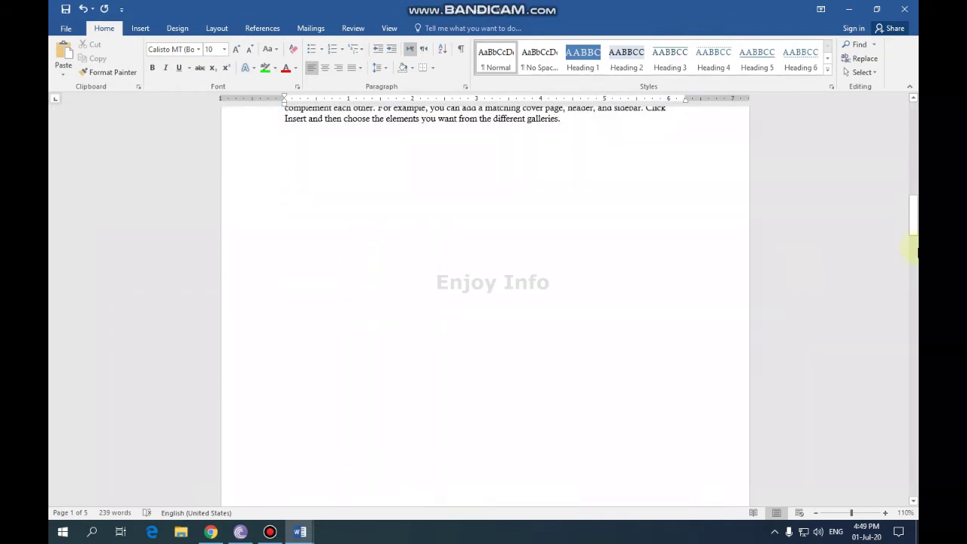
left_click_drag(910, 222, 910, 499)
scroll(440, 274, "up", 3)
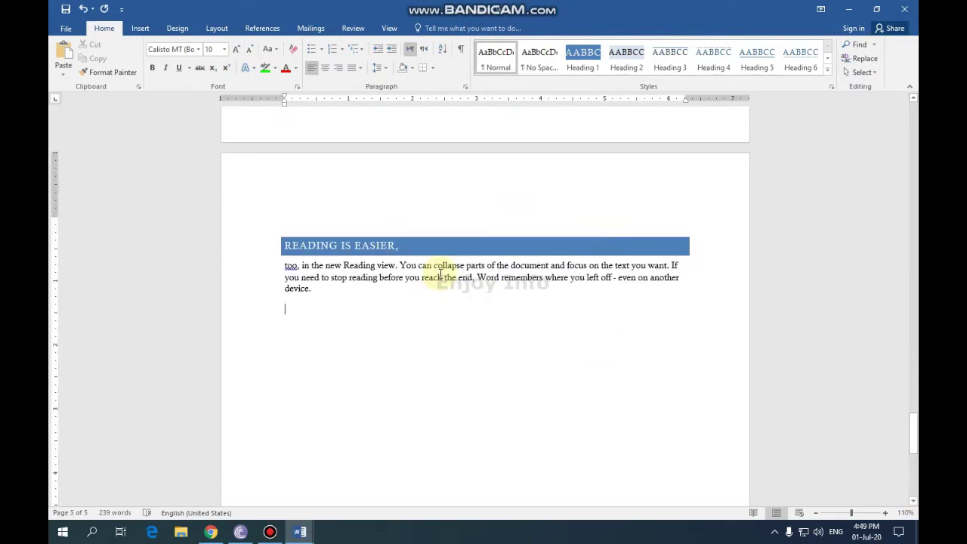
key("ctrl+Return")
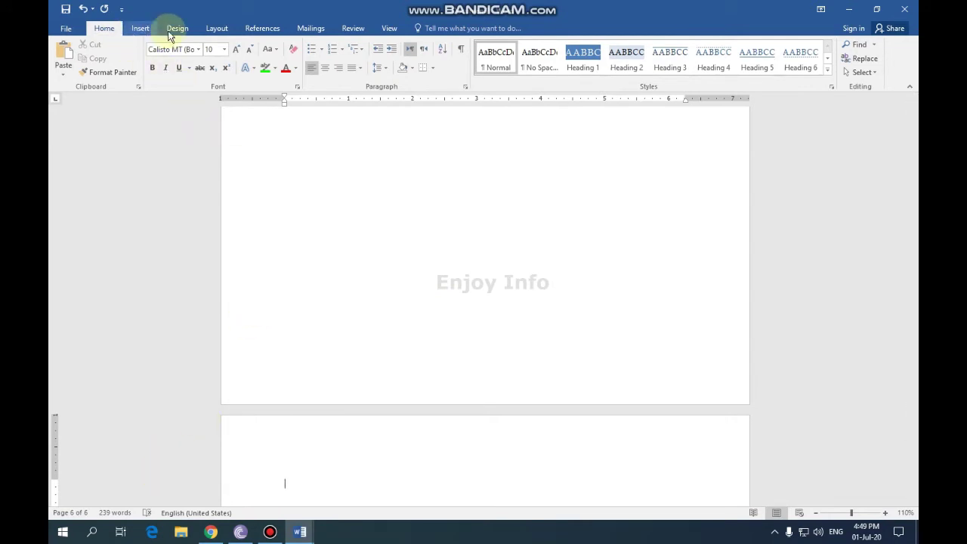
Step: Insert the built-in Automatic Table 1 table of contents on the new blank last page
left_click(254, 28)
left_click(68, 70)
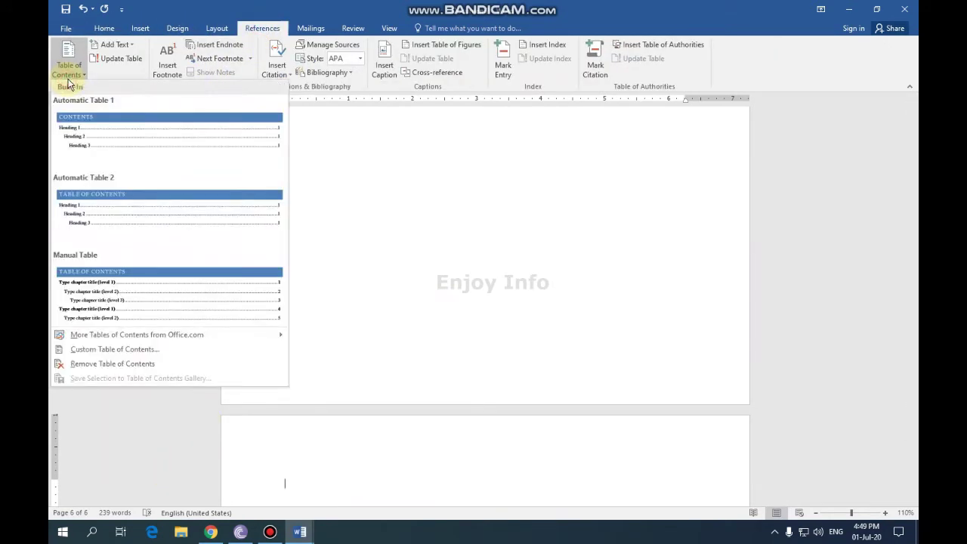
left_click(86, 142)
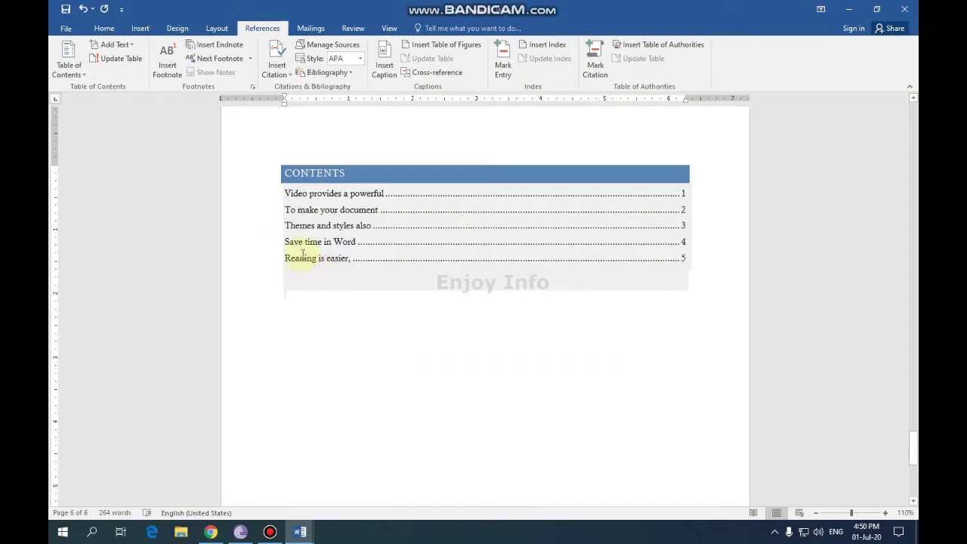
Step: Add one paragraph of sample text with =rand(1) below the body text of the "Reading is easier," section
scroll(436, 281, "up", 3)
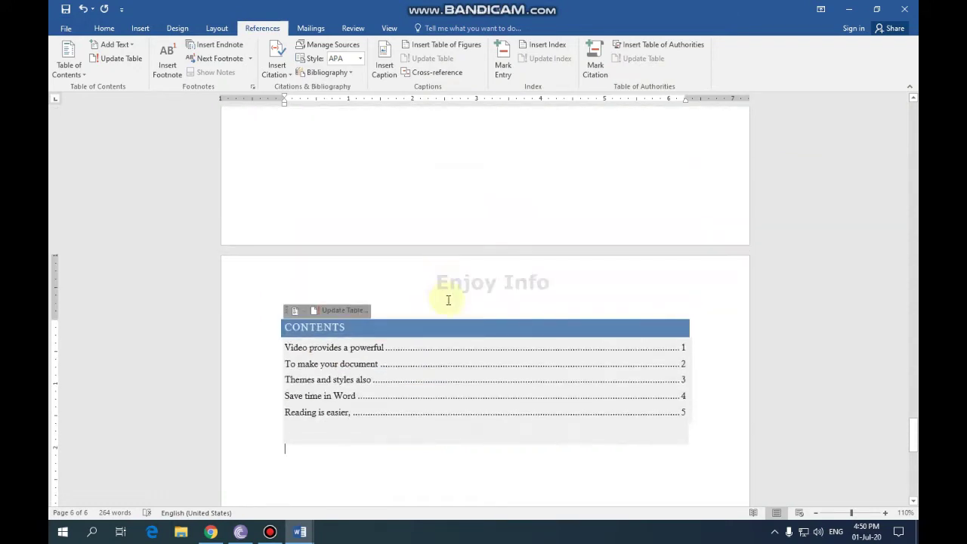
scroll(435, 280, "up", 15)
scroll(448, 300, "up", 20)
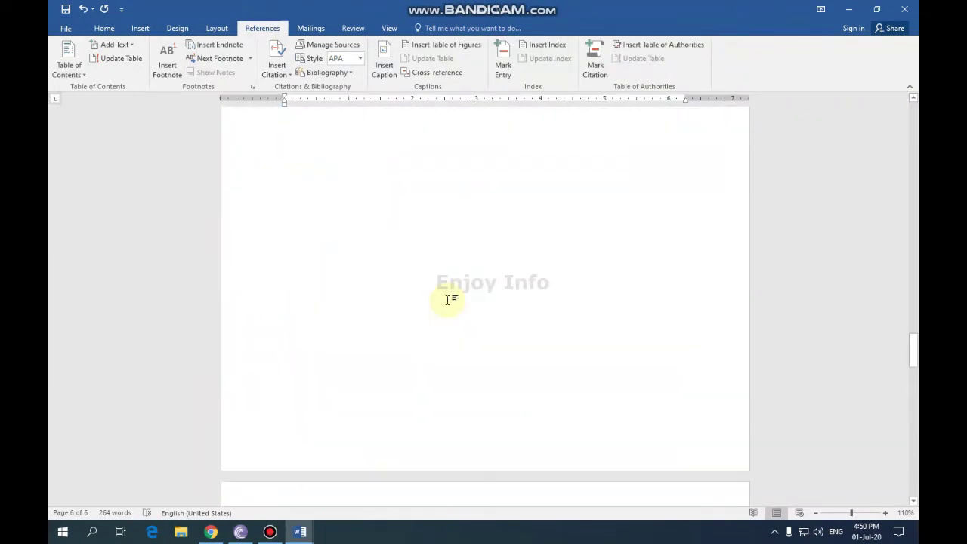
left_click(441, 343)
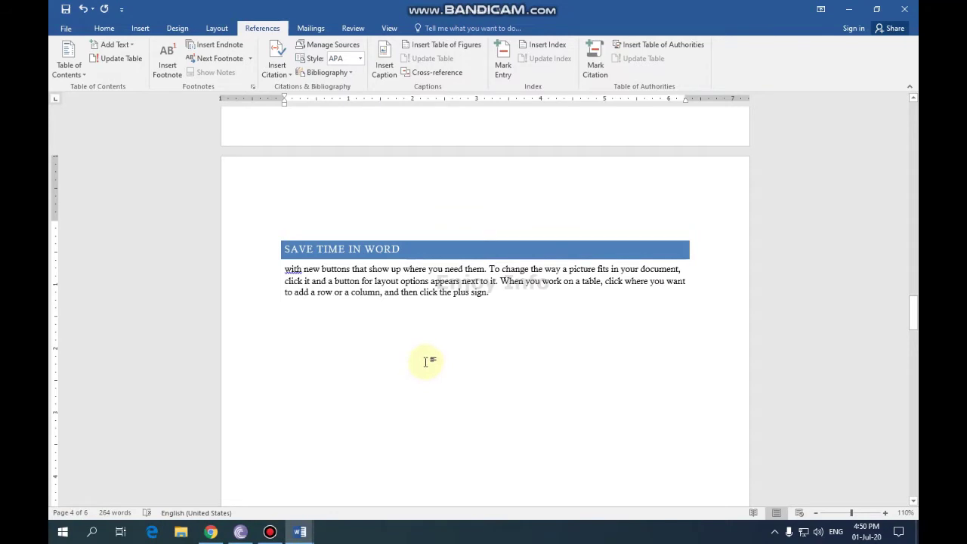
scroll(423, 357, "down", 15)
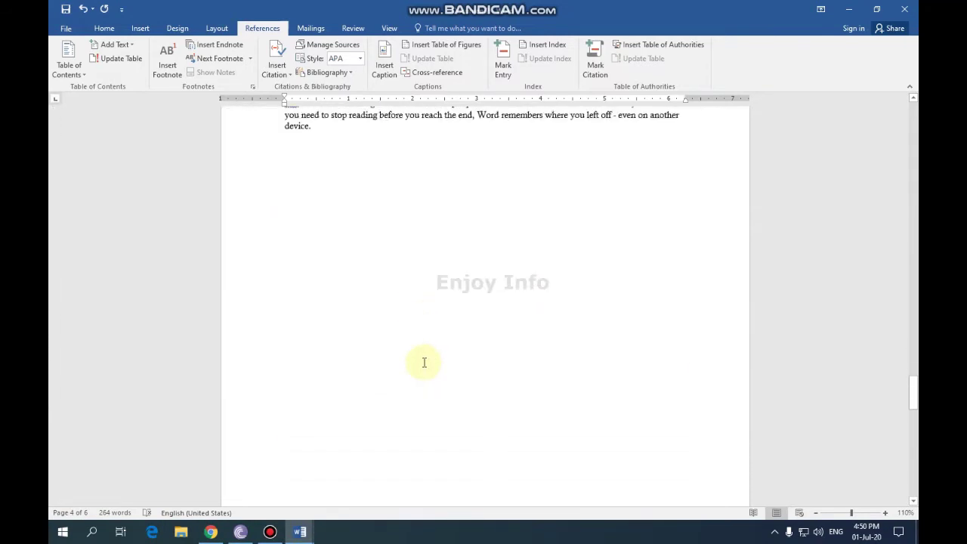
scroll(424, 363, "down", 3)
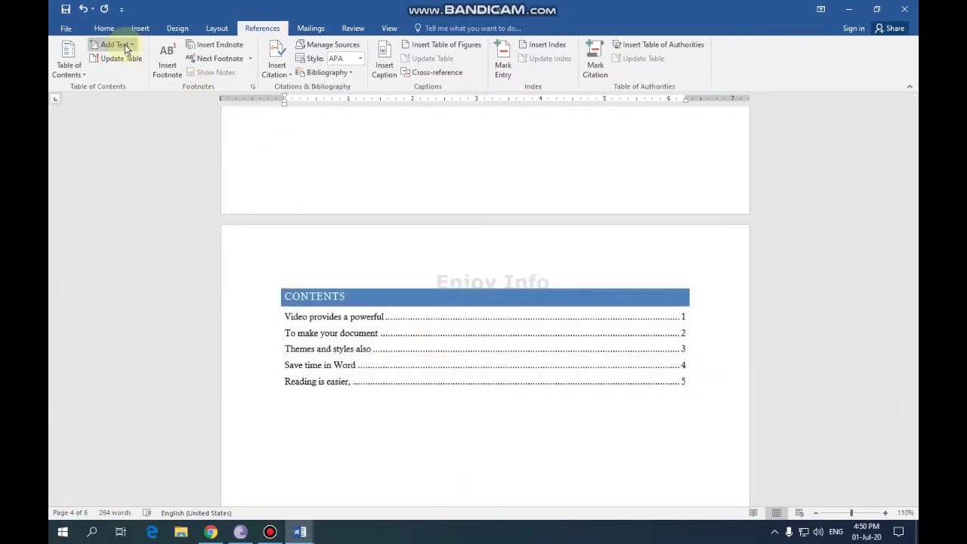
scroll(421, 324, "up", 15)
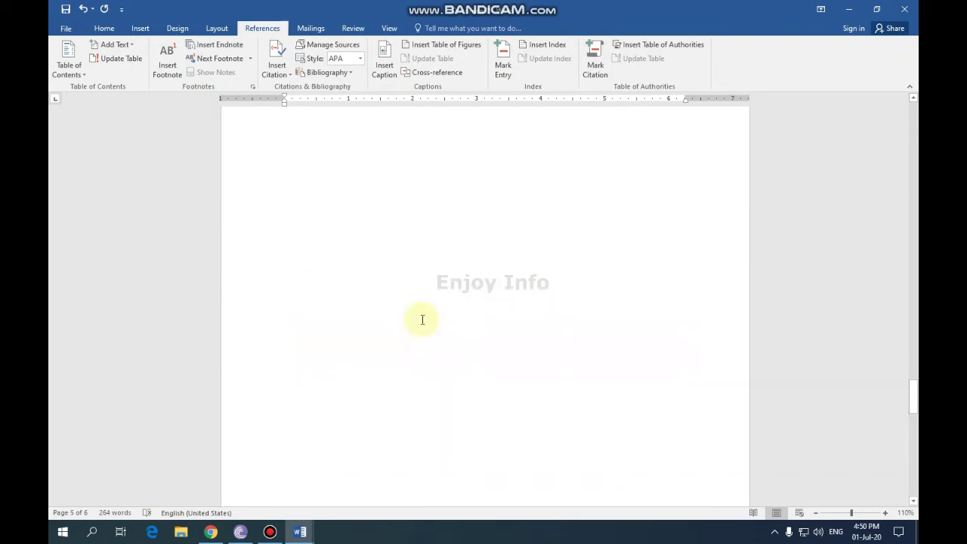
left_click(319, 351)
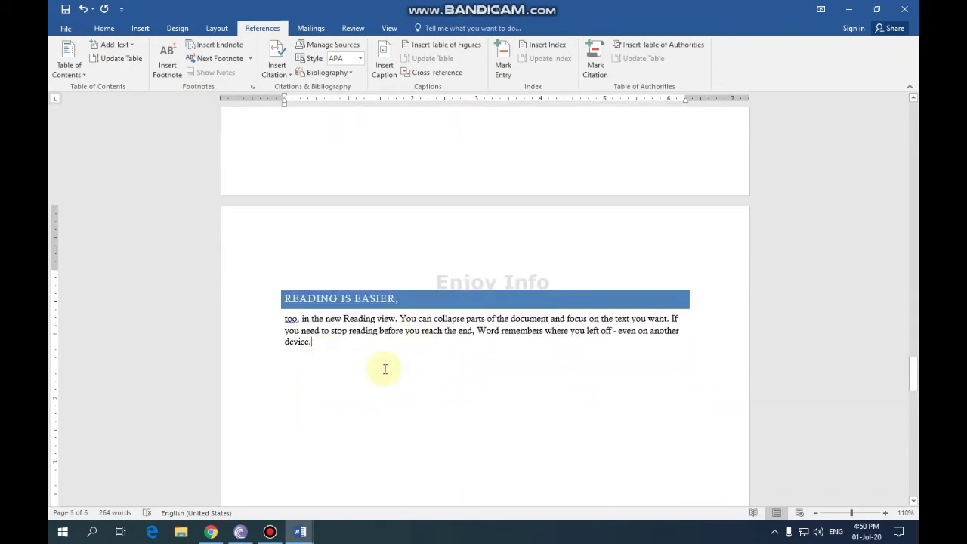
key("Return")
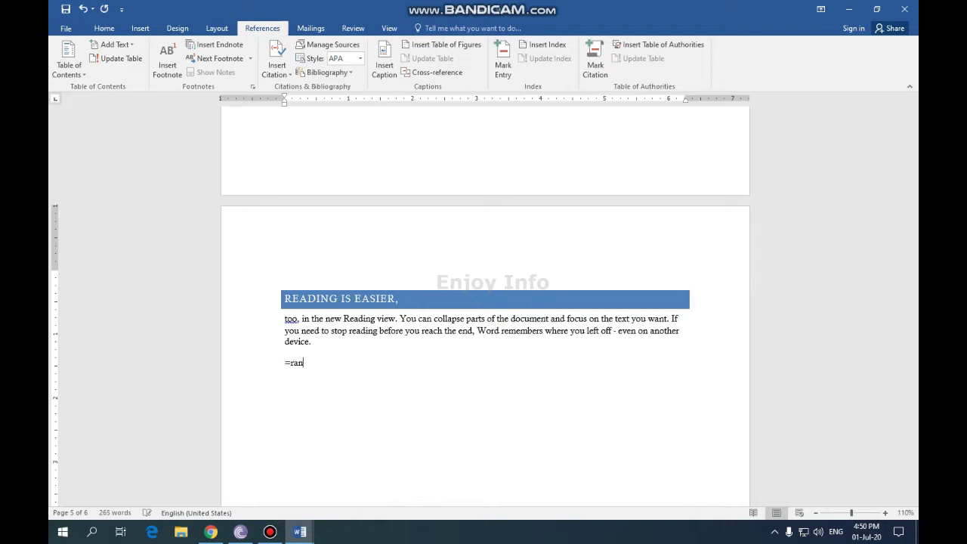
type("=rand(")
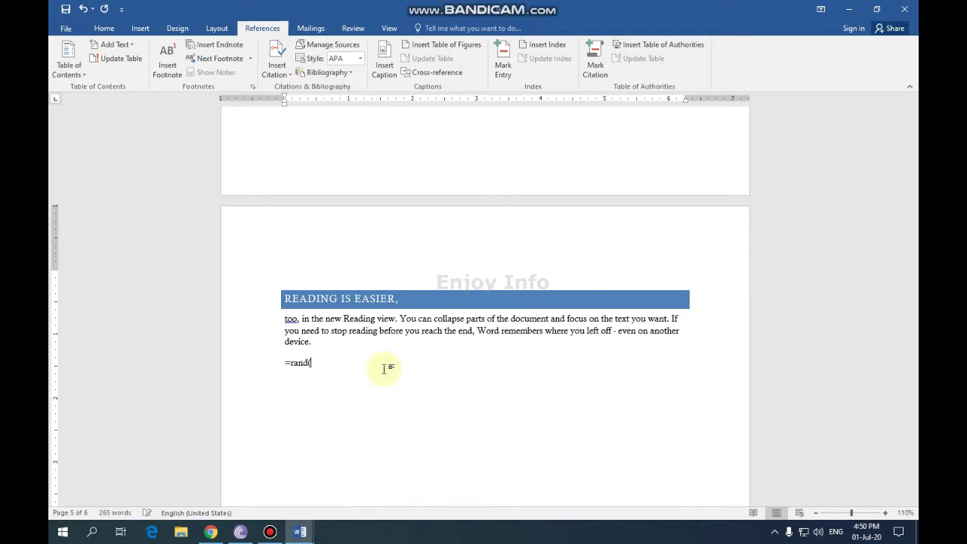
type("1)")
key("Return")
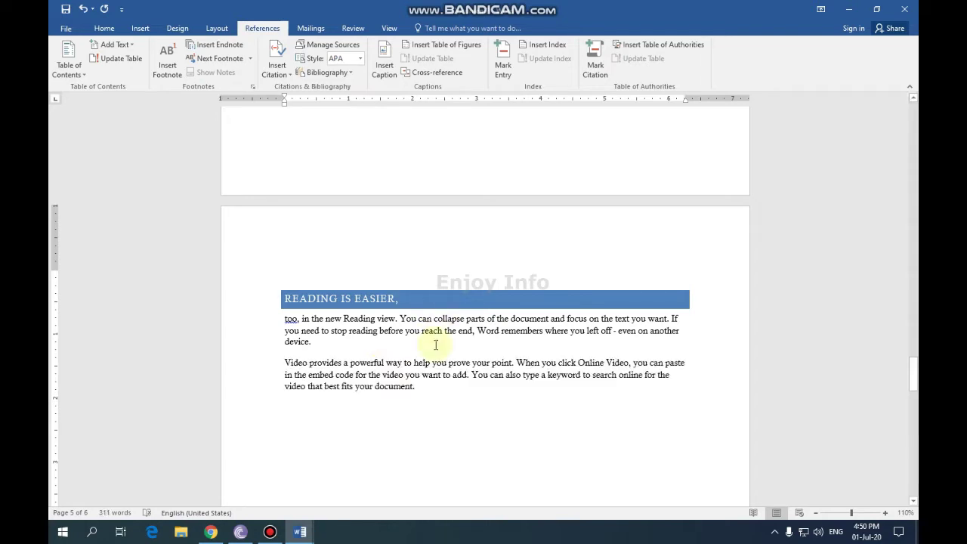
Step: Insert an empty line above the new sample paragraph and split its opening words "Video provides" onto their own line
left_click(316, 353)
key("Return")
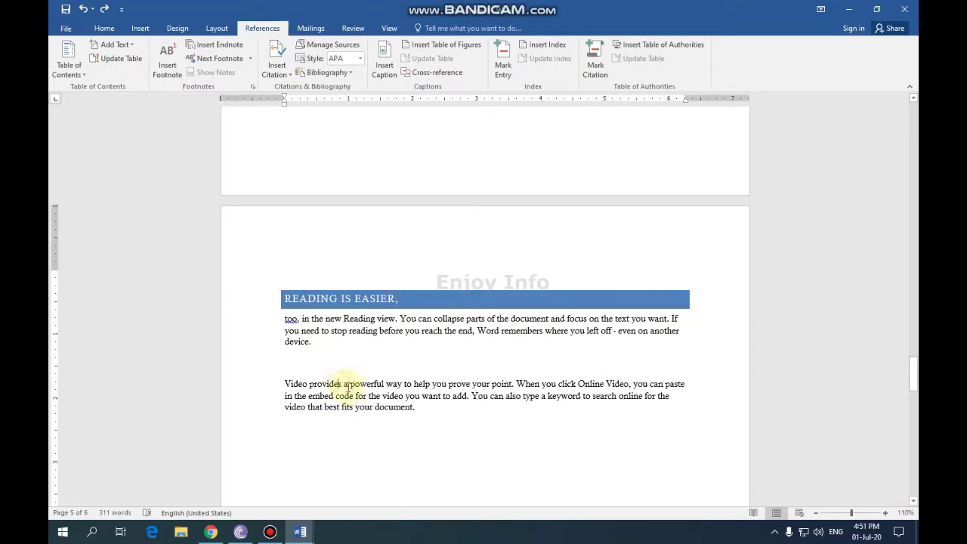
key("Return")
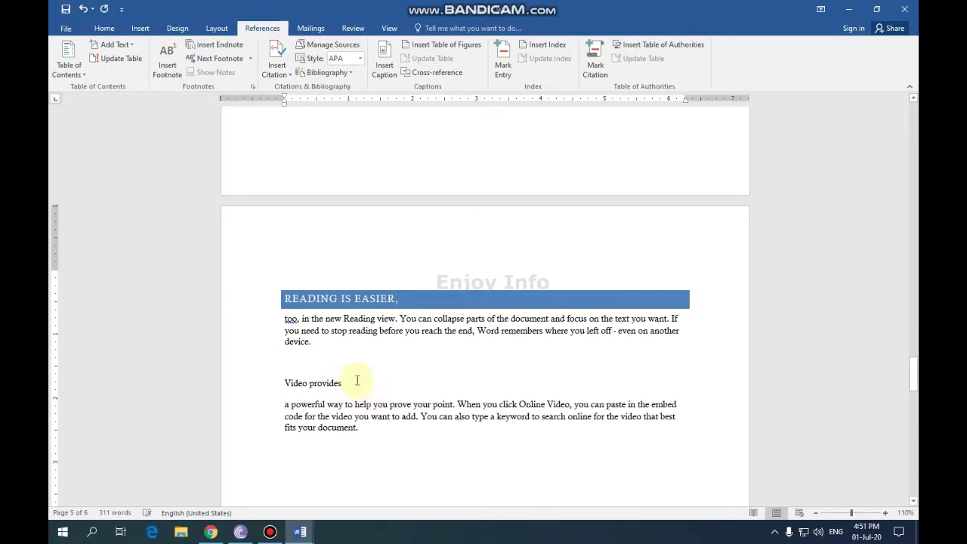
Step: Mark the "Video provides" line as Level 1 text for the table of contents
left_click_drag(360, 384, 295, 386)
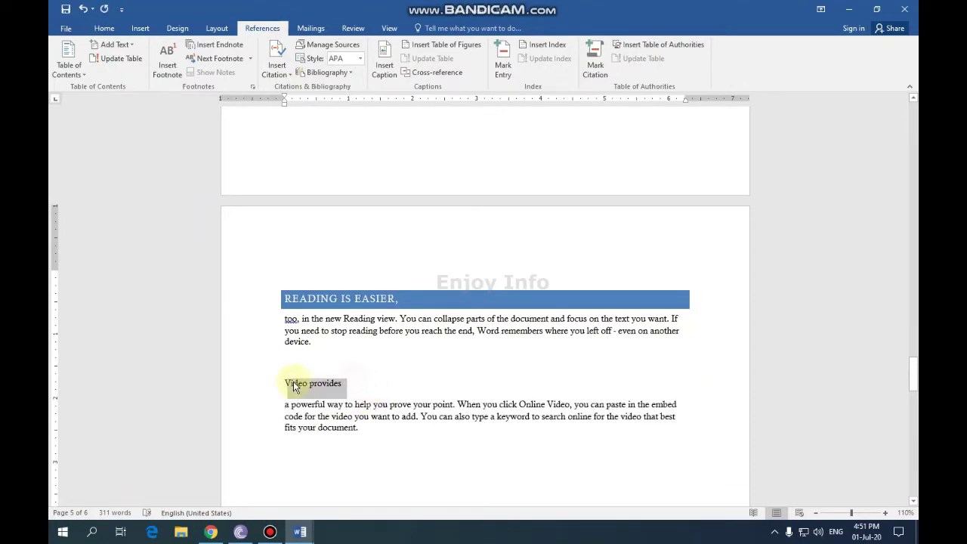
left_click(123, 44)
left_click(118, 74)
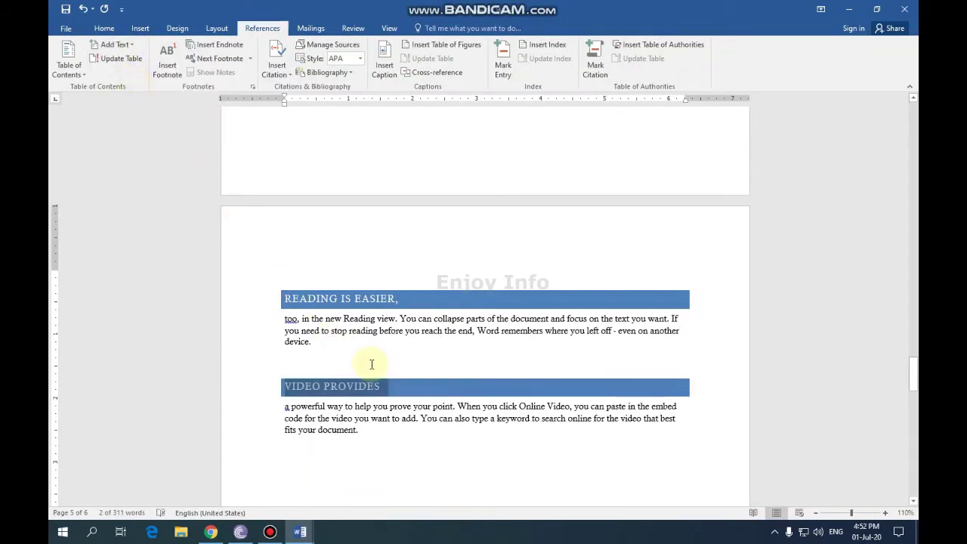
left_click(370, 362)
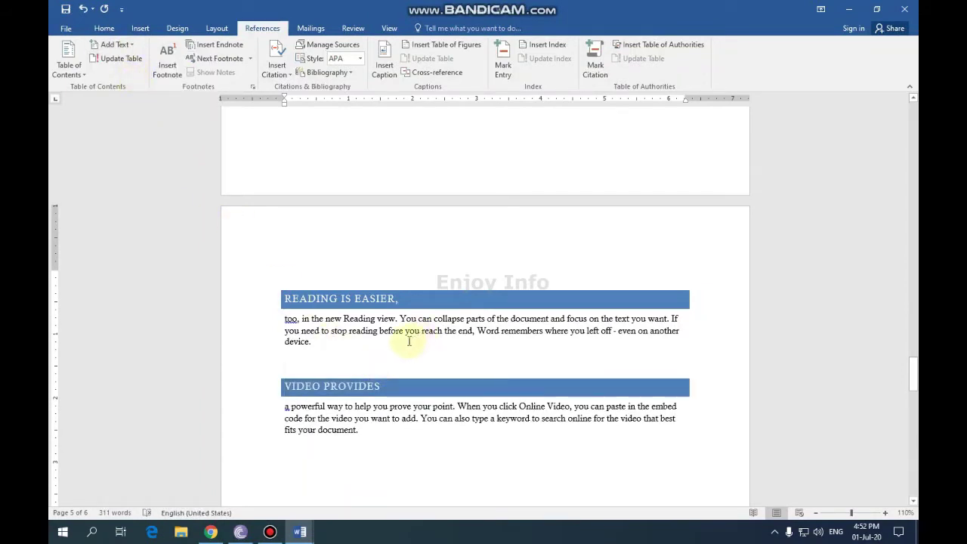
Step: Insert a page break before the "Video provides" heading so that its section starts on a new page
left_click(122, 59)
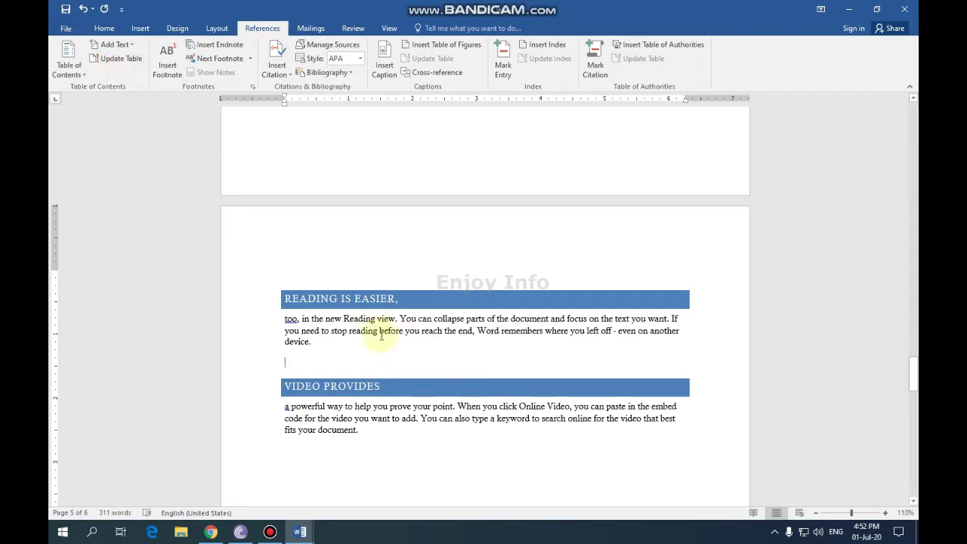
scroll(384, 345, "down", 10)
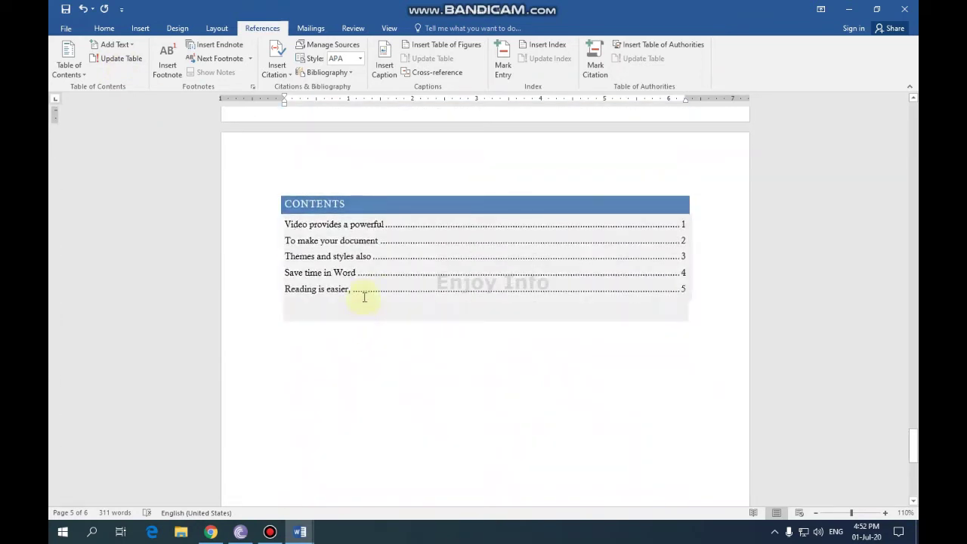
left_click(361, 295)
scroll(395, 371, "up", 15)
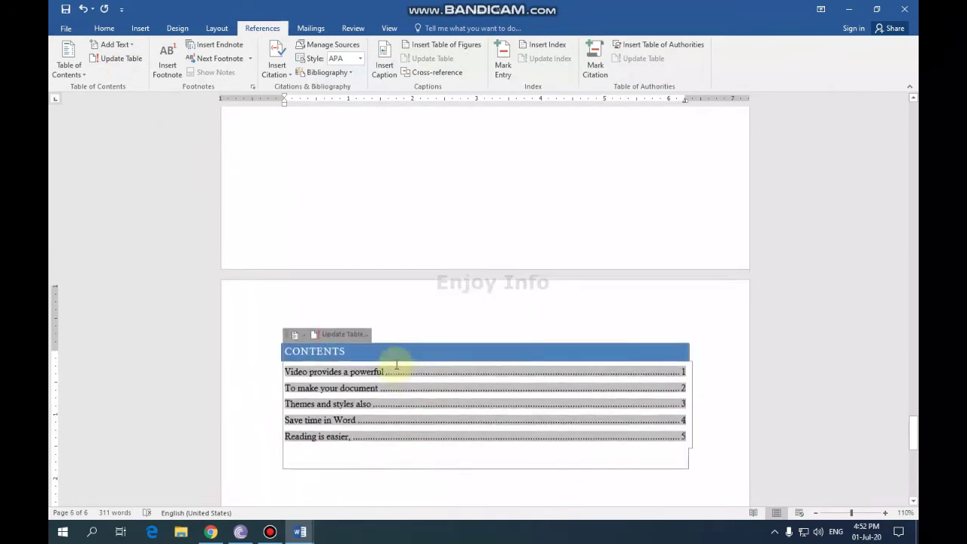
left_click(314, 268)
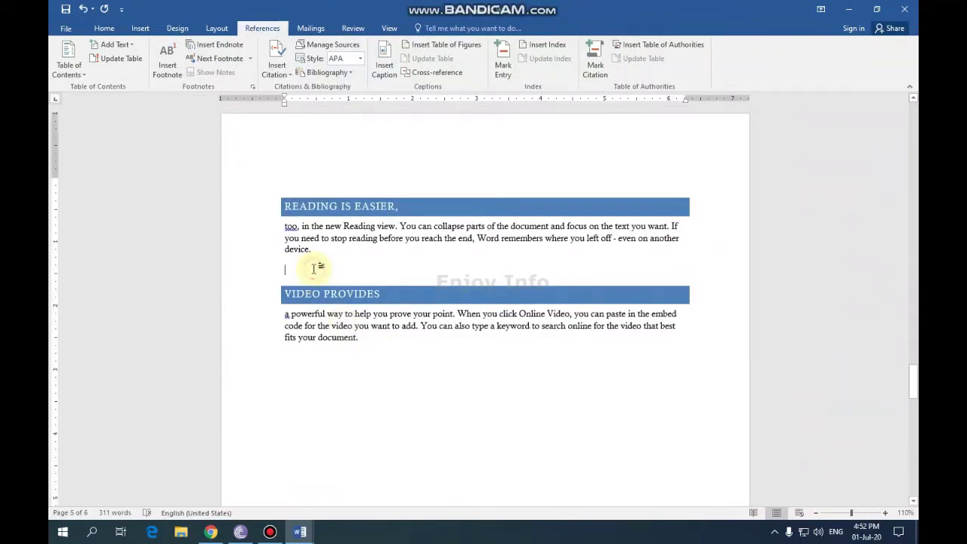
key("ctrl+Return")
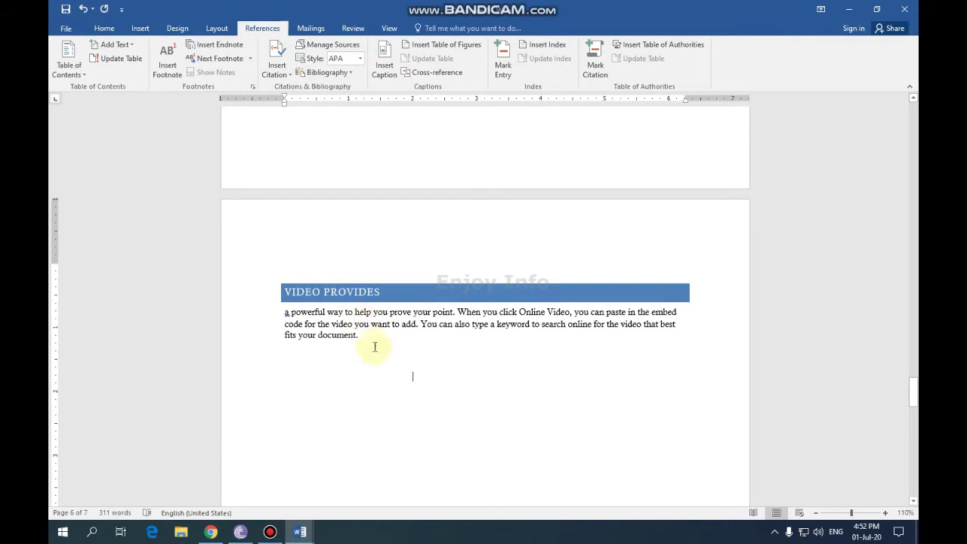
Step: Update the entire table of contents on the last page, including its headings and page numbers
scroll(378, 353, "down", 5)
scroll(379, 353, "down", 5)
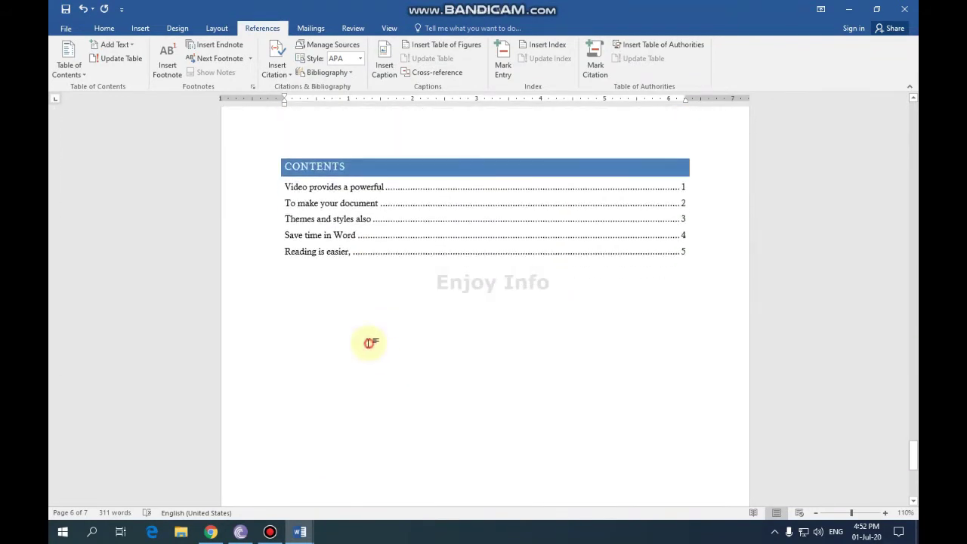
scroll(382, 331, "up", 3)
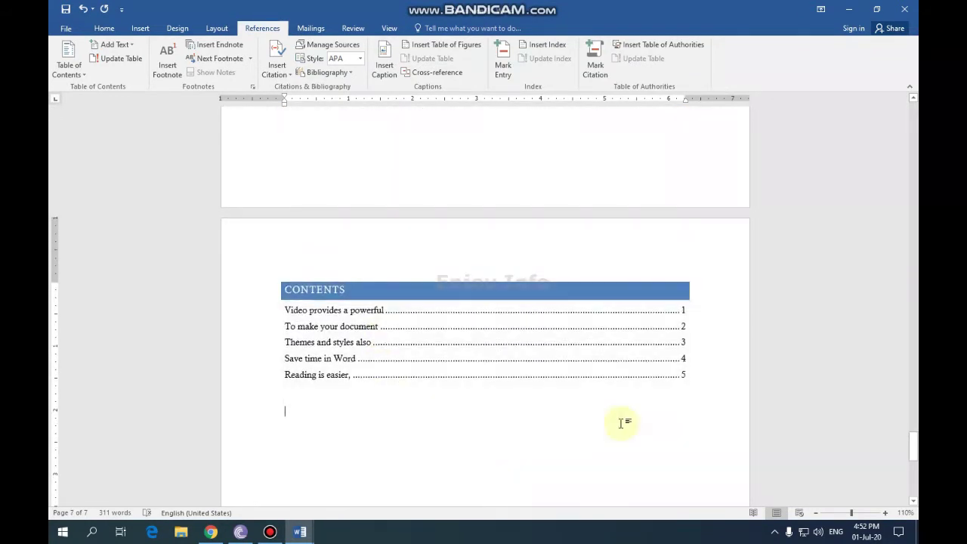
left_click(119, 59)
left_click(446, 264)
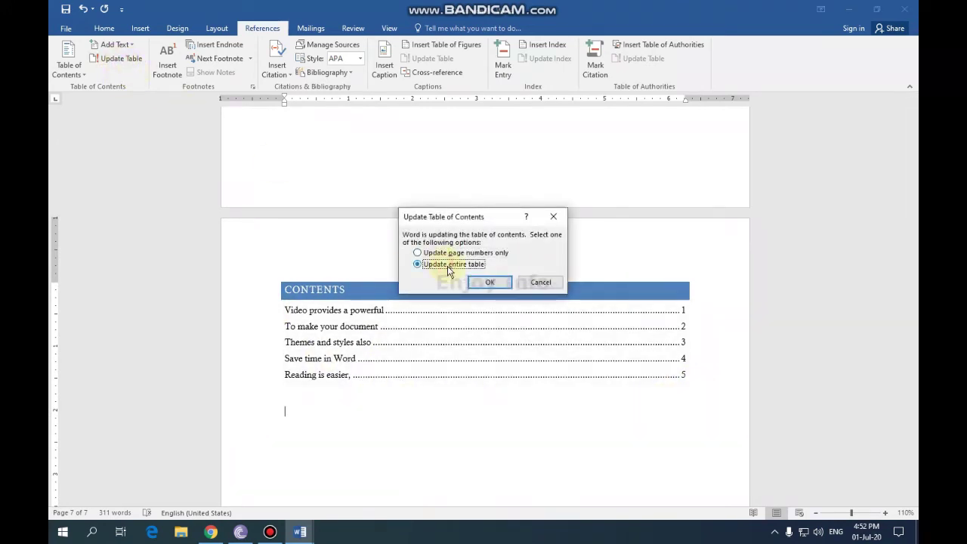
left_click(488, 281)
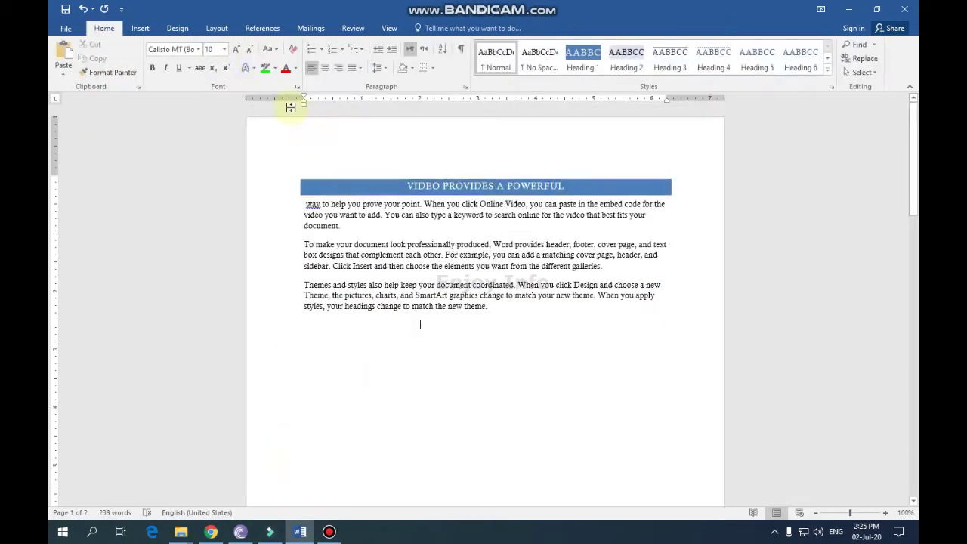
left_click(262, 28)
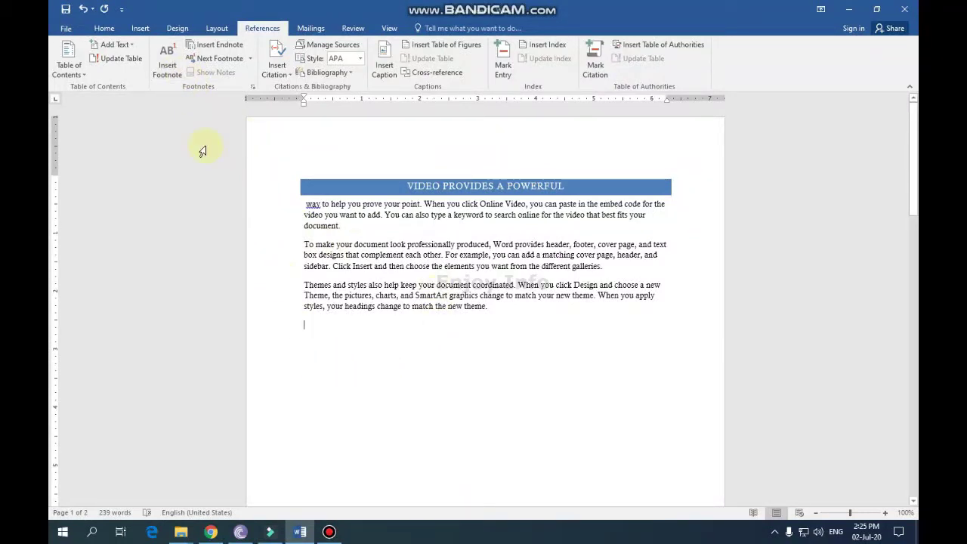
left_click(166, 68)
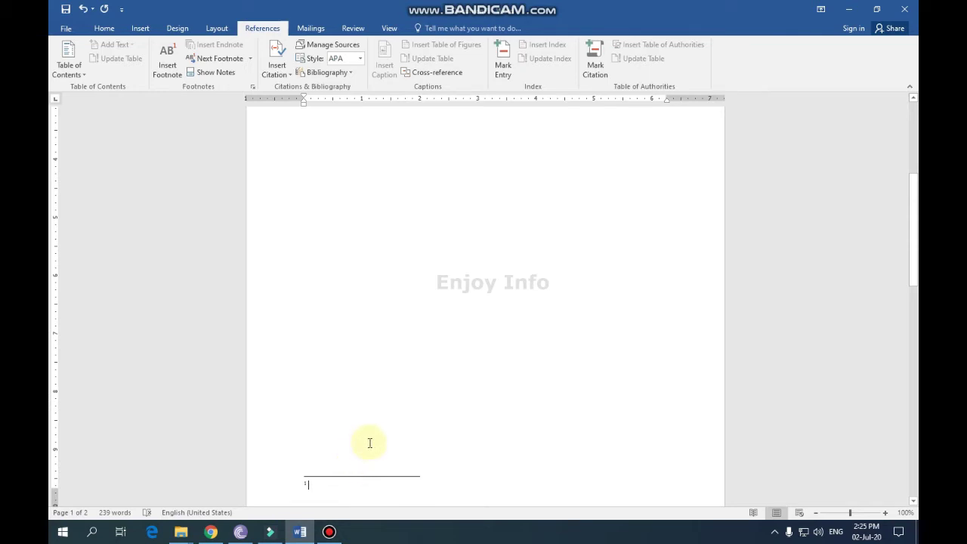
left_click(381, 423)
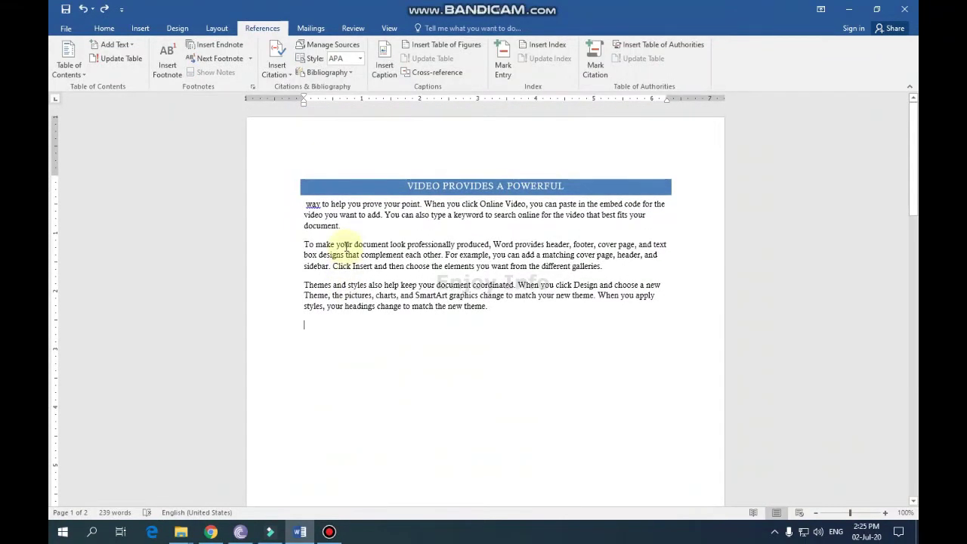
Step: Insert a footnote at the end of the first paragraph, after "document.", with the text "This paragraph is very imp"
left_click(340, 225)
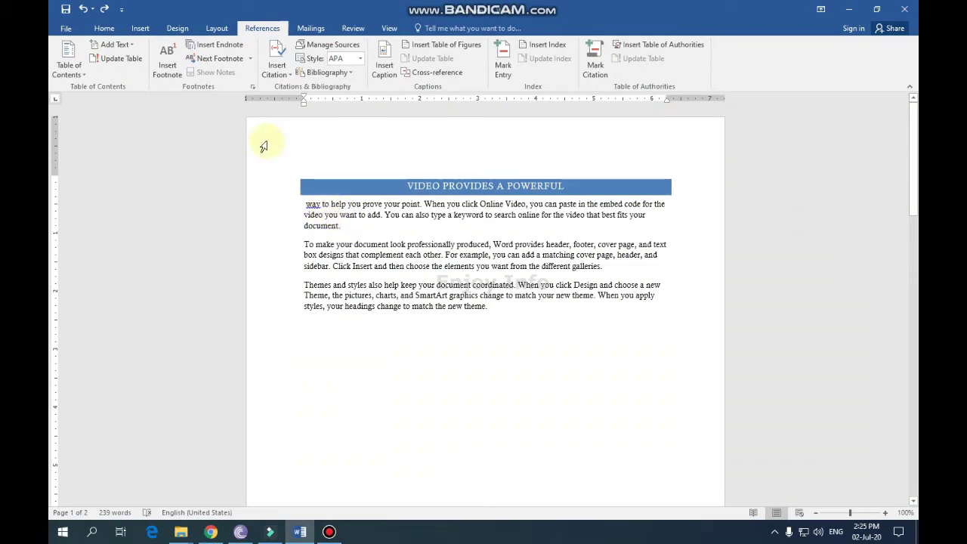
left_click(169, 70)
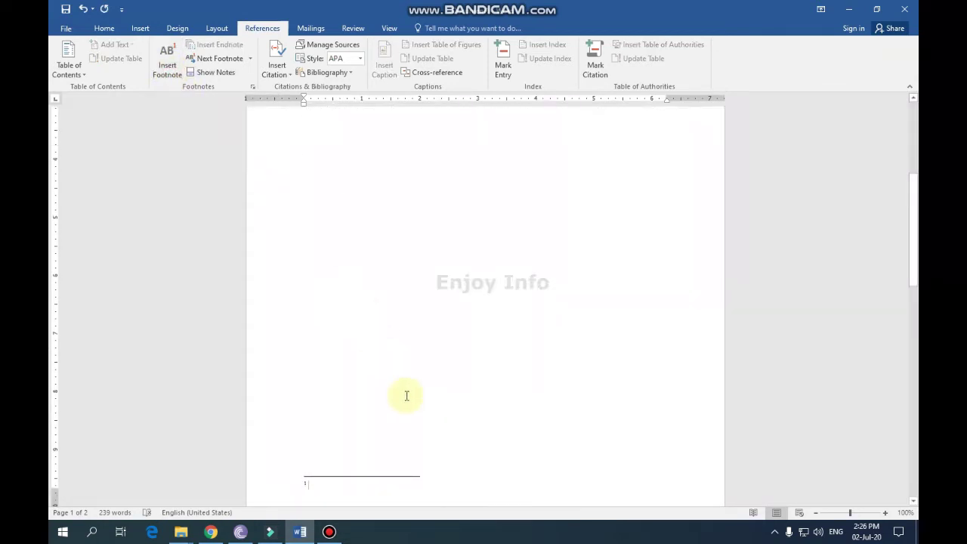
type("This paragraph is very imp")
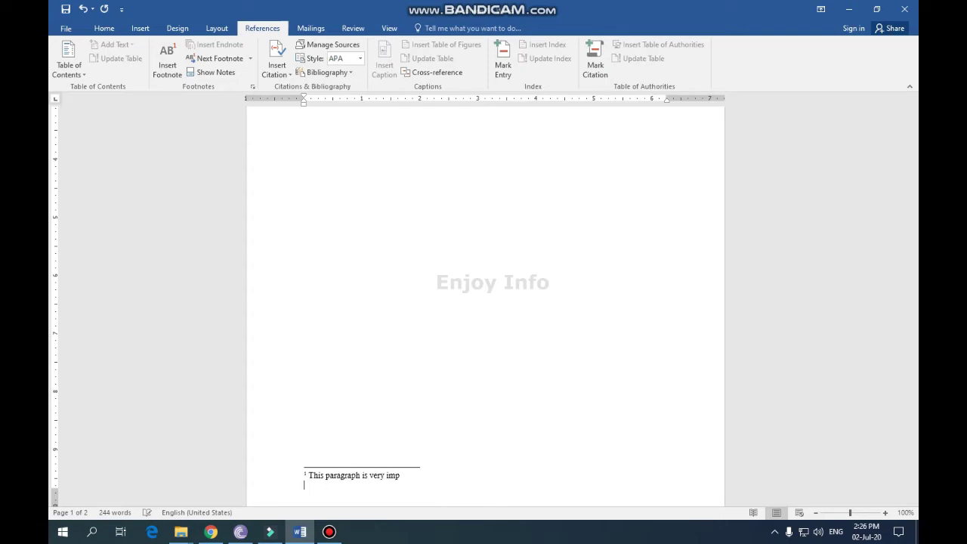
scroll(352, 362, "up", 10)
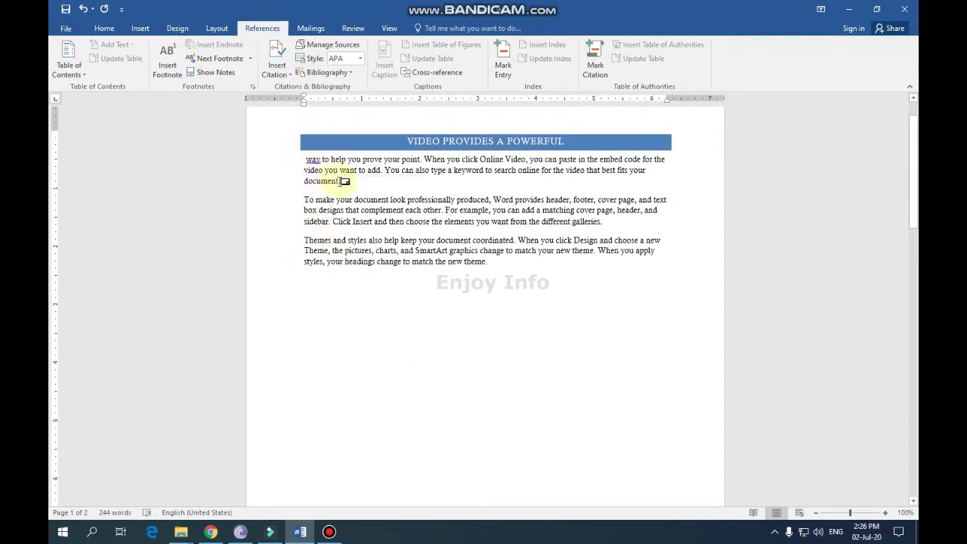
mouse_move(344, 181)
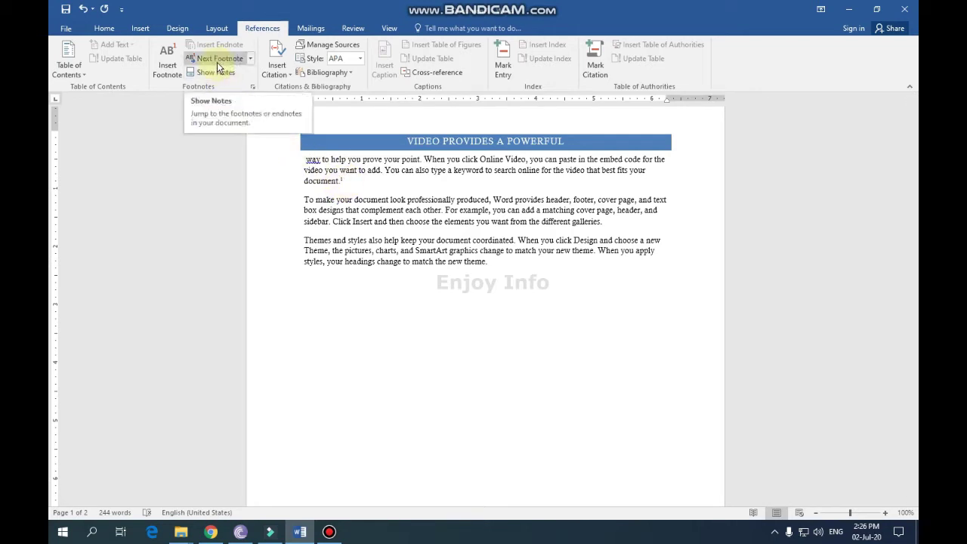
left_click(394, 336)
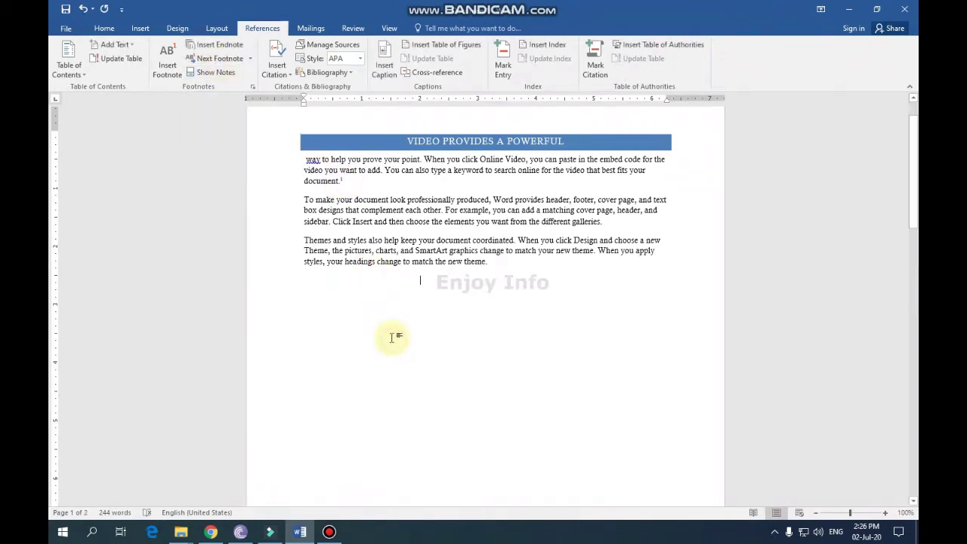
Step: Insert an endnote above the "Save Time in Word With" heading reading "This book is very helpful to all students", and preview the notes at their reference marks
left_click(216, 44)
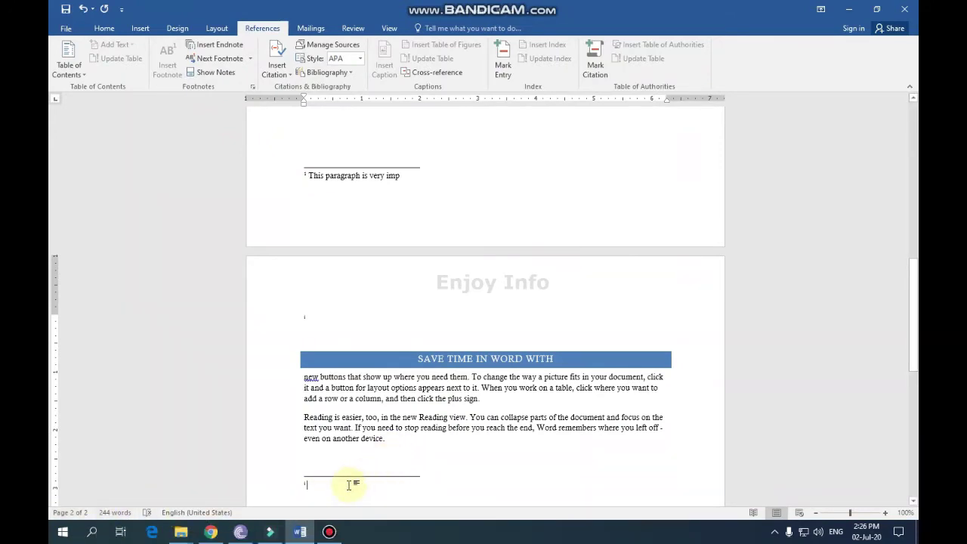
type("th")
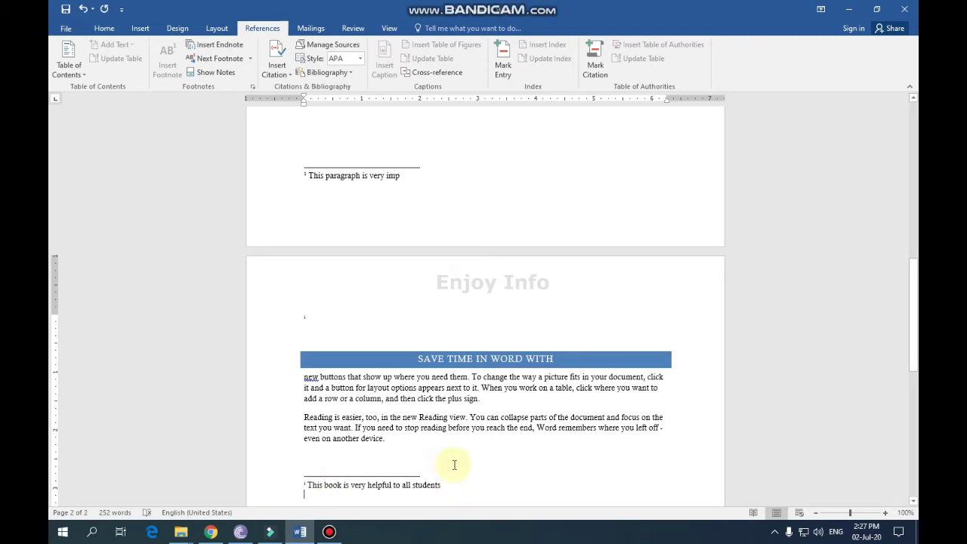
scroll(447, 456, "up", 6)
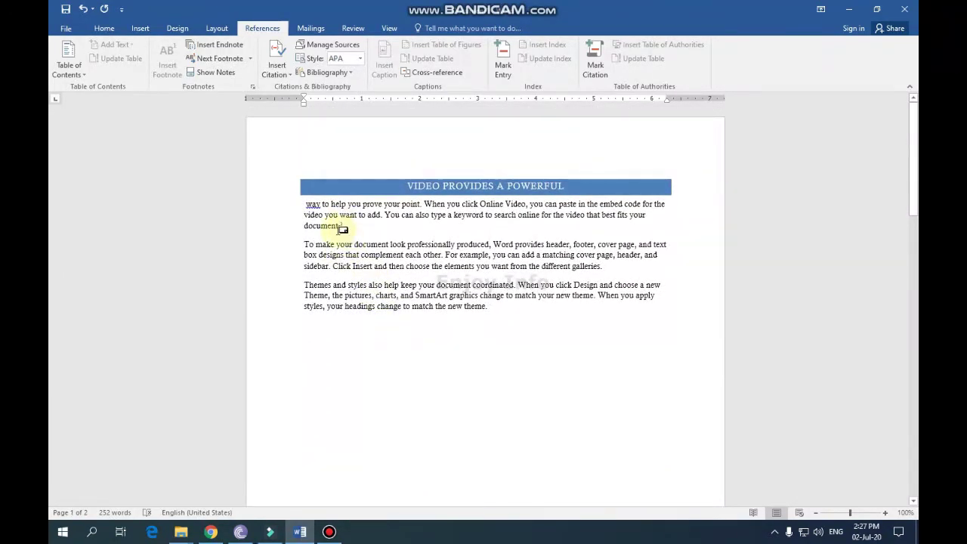
mouse_move(342, 226)
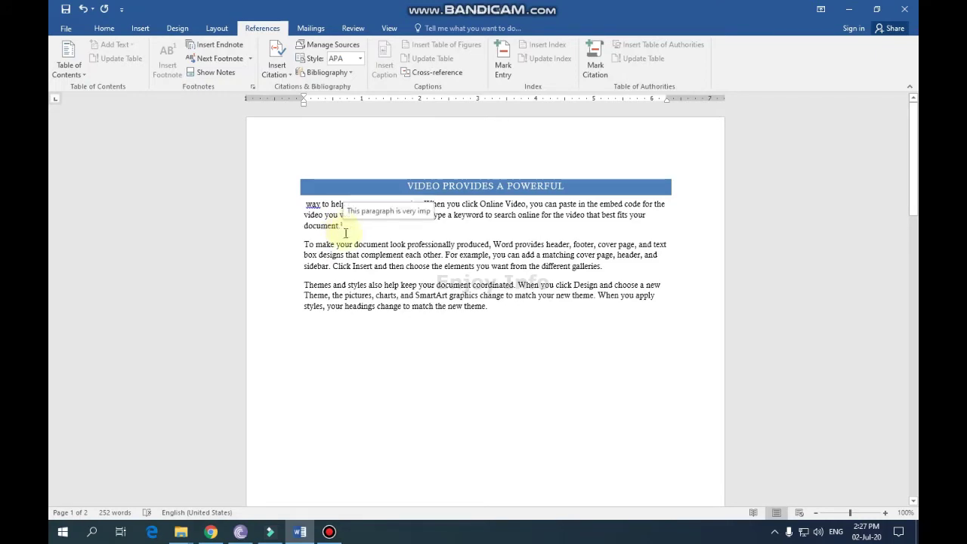
scroll(345, 233, "down", 8)
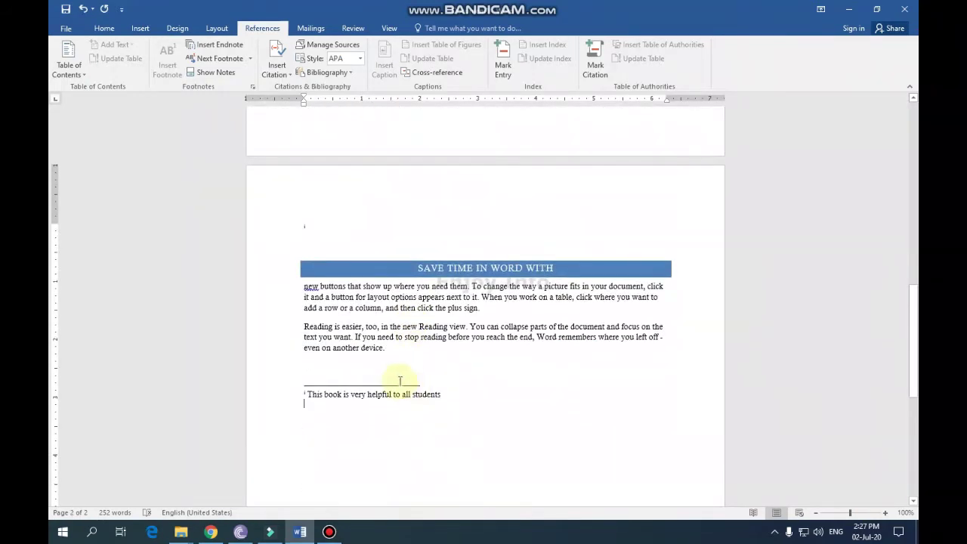
left_click(443, 372)
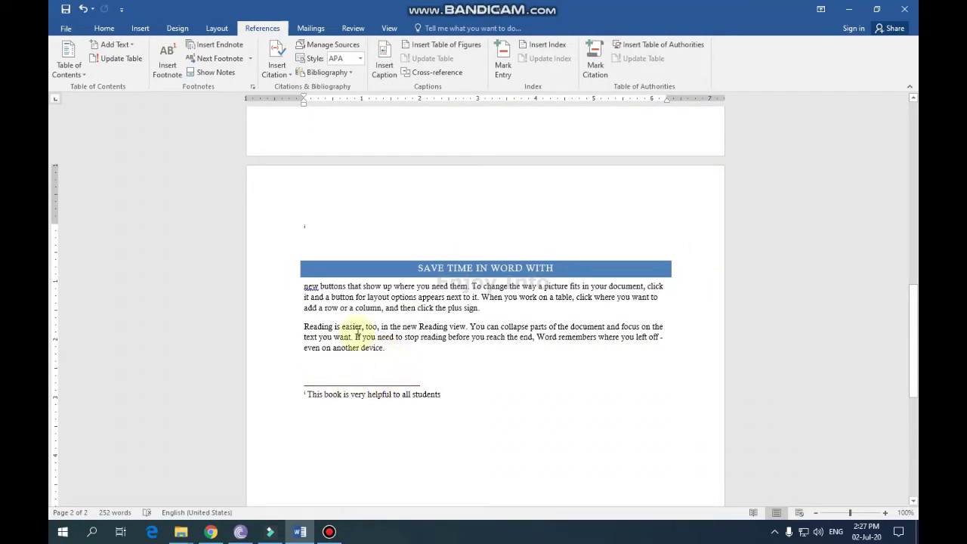
mouse_move(309, 226)
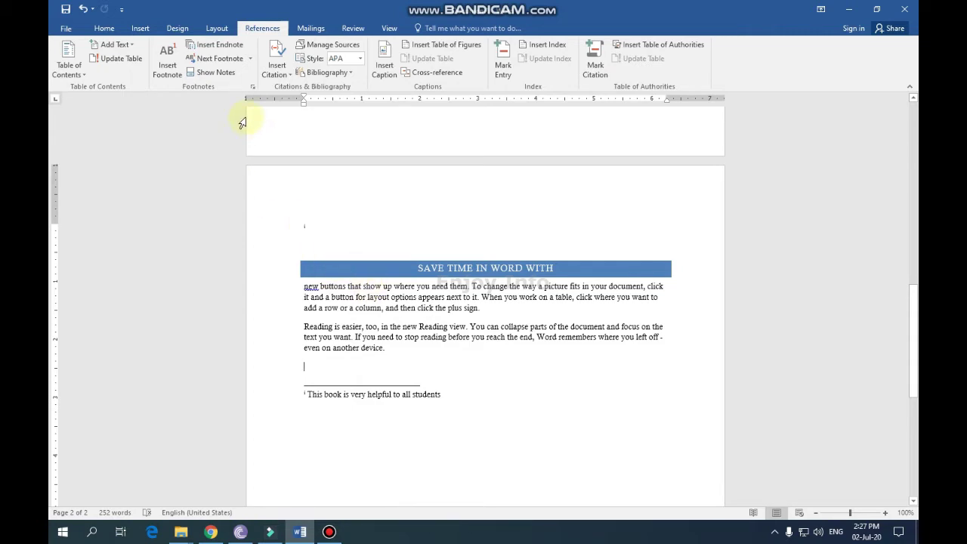
Step: Insert a footnote at the end of the "Reading is easier" paragraph, after "device.", with the text "This is very imp"
left_click(224, 58)
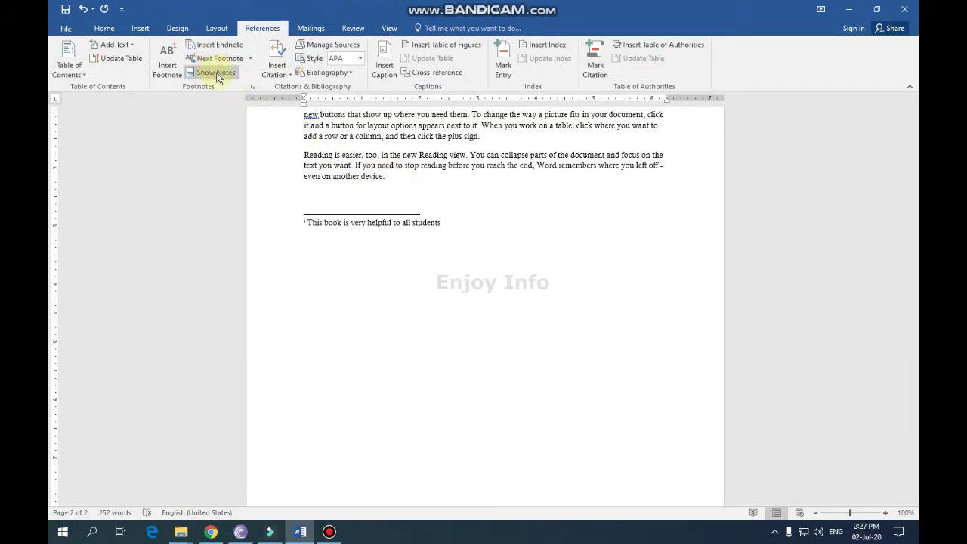
left_click(177, 68)
scroll(322, 216, "up", 4)
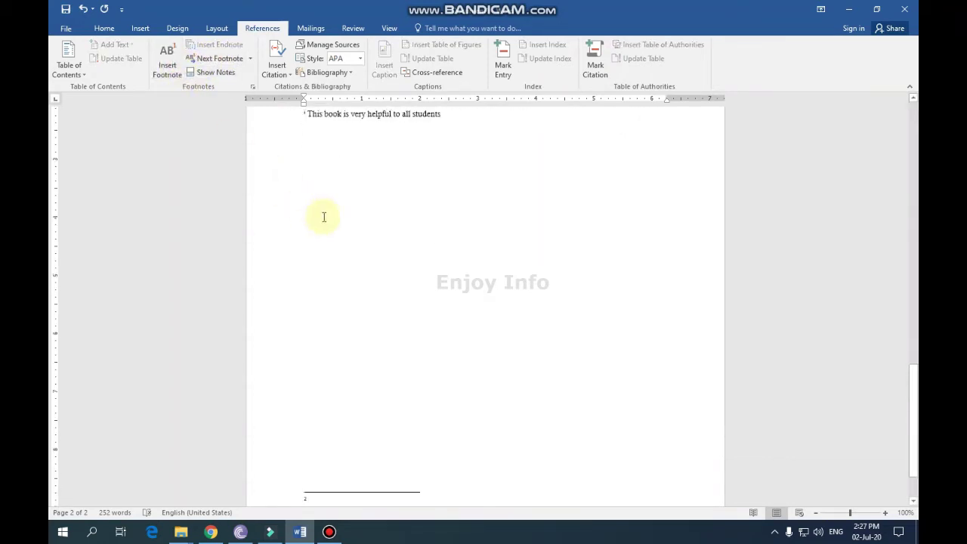
scroll(355, 238, "down", 3)
scroll(432, 298, "down", 3)
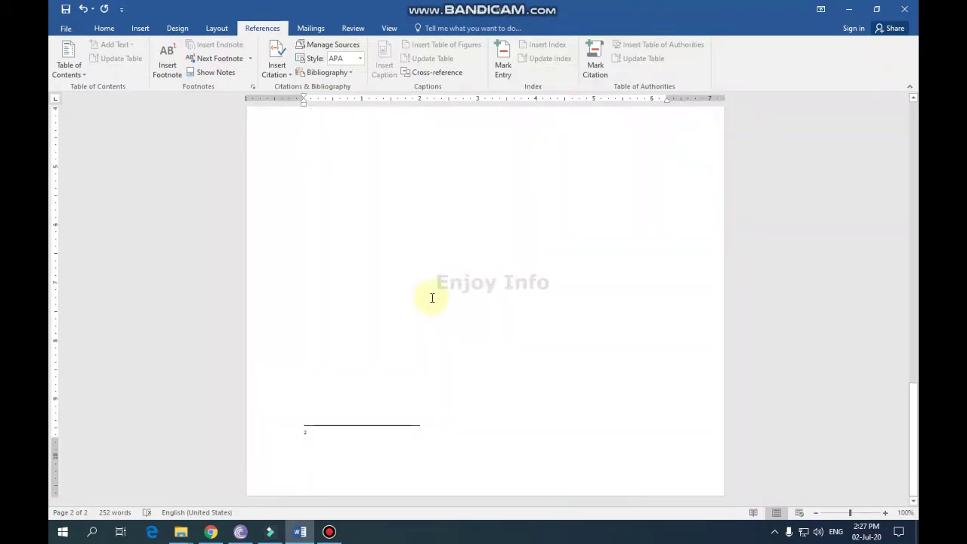
type("thi")
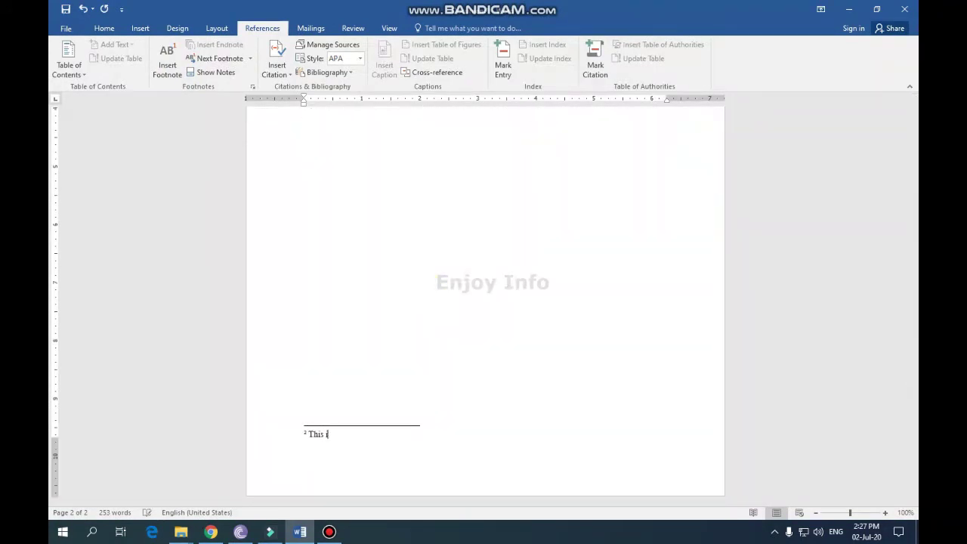
type("s is very imp")
key("Return")
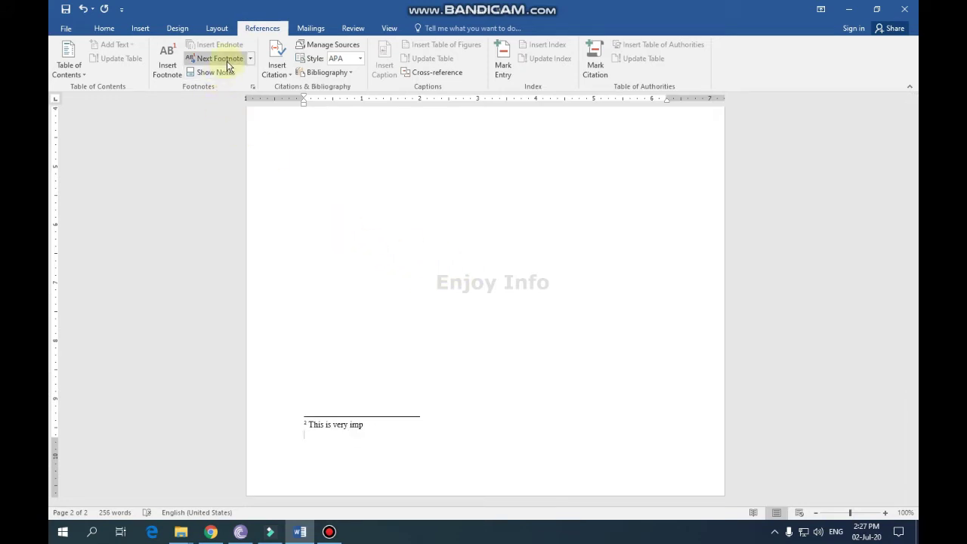
Step: Browse the footnotes by going back to the previous footnote twice and forward to the next one
left_click(250, 59)
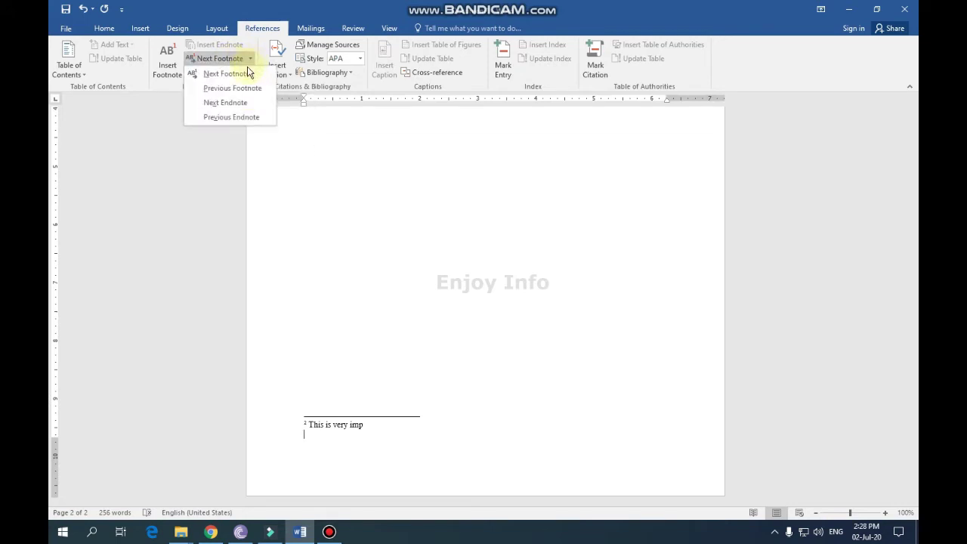
left_click(244, 88)
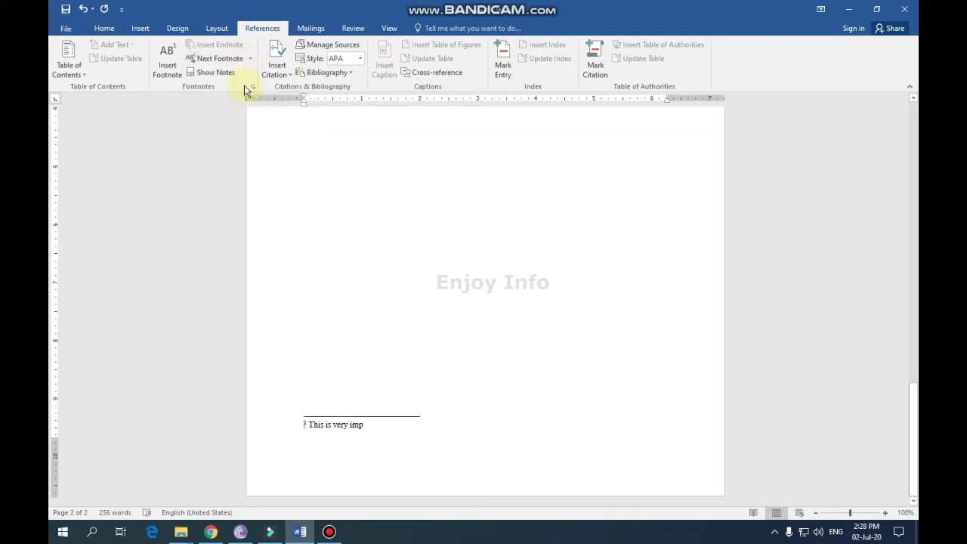
left_click(249, 58)
left_click(240, 87)
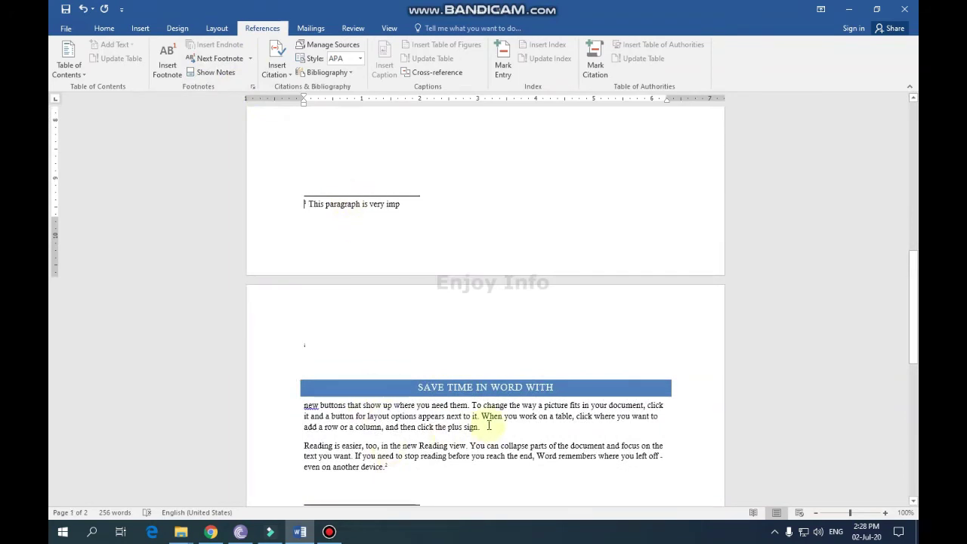
scroll(332, 227, "up", 10)
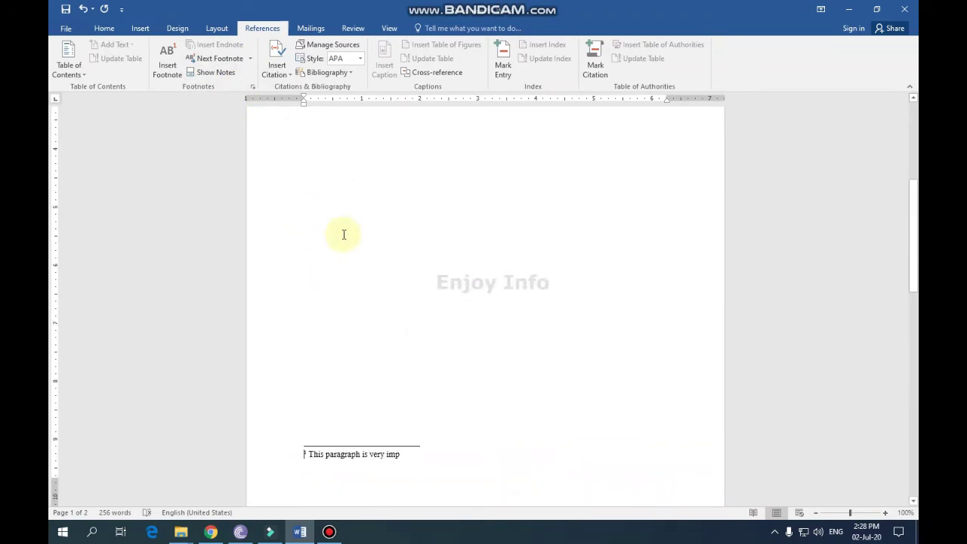
left_click(241, 58)
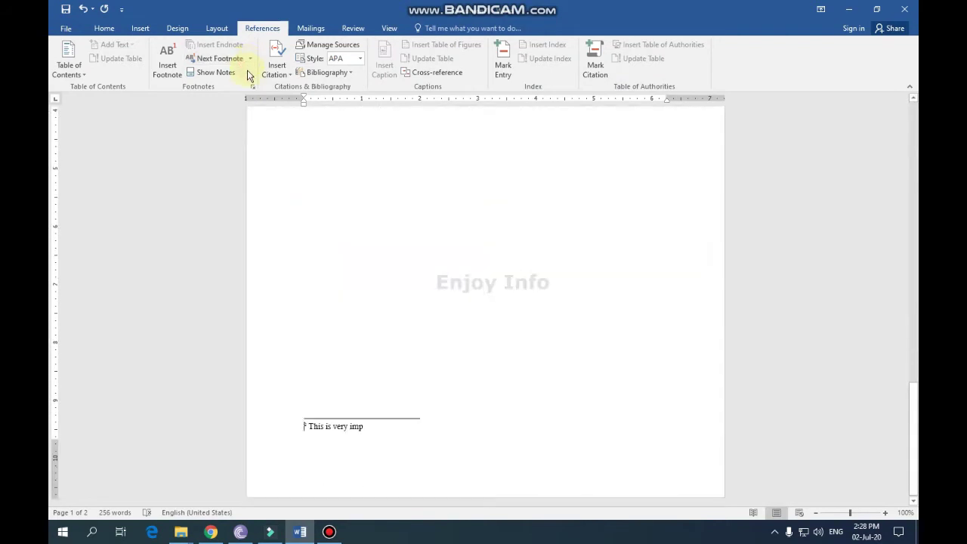
Step: Go to the next endnote, and return to the previous endnote's reference mark in the document
left_click(250, 59)
left_click(244, 102)
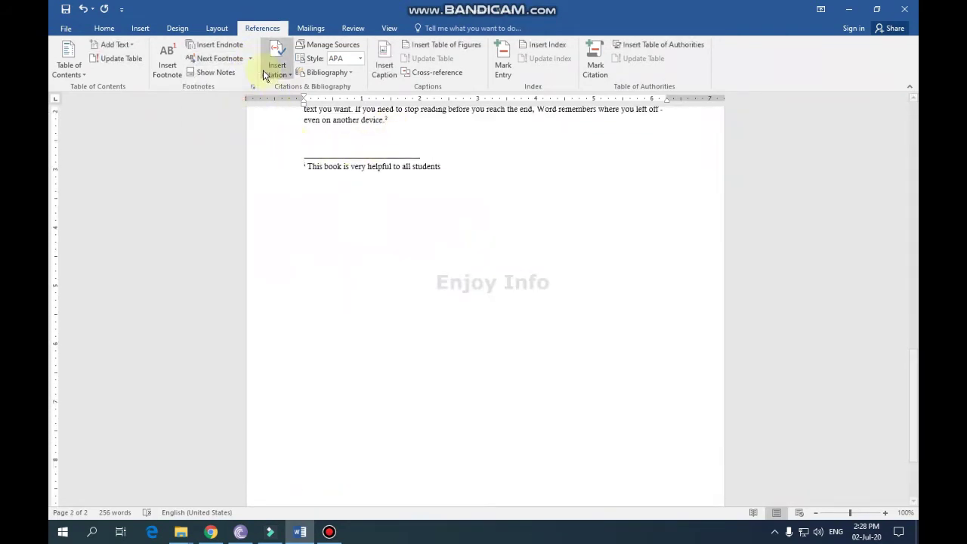
left_click(250, 59)
left_click(246, 117)
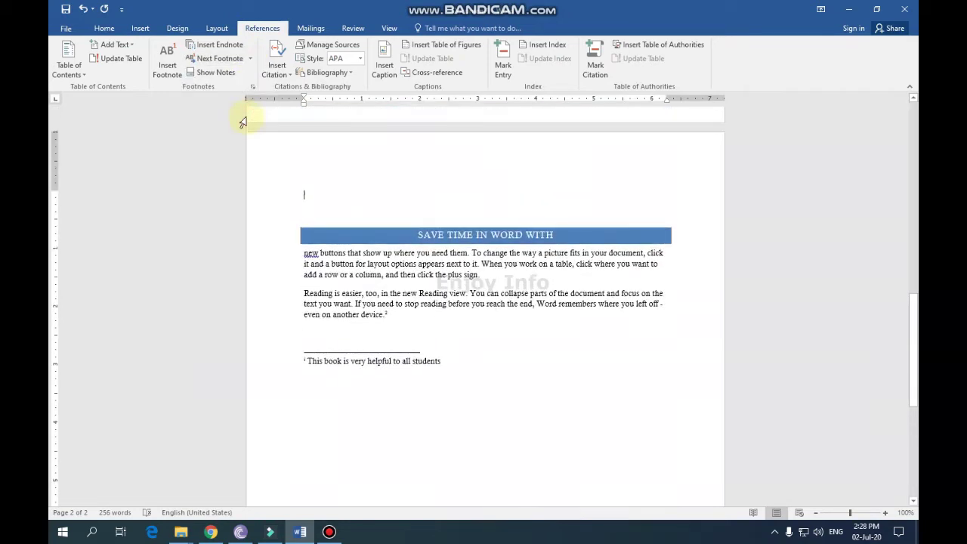
Step: Show the document's footnote area and return to the footnote's reference mark in the body text
left_click(219, 77)
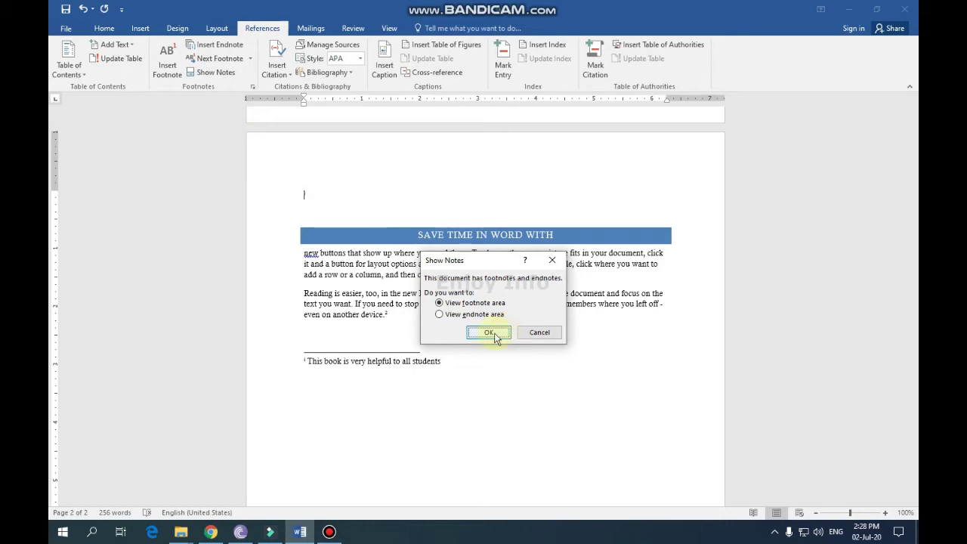
left_click(494, 336)
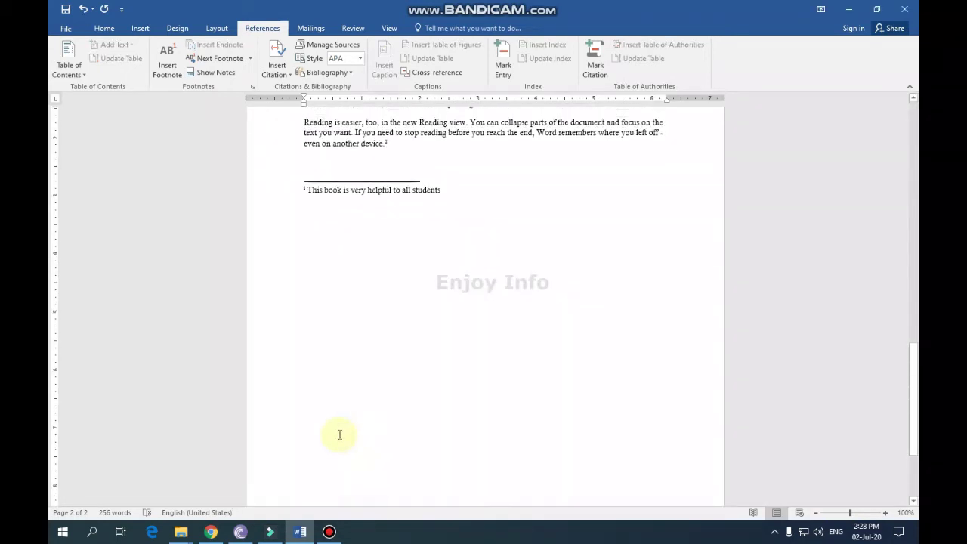
scroll(339, 412, "up", 4)
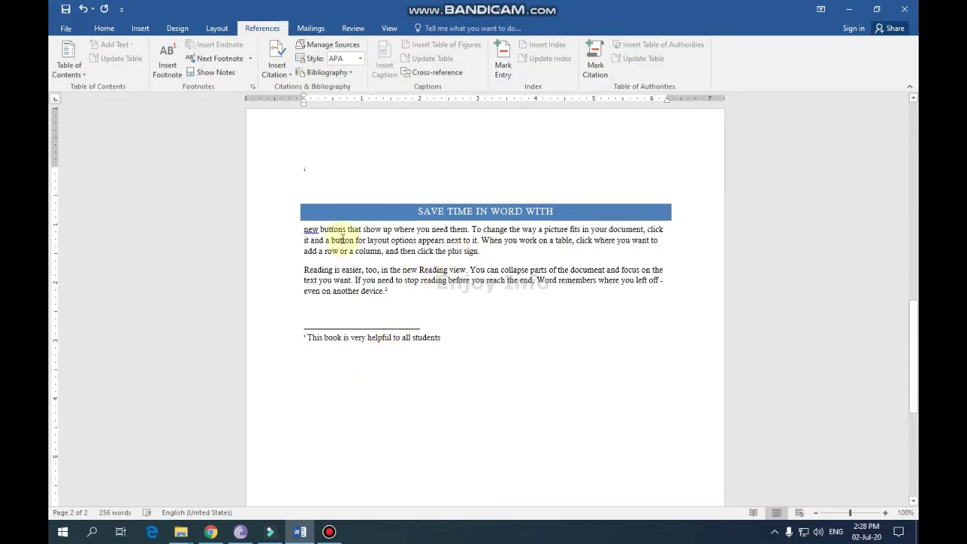
left_click(218, 72)
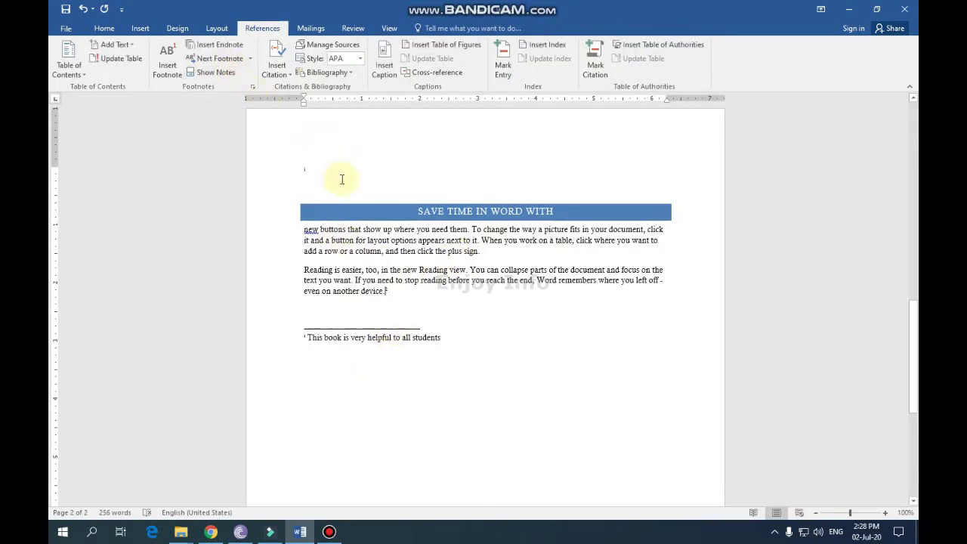
Step: Show the document's endnote area and preview the note texts at the second footnote's and the endnote's reference marks
left_click(209, 71)
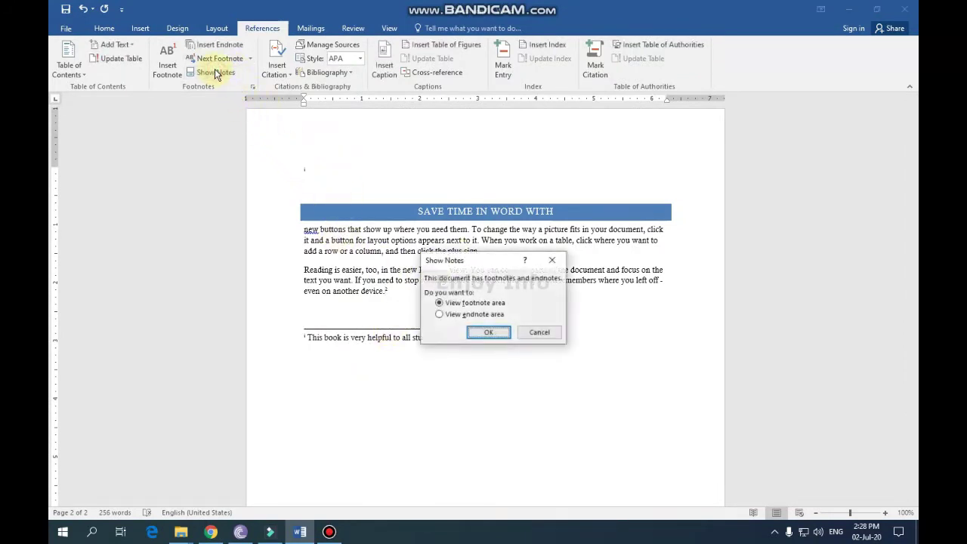
left_click(439, 313)
left_click(488, 332)
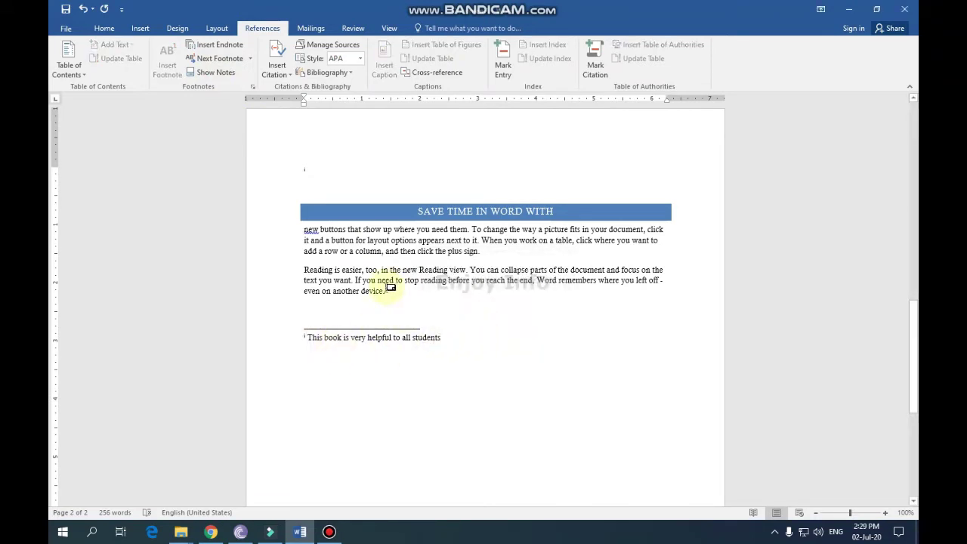
mouse_move(388, 291)
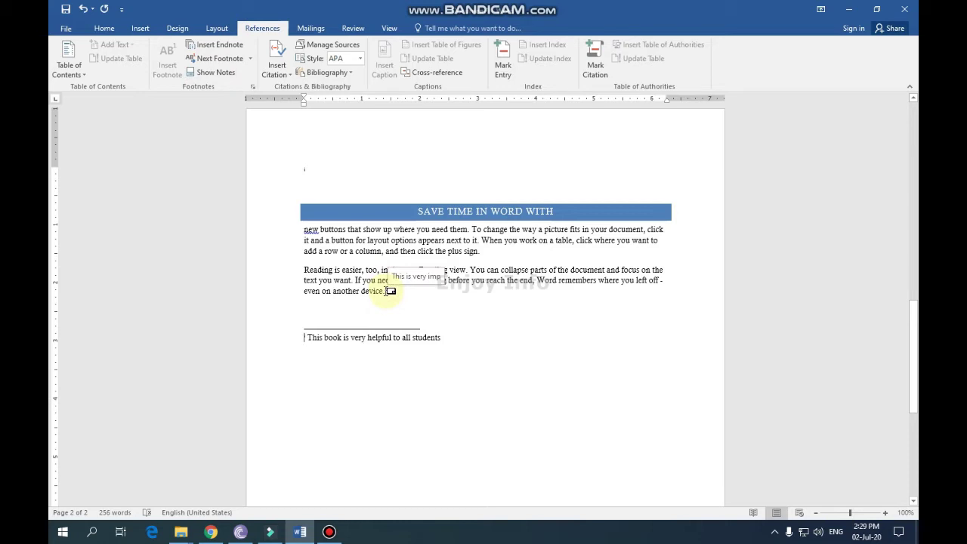
scroll(339, 255, "up", 2)
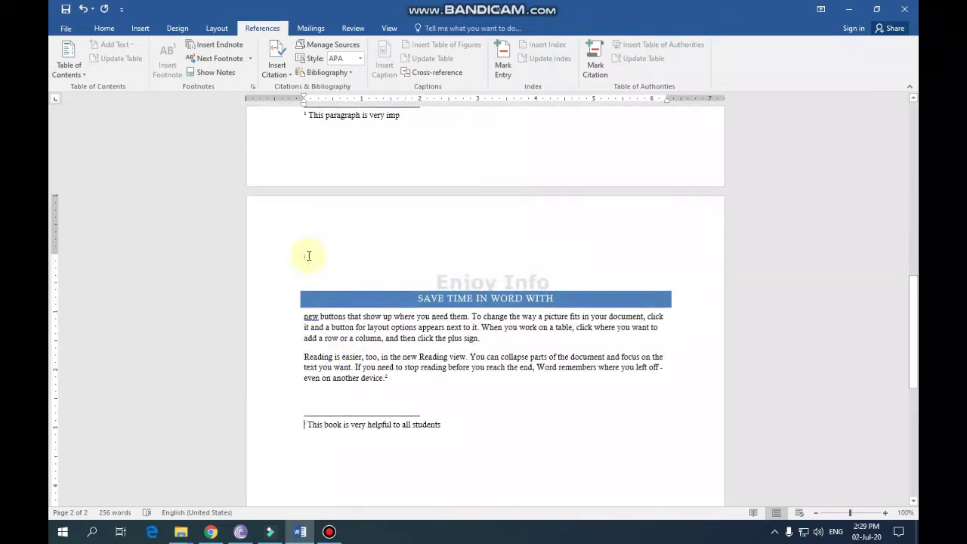
mouse_move(310, 258)
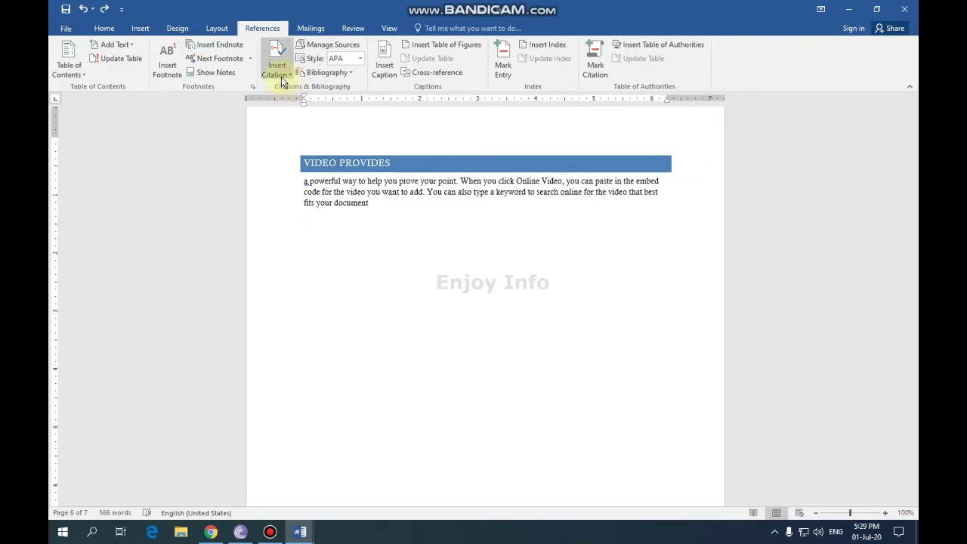
Step: Insert a citation below the Video Provides paragraph from a new book source: author's name, title enjoy info, year 2020, city lahore, publisher kemu
left_click_drag(379, 206, 308, 184)
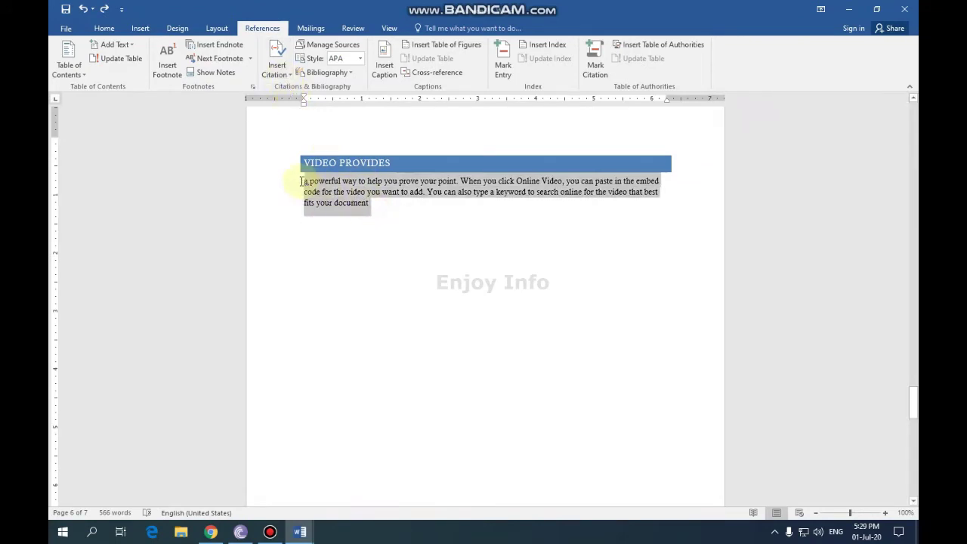
left_click(394, 216)
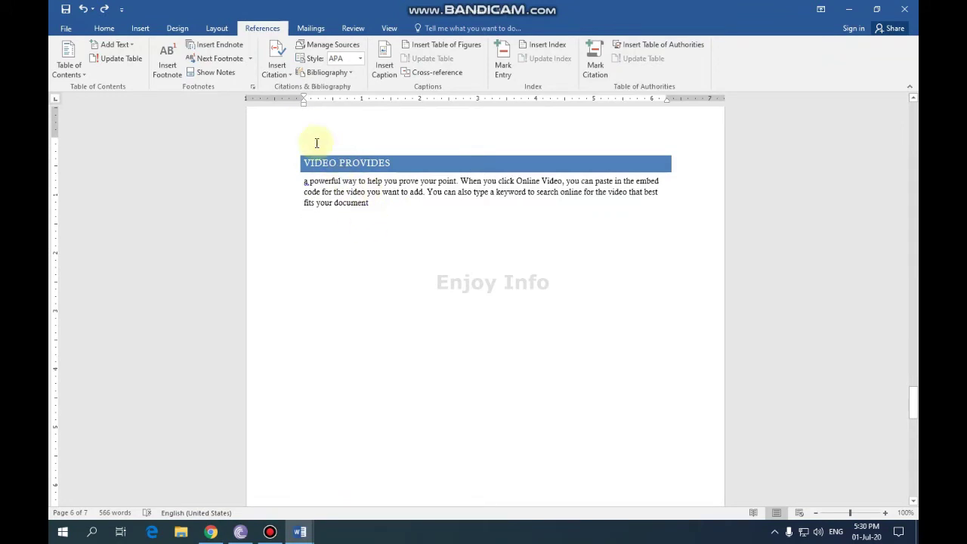
left_click(276, 67)
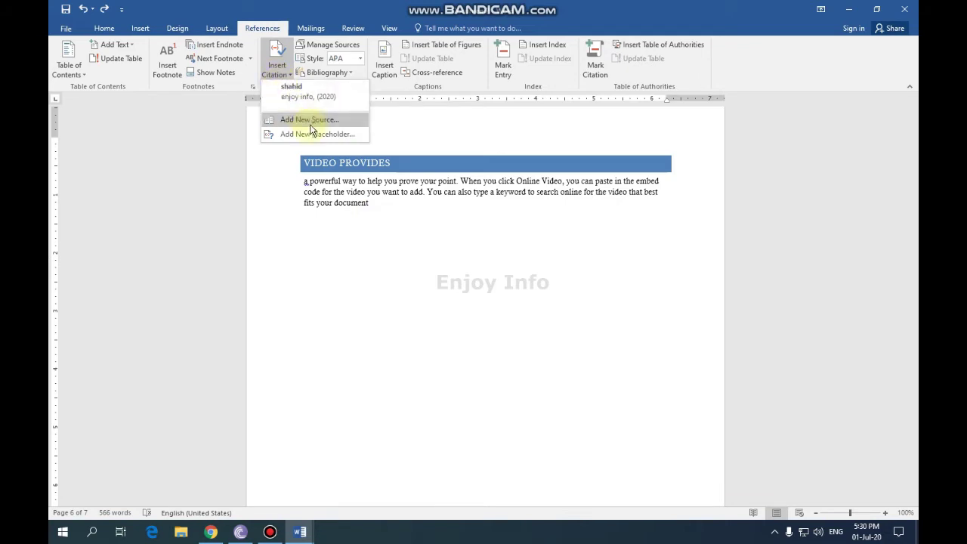
left_click(310, 123)
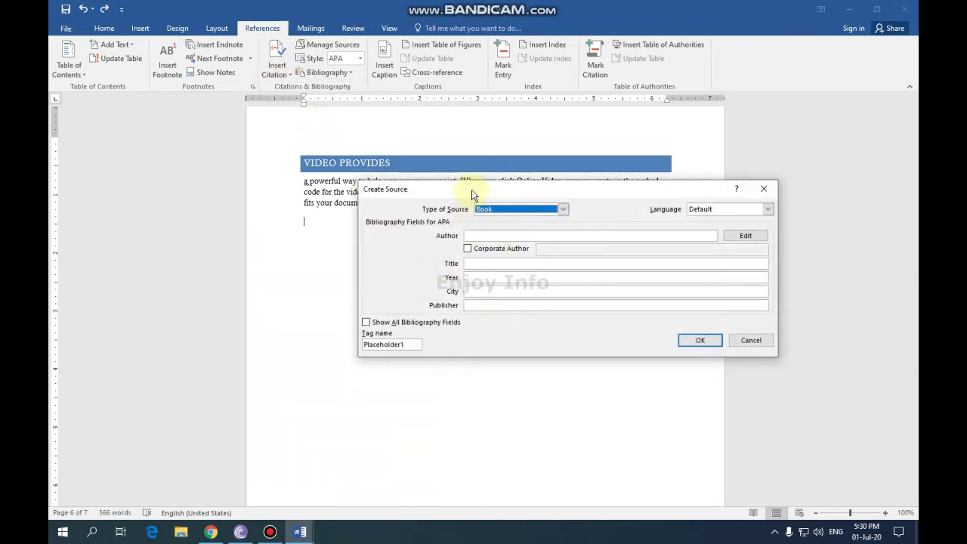
left_click(481, 282)
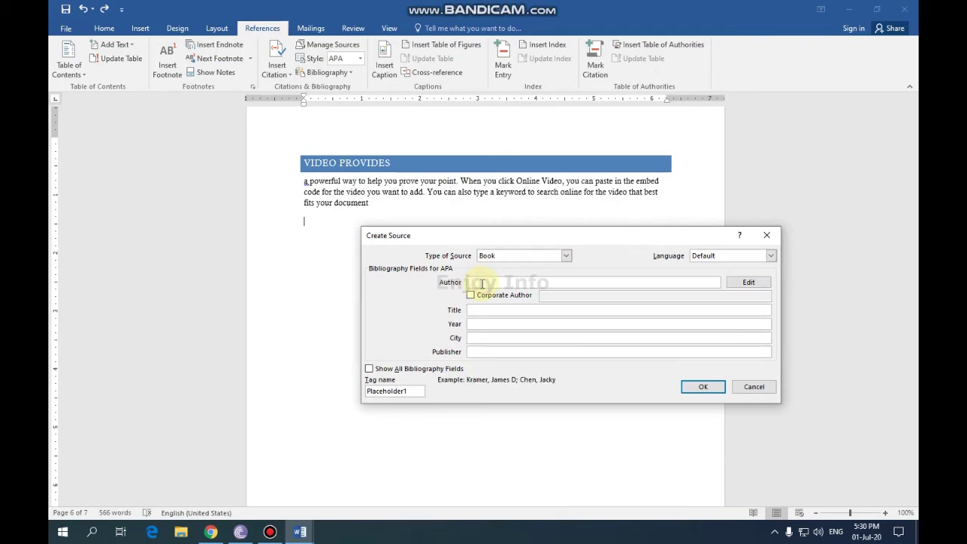
type("shahid")
left_click(506, 310)
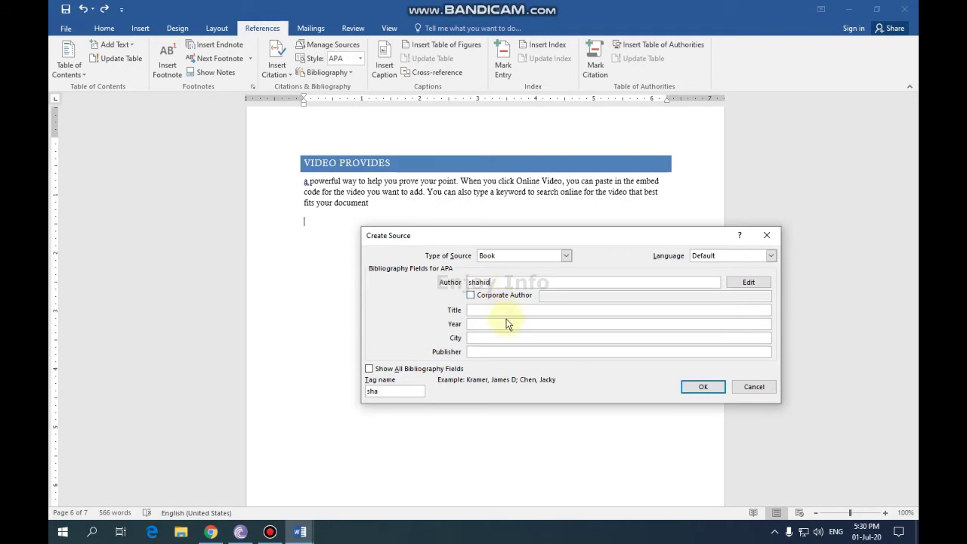
type("enjoy info")
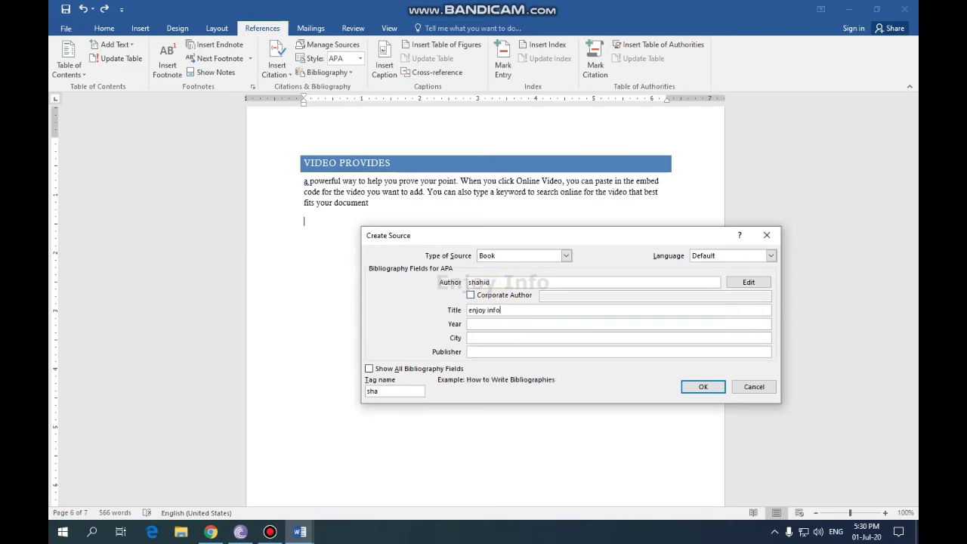
key("Tab")
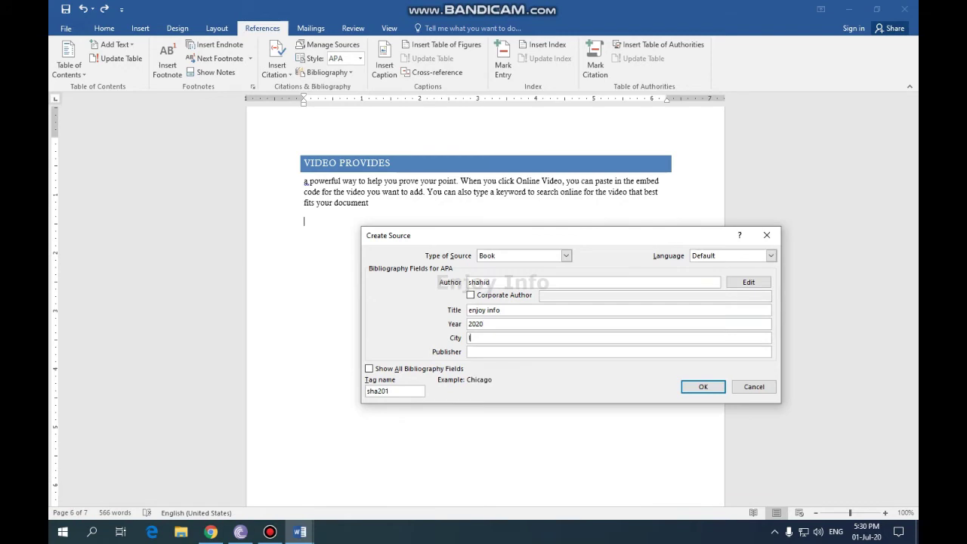
key("Tab")
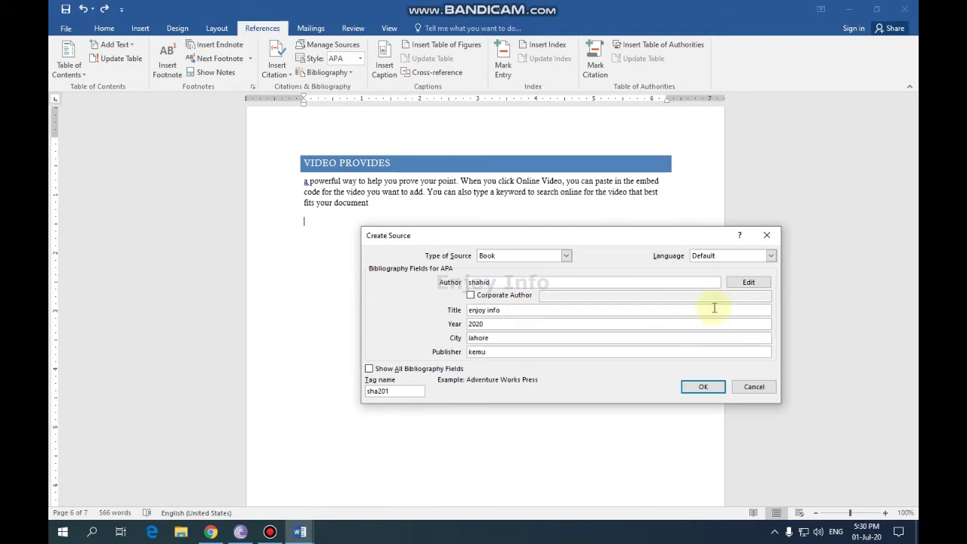
left_click(703, 387)
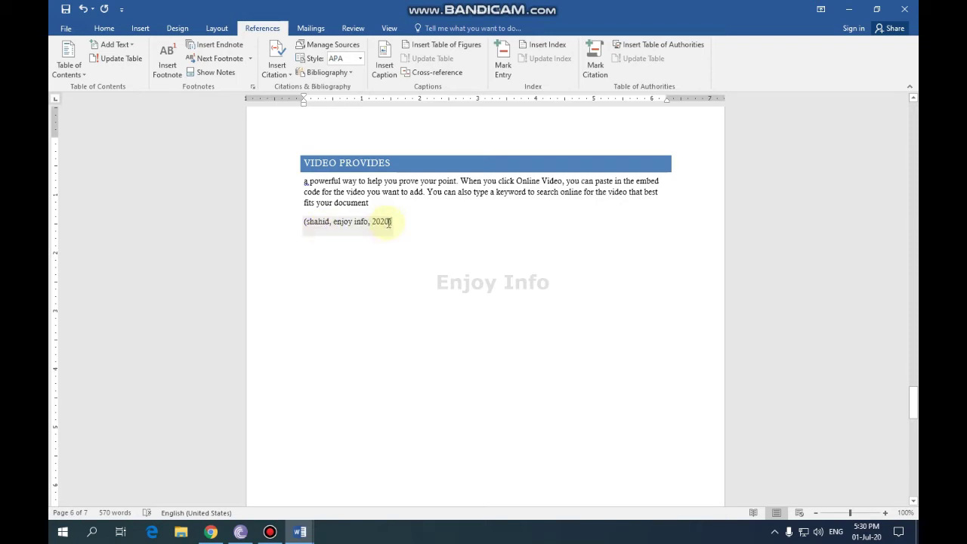
Step: Review the document's sources in the Source Manager, viewing the second master-list source's details and the blank form for a new source
left_click(354, 47)
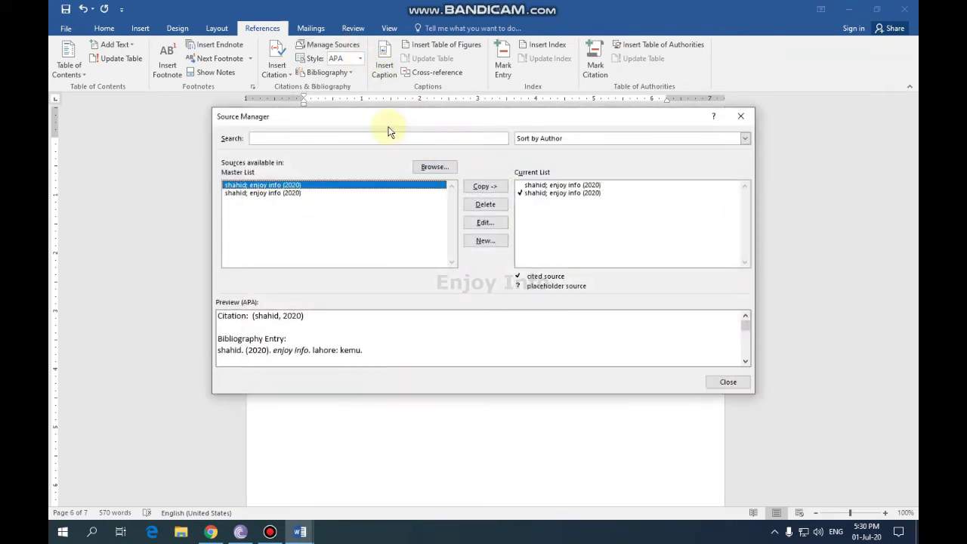
left_click_drag(385, 119, 560, 118)
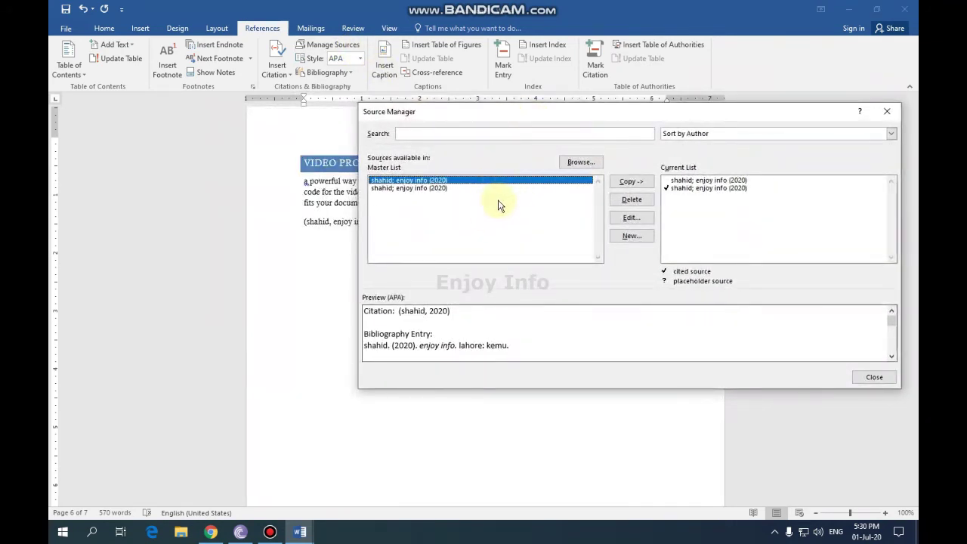
left_click(436, 189)
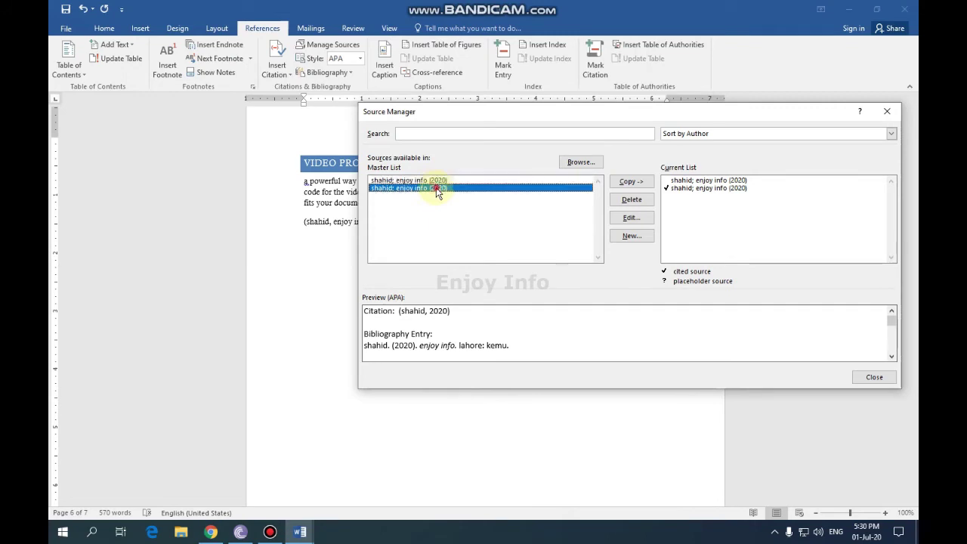
left_click(629, 217)
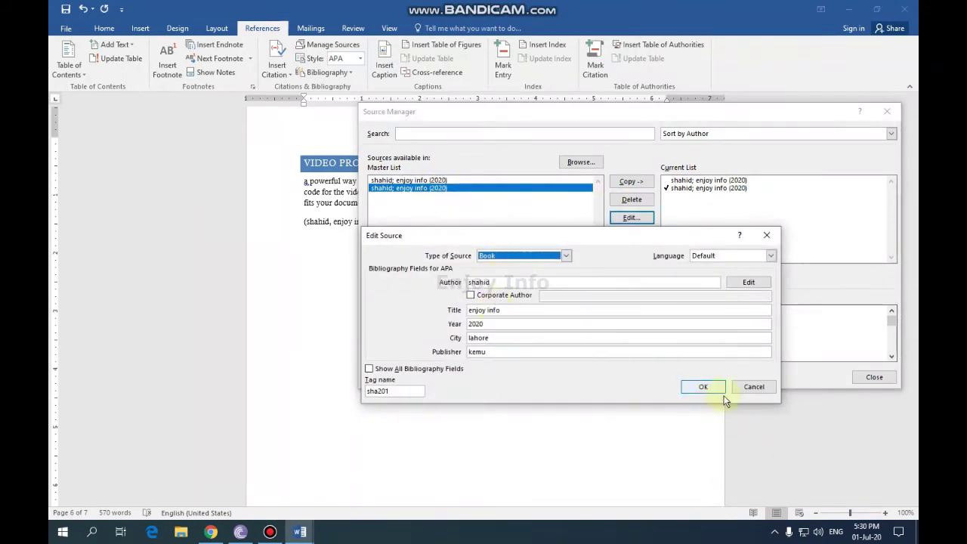
left_click(702, 387)
left_click(631, 235)
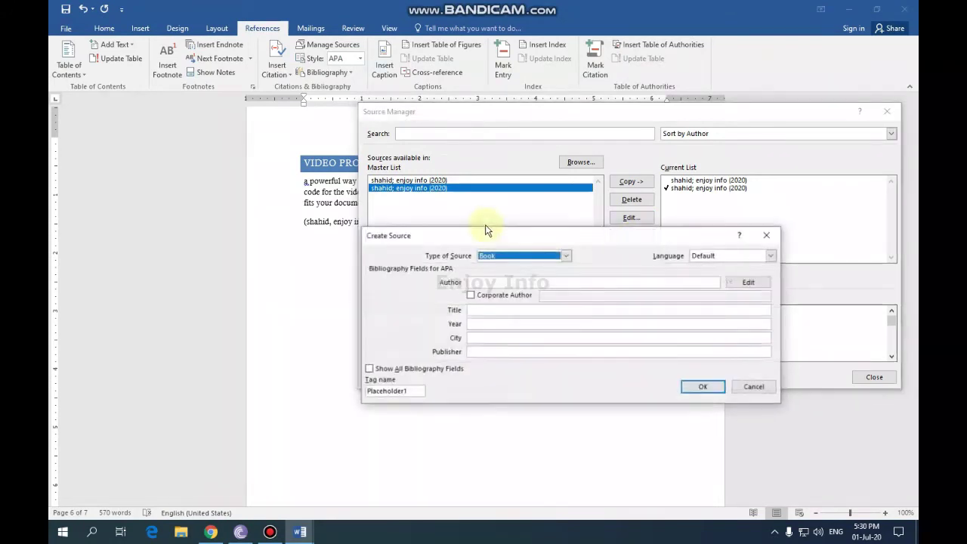
left_click(737, 387)
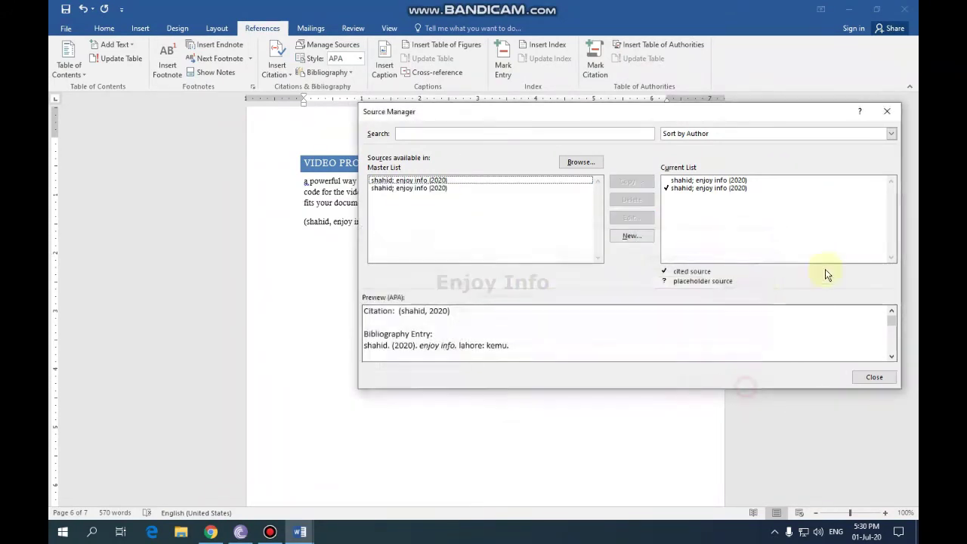
left_click(893, 111)
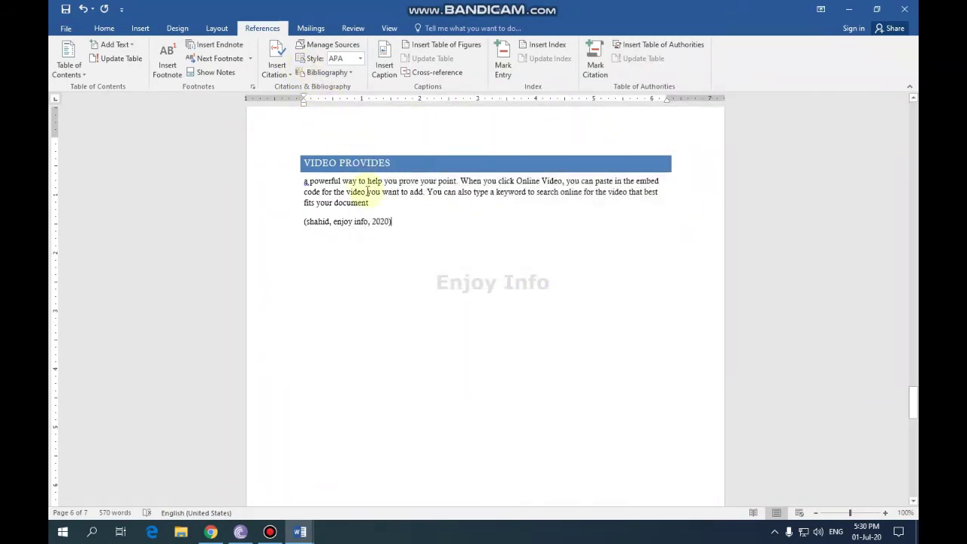
Step: Try the GOST - Name Sort, Harvard - Anglia and ISO 690 - First Element and Date citation styles on the new citation
left_click(390, 222)
left_click(361, 59)
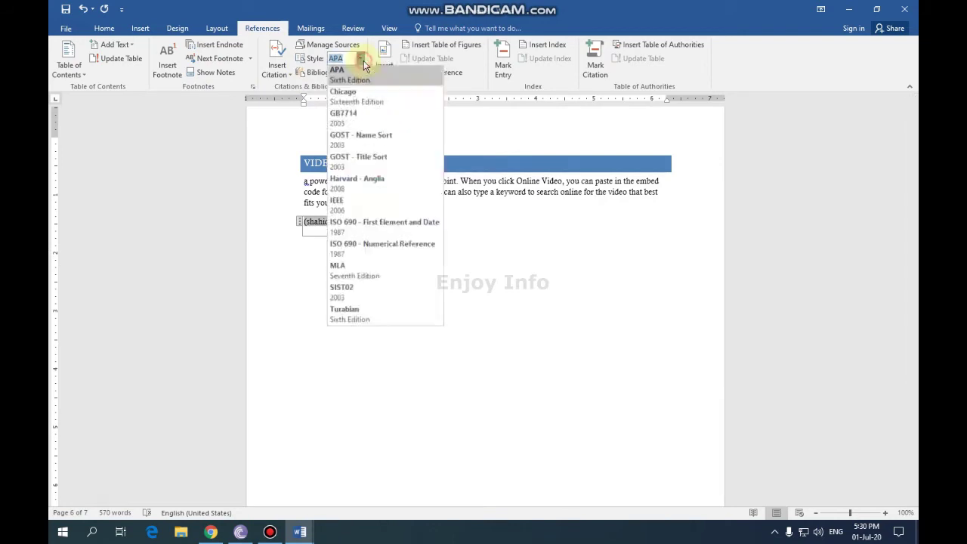
left_click(361, 138)
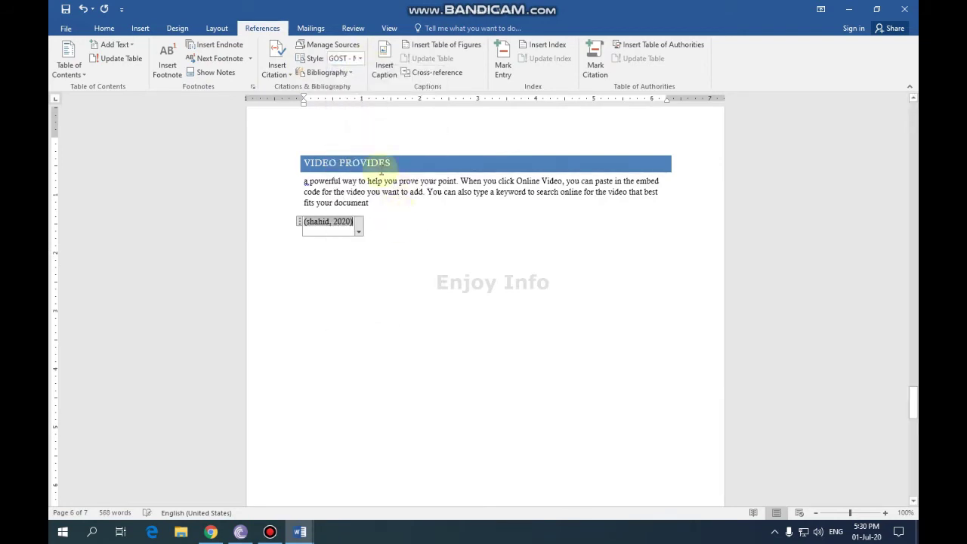
left_click(361, 59)
left_click(357, 186)
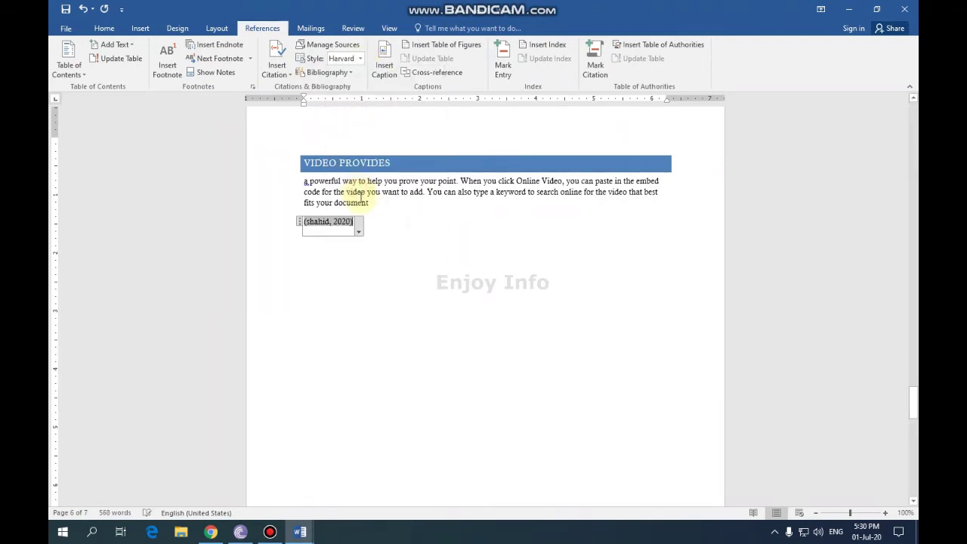
left_click(360, 59)
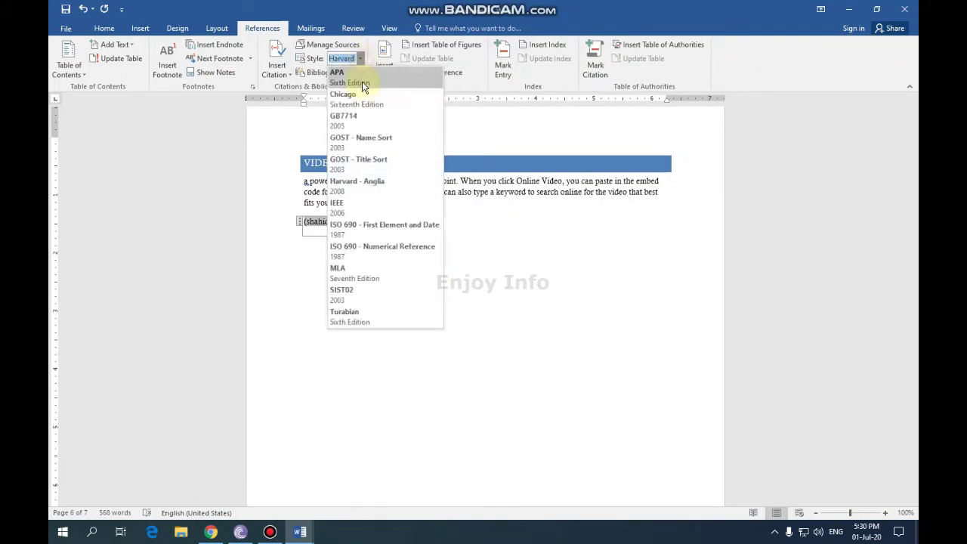
left_click(355, 226)
left_click(362, 236)
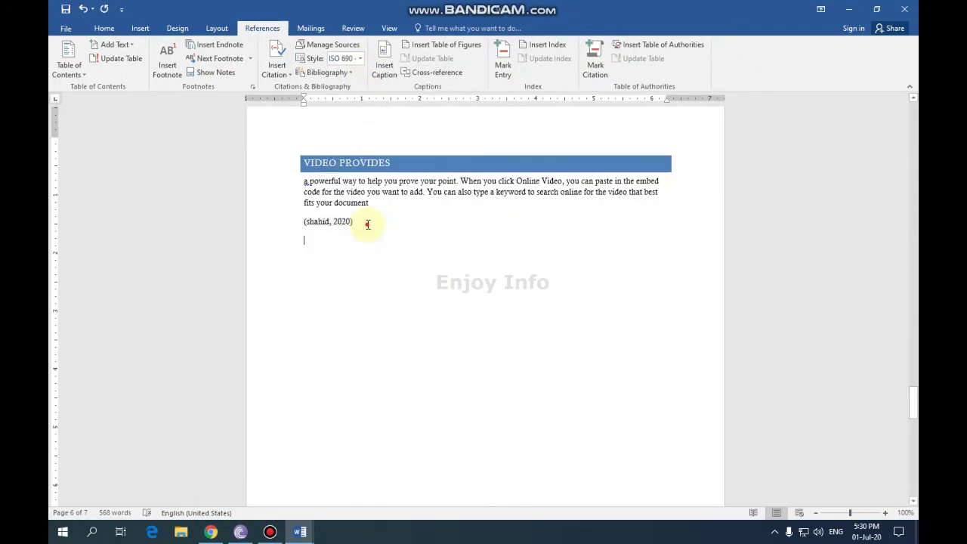
Step: Set the citation style back to APA Sixth Edition for the citation below the Video Provides paragraph
left_click(332, 221)
left_click(360, 59)
left_click(367, 85)
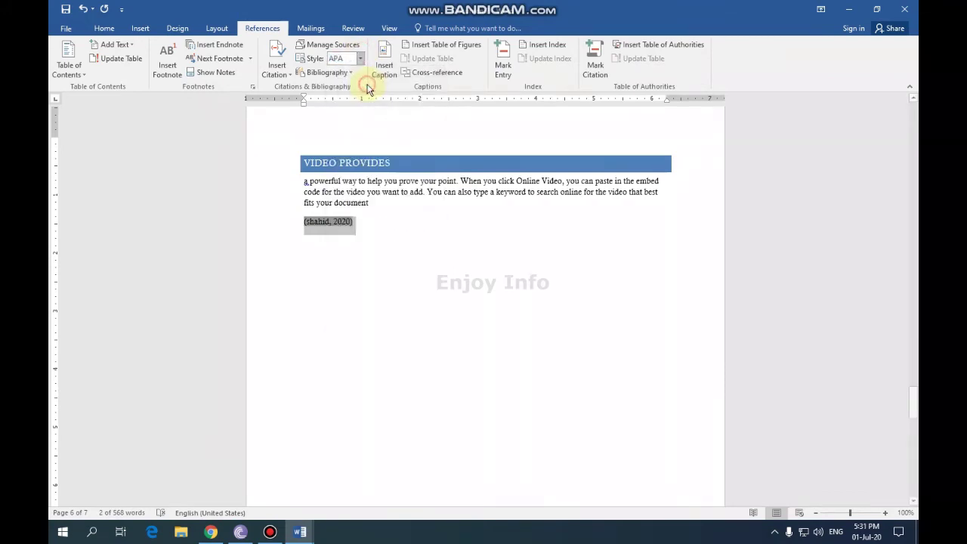
Step: Insert the built-in Bibliography below the citation and place the cursor in the empty area beneath it
left_click(436, 232)
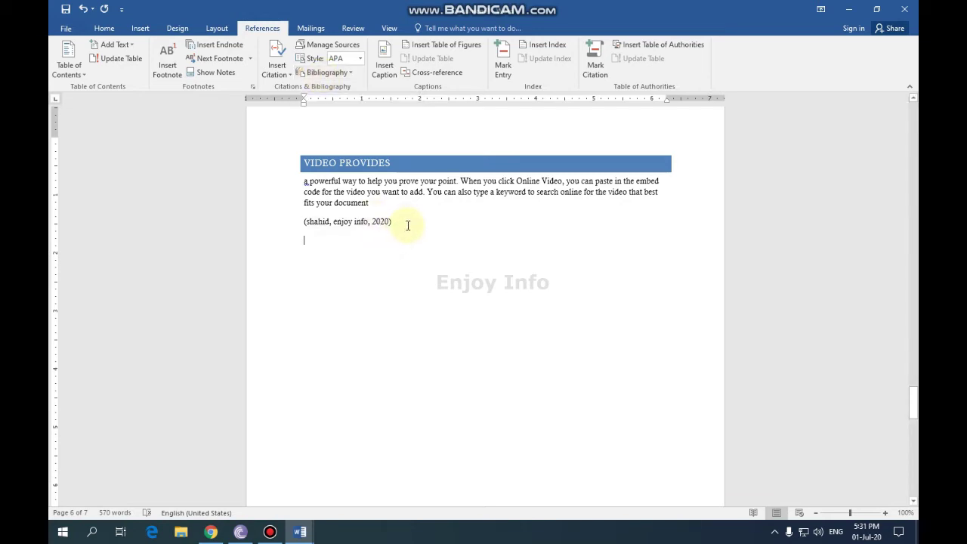
left_click(336, 73)
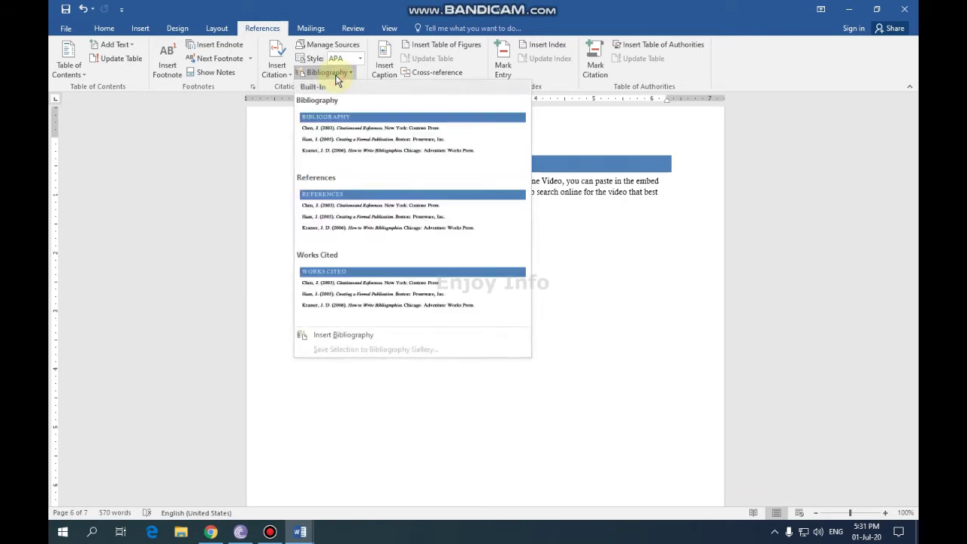
left_click(353, 145)
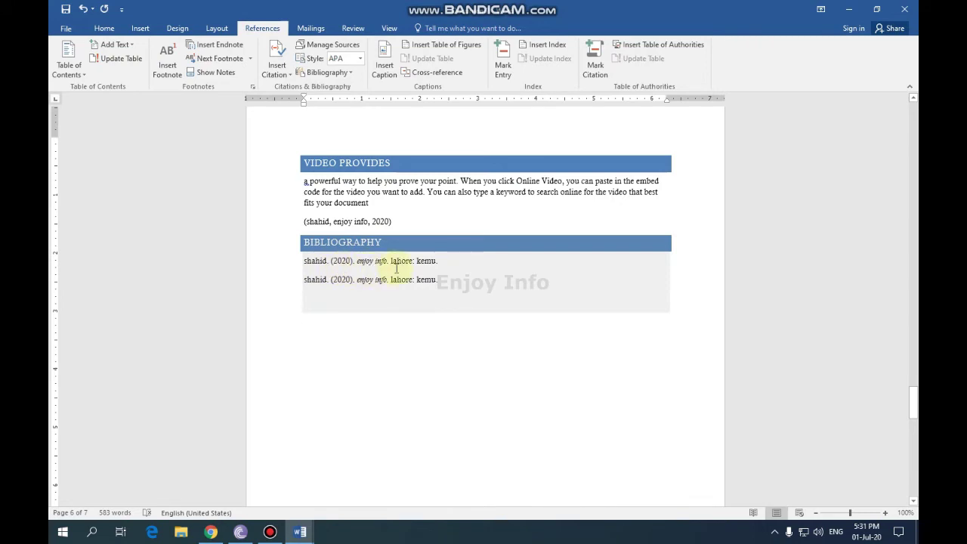
left_click(436, 335)
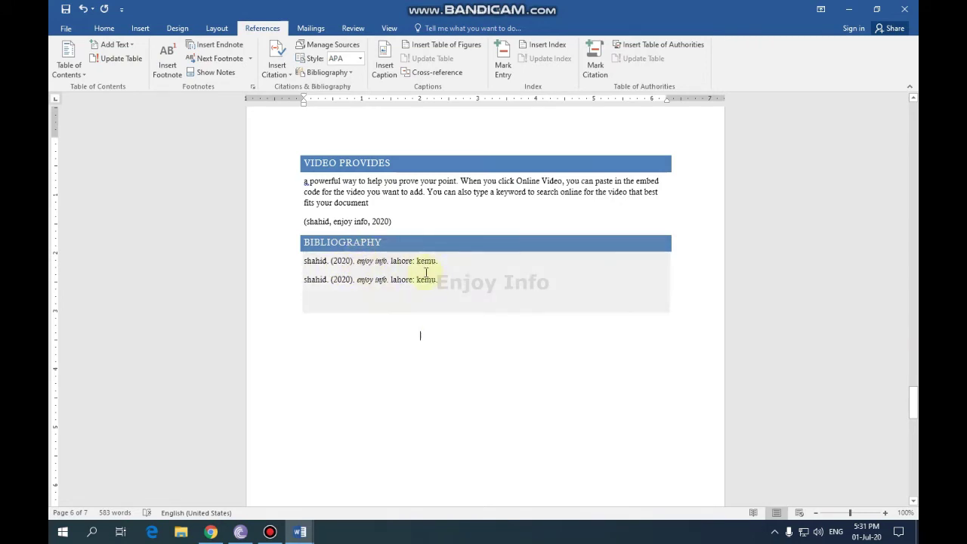
left_click(444, 289)
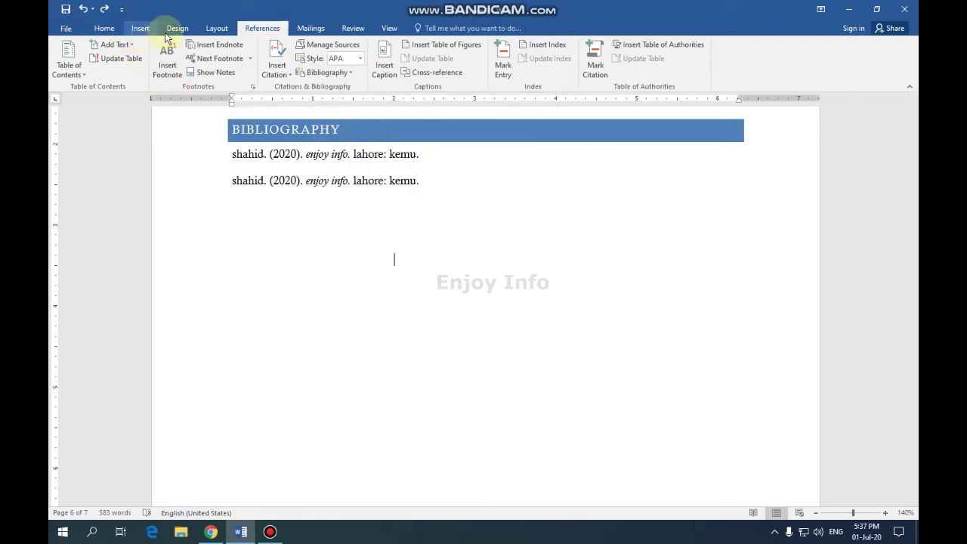
left_click(142, 29)
left_click(164, 62)
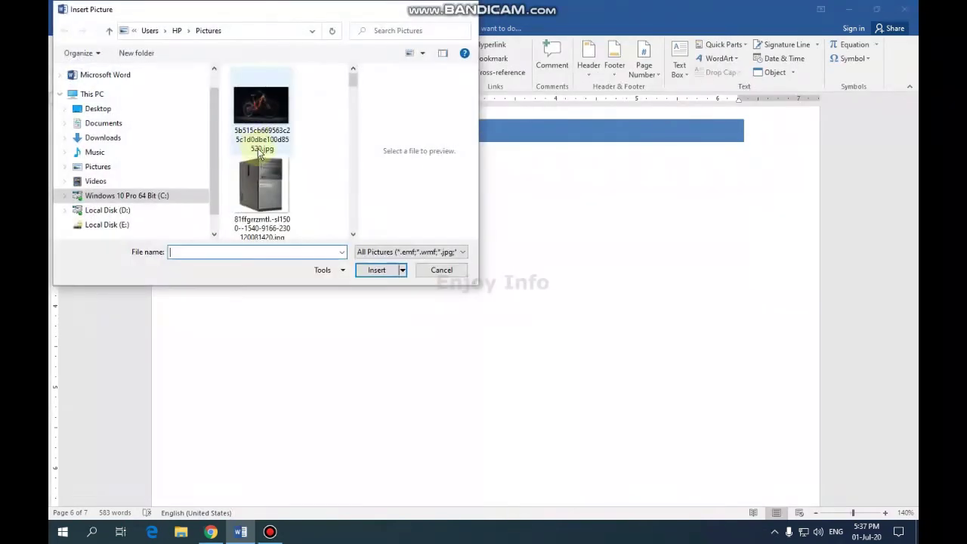
scroll(267, 180, "down", 2)
scroll(287, 112, "up", 1)
left_click(286, 112)
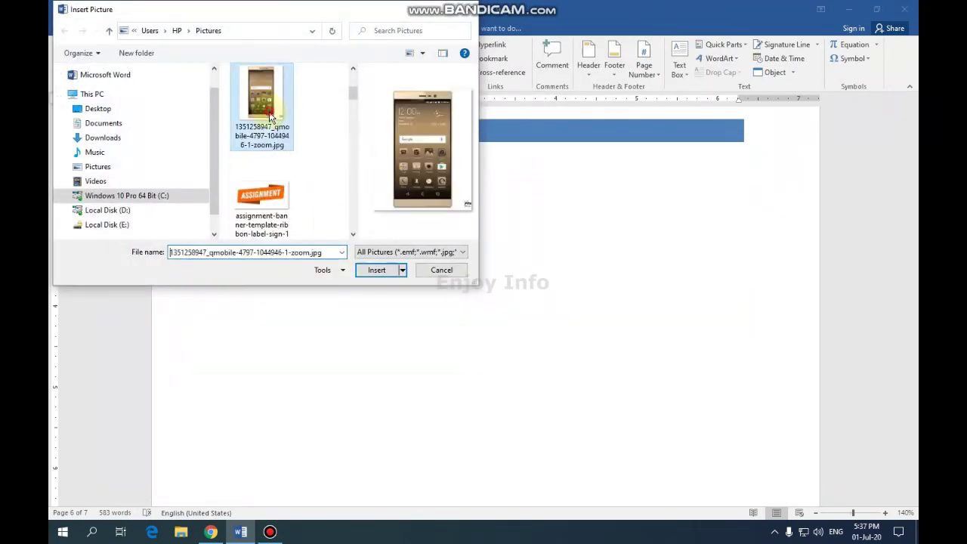
left_click(376, 269)
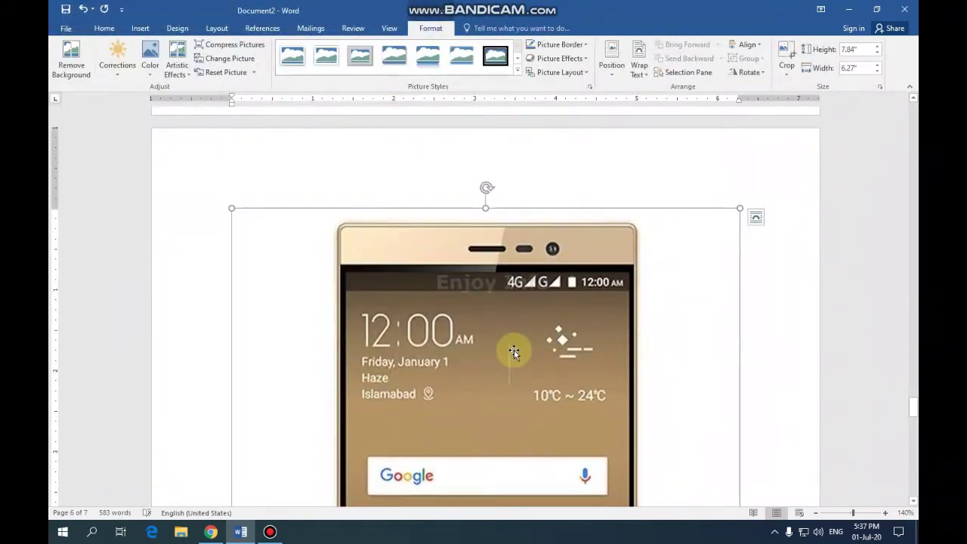
Step: Shrink the phone picture to about 1.11" high by 0.89" wide
scroll(514, 351, "down", 6)
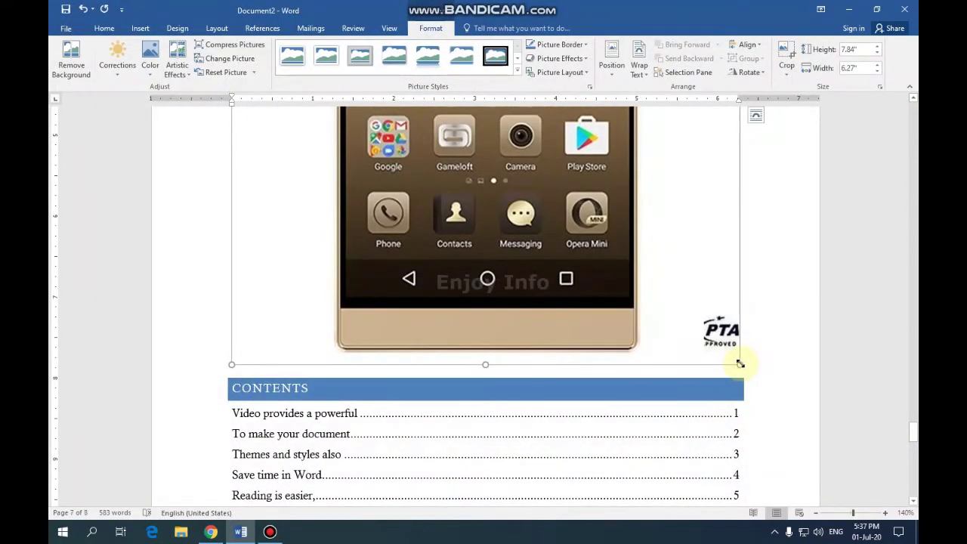
left_click_drag(740, 364, 364, 69)
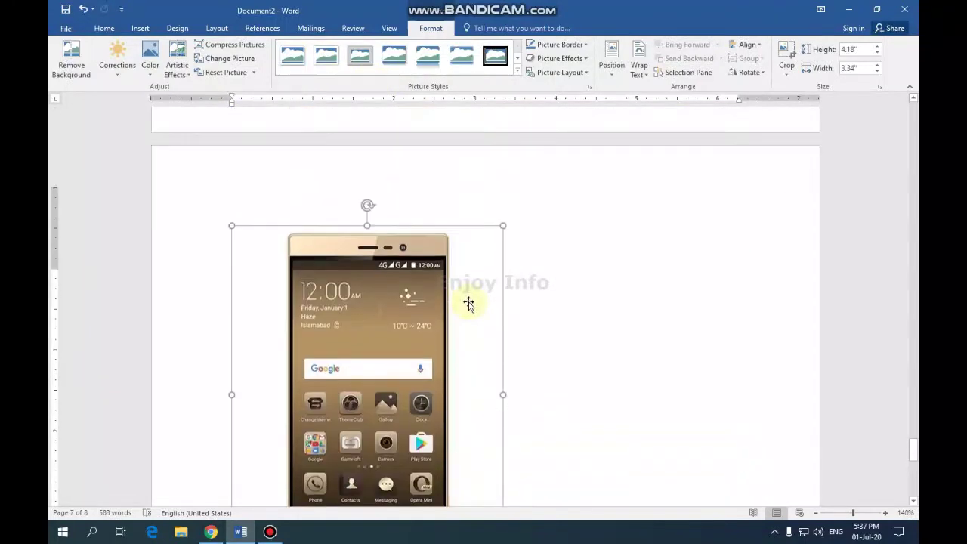
scroll(472, 317, "down", 2)
left_click_drag(503, 405, 305, 112)
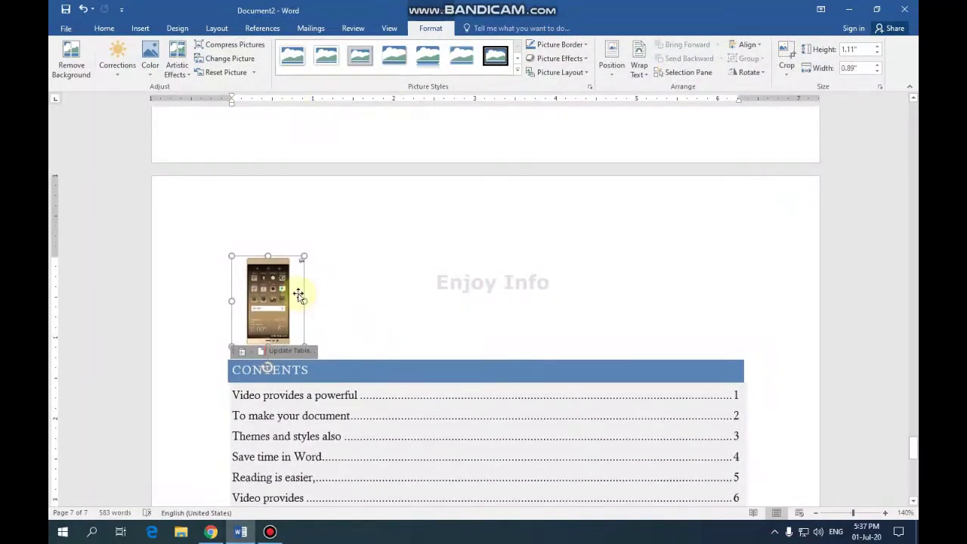
Step: Set the phone picture's text wrapping to Square and move the picture into the empty area below the bibliography
left_click(639, 65)
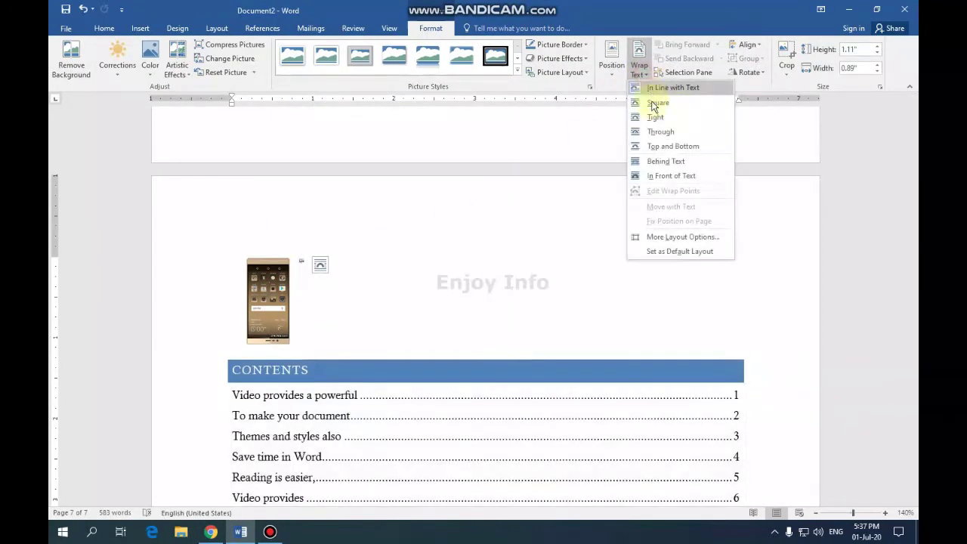
left_click(655, 104)
scroll(341, 230, "up", 3)
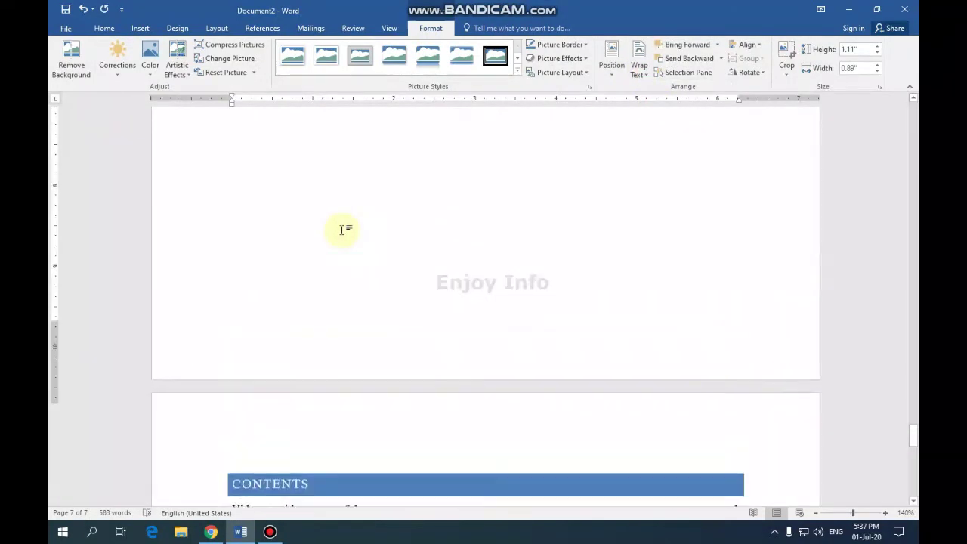
scroll(341, 230, "up", 10)
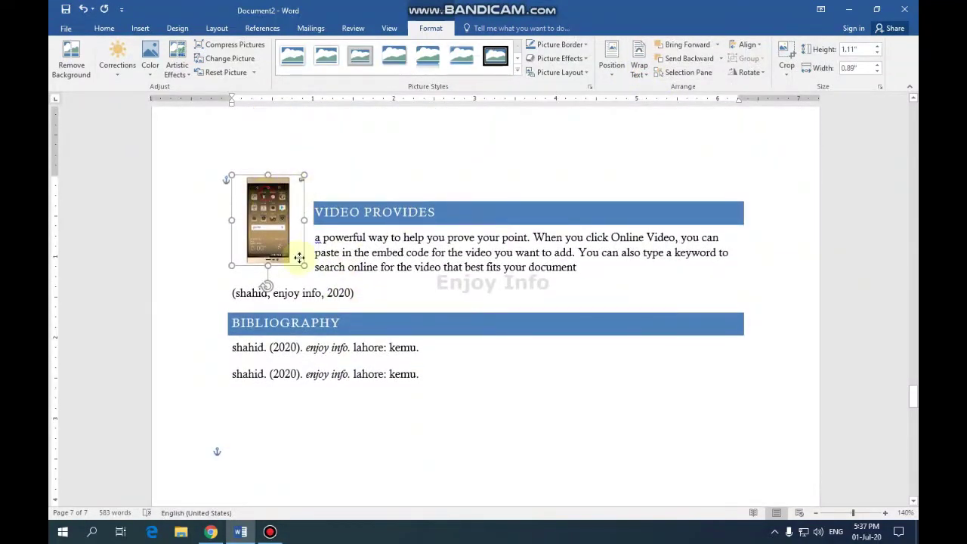
left_click_drag(299, 258, 354, 485)
scroll(406, 360, "down", 3)
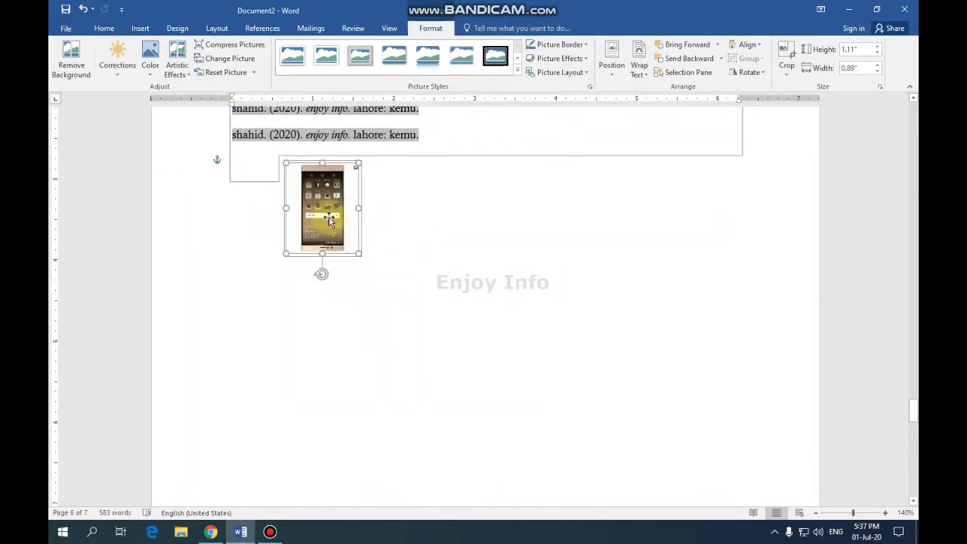
left_click_drag(330, 220, 293, 264)
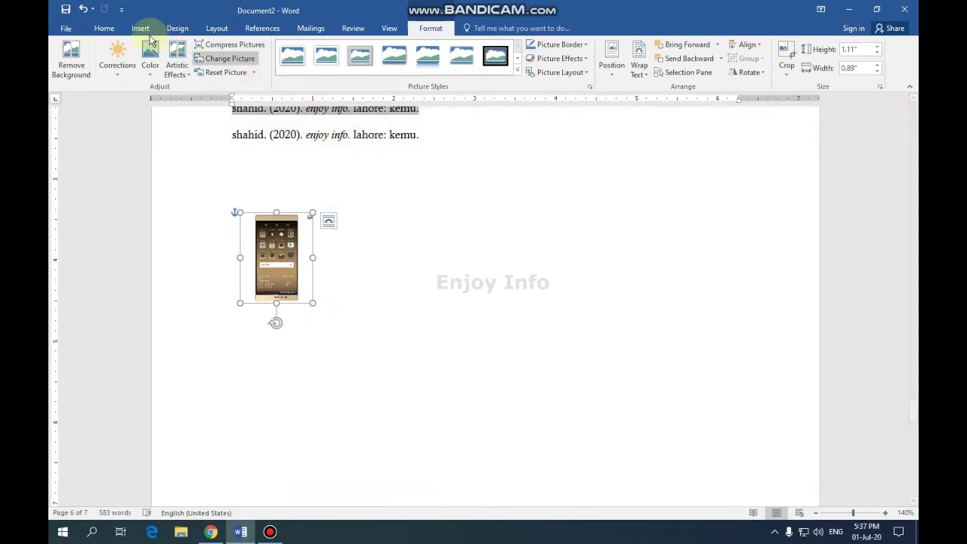
Step: Create the new caption label picture and add the caption "picture 1" below the phone picture
left_click(262, 28)
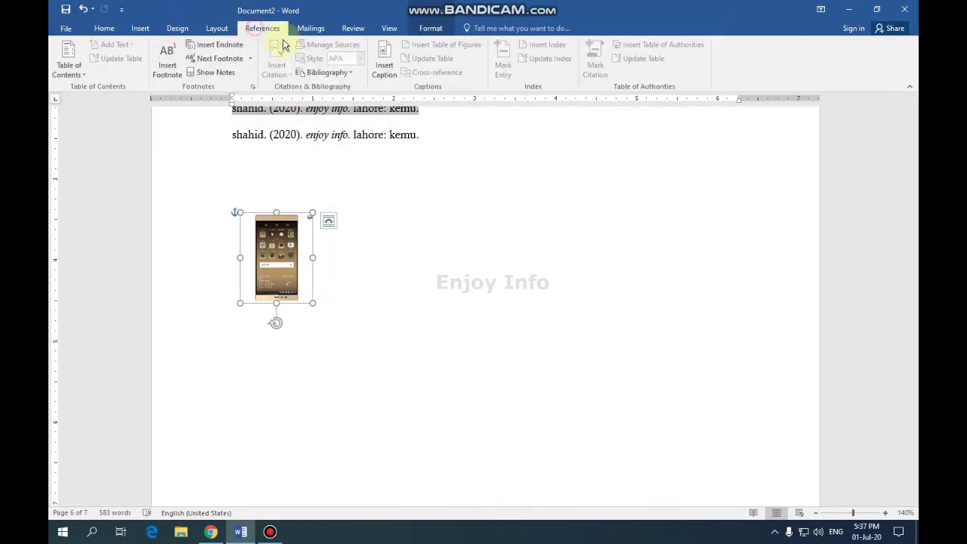
left_click(385, 70)
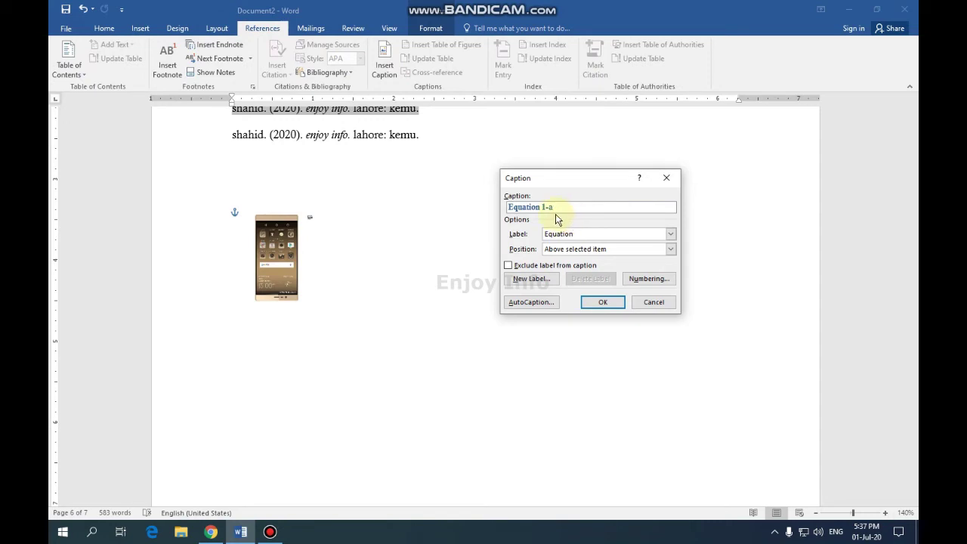
left_click(533, 278)
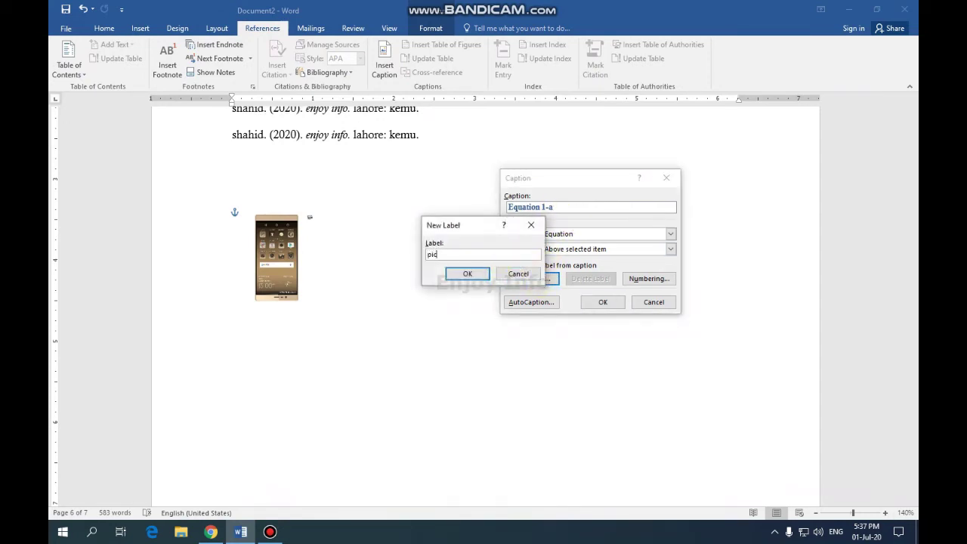
left_click(488, 273)
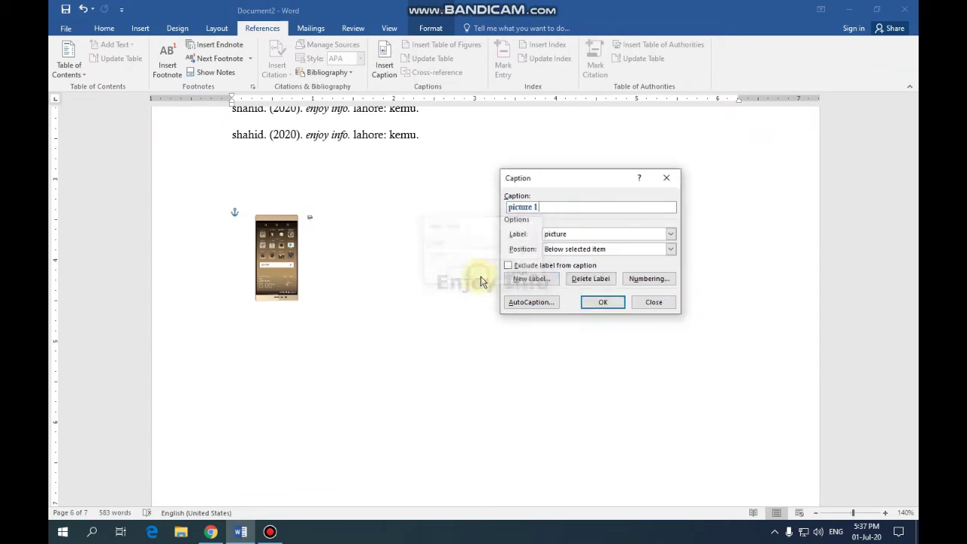
left_click(597, 302)
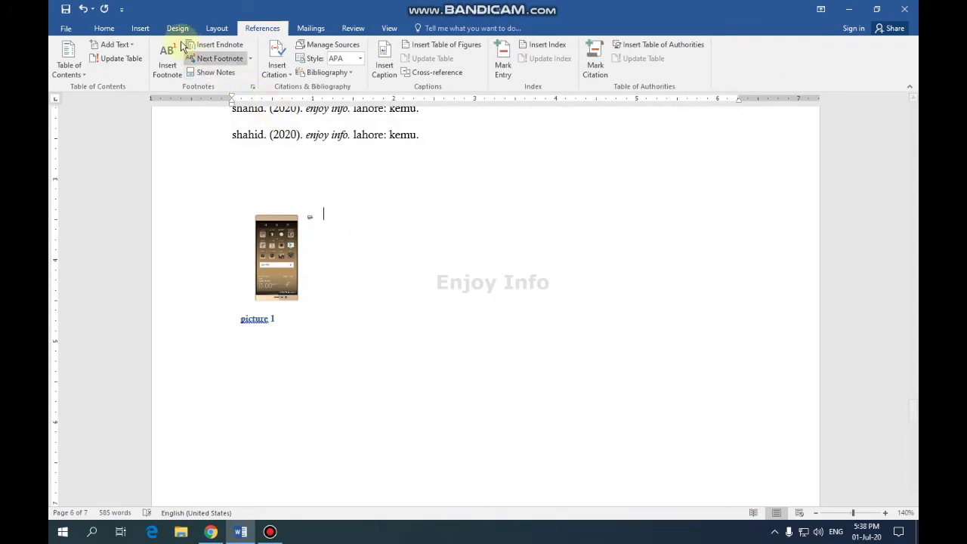
Step: Insert banner-bg.png from the Pictures folder beside the phone picture and resize it to about 1.74" high by 1.98" wide
left_click(139, 28)
left_click(160, 68)
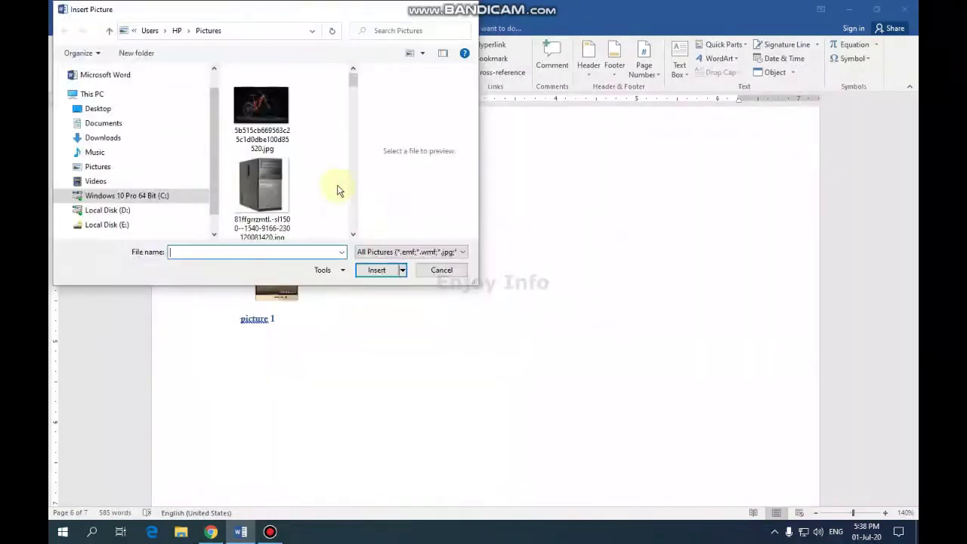
scroll(281, 190, "down", 2)
left_click(269, 197)
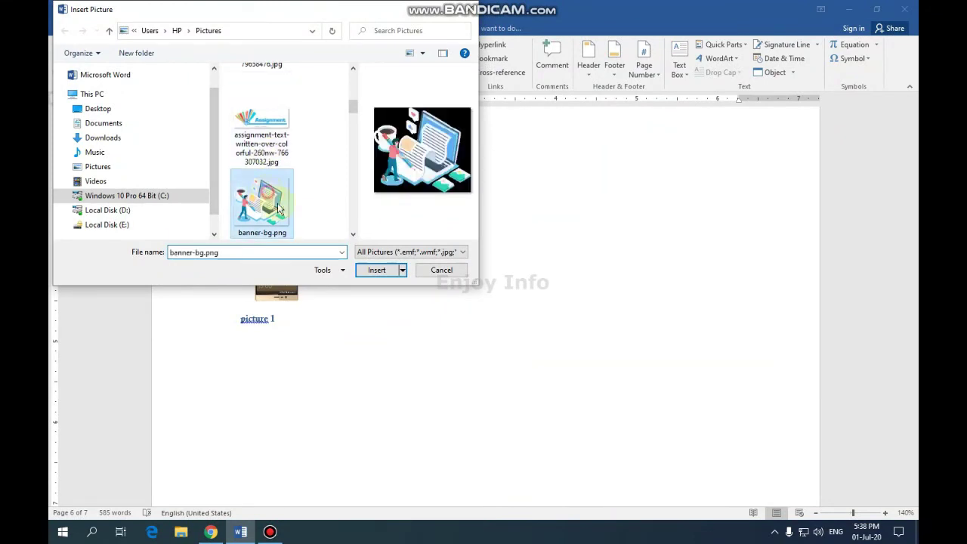
left_click(376, 270)
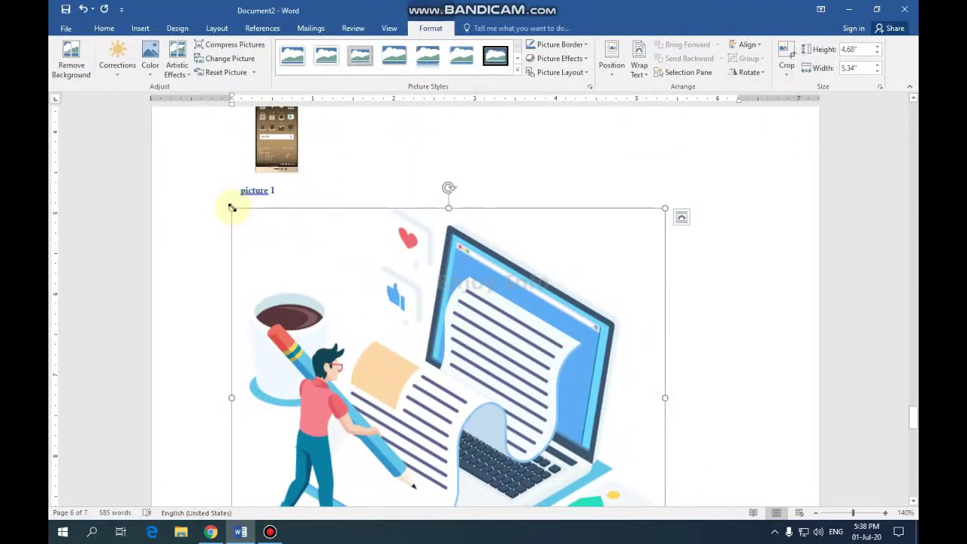
left_click_drag(231, 207, 718, 413)
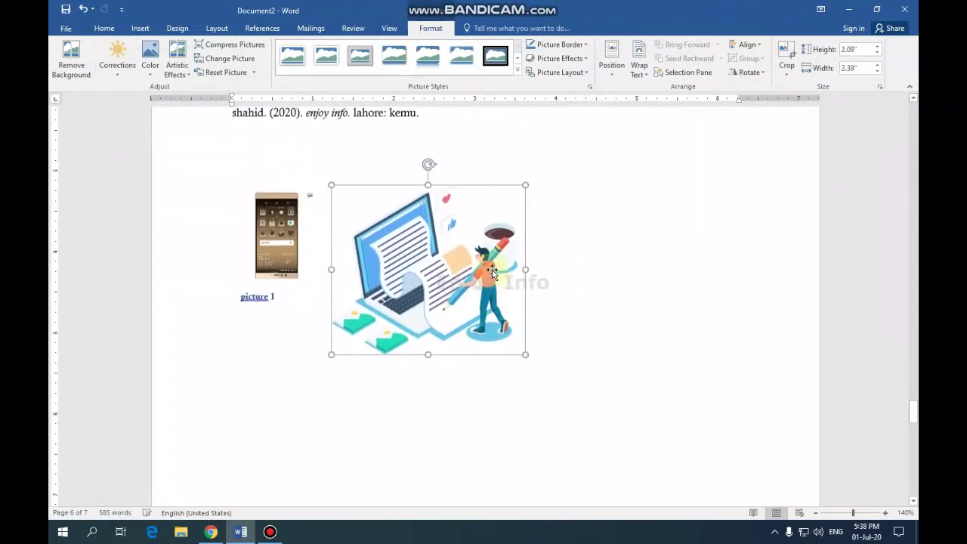
left_click_drag(332, 200, 365, 227)
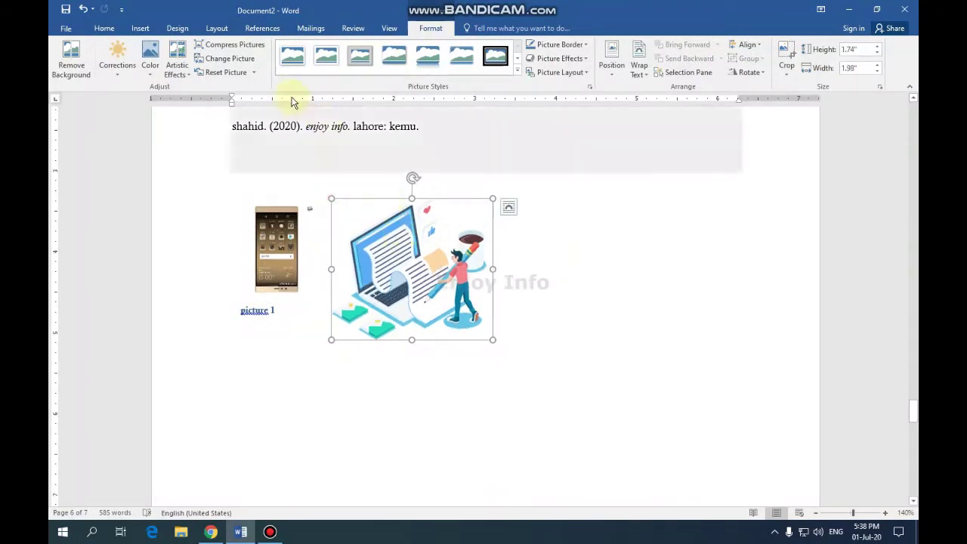
Step: Caption the laptop illustration below with the picture label, using the a, b, c numbering format
left_click(262, 28)
left_click(385, 74)
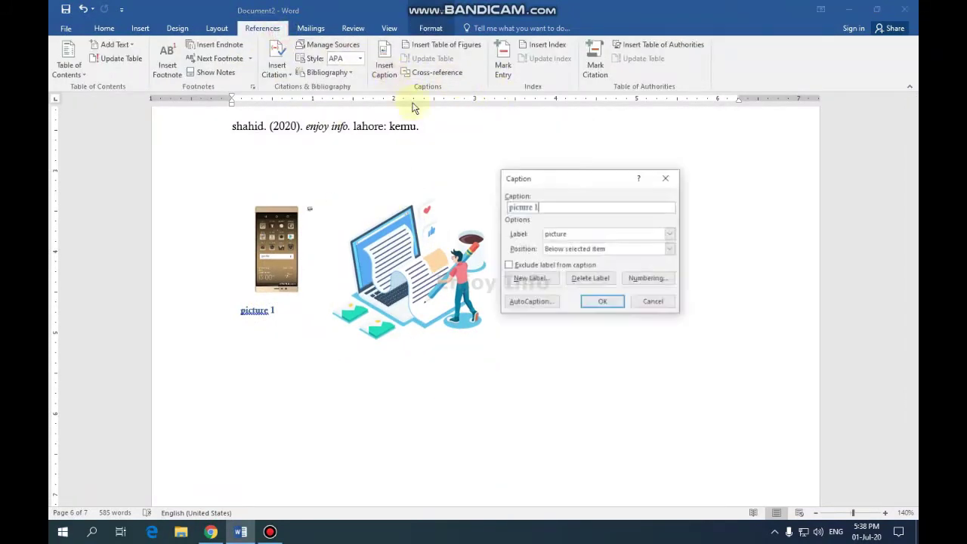
left_click(647, 279)
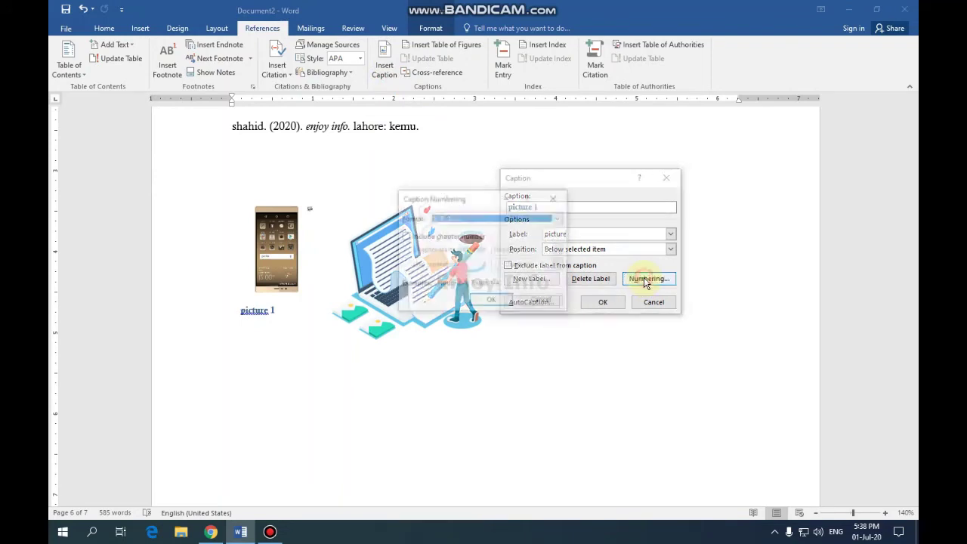
left_click(559, 219)
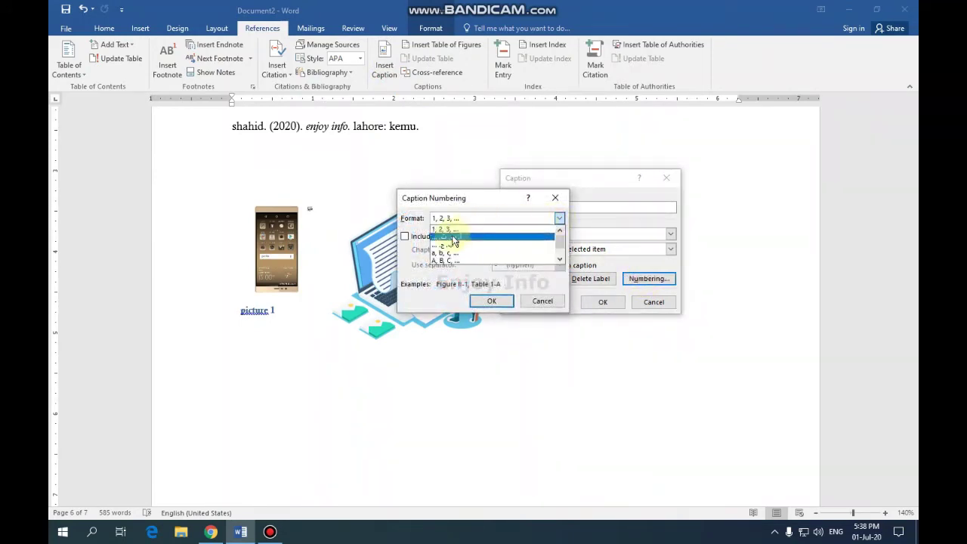
left_click(445, 252)
left_click(490, 302)
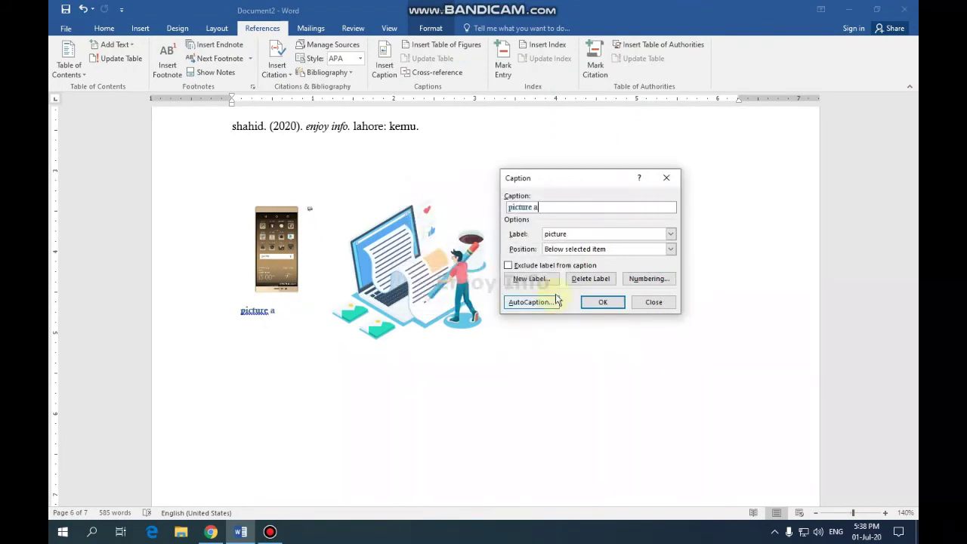
left_click(602, 301)
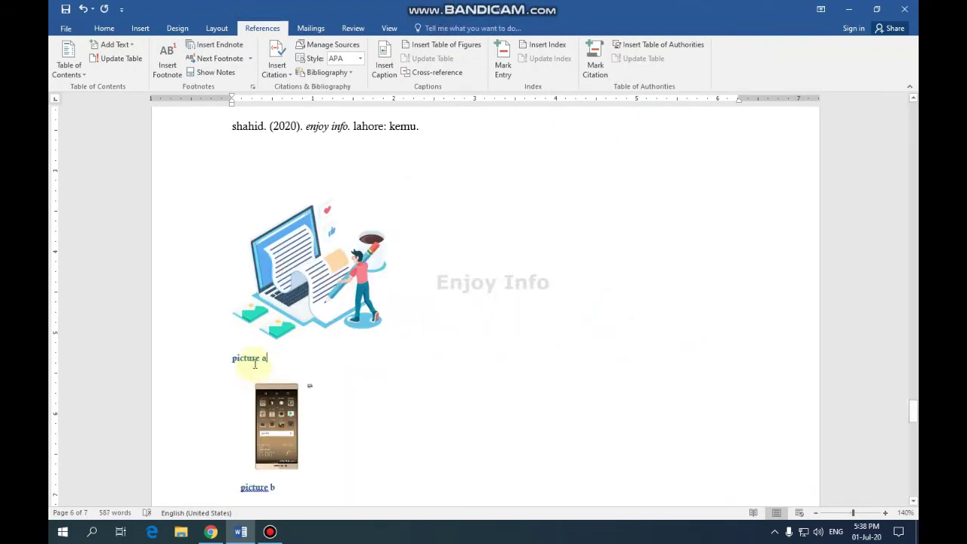
Step: Rearrange the laptop illustration and the phone picture near each other below the bibliography, to the right of their captions
scroll(259, 363, "down", 3)
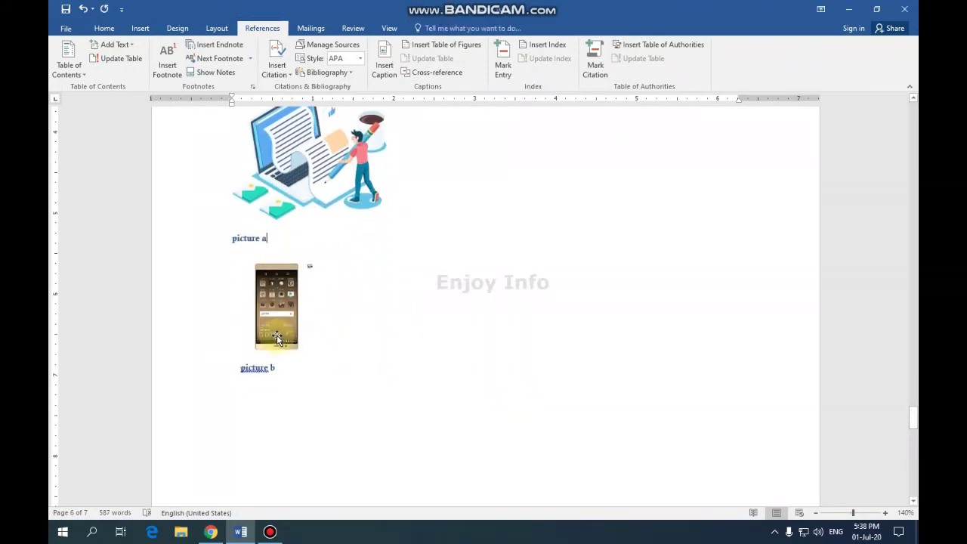
left_click_drag(316, 158, 492, 260)
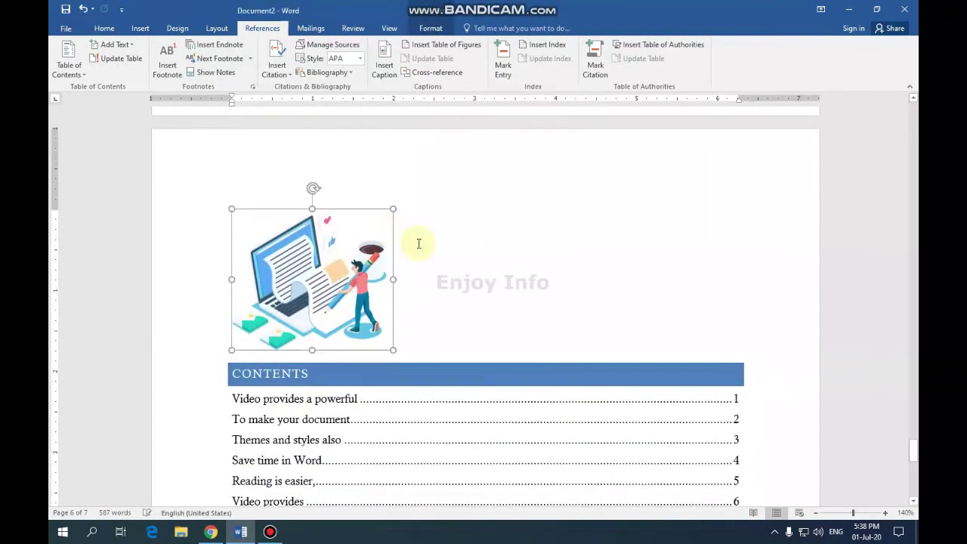
left_click_drag(345, 259, 346, 377)
left_click_drag(268, 340, 346, 288)
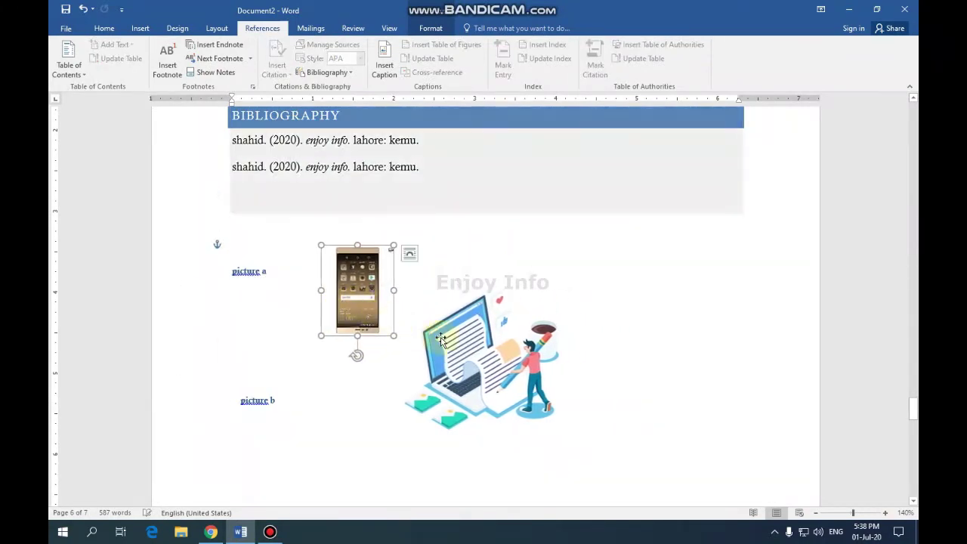
left_click(378, 419)
left_click(456, 361)
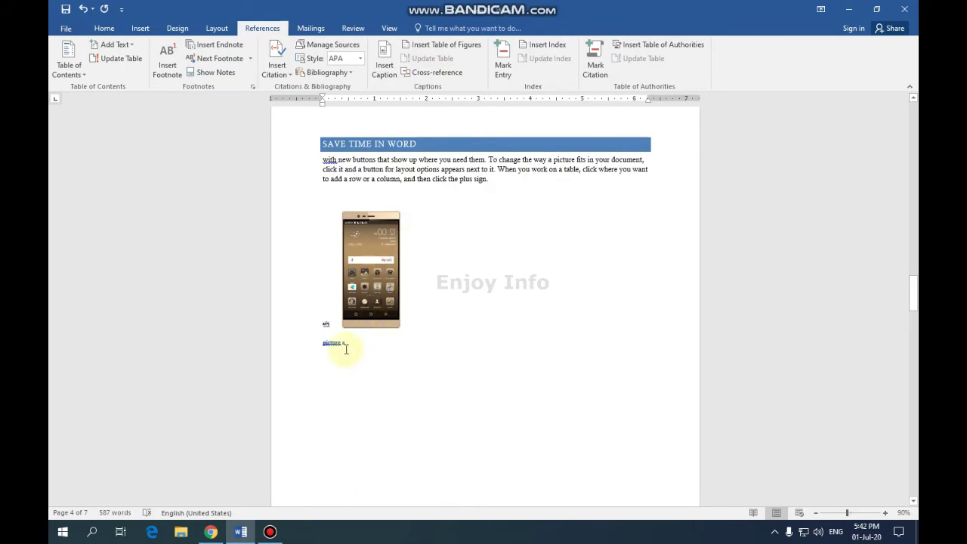
Step: Insert a table of figures for the picture caption label below the "picture a" caption in the Save Time in Word section
scroll(355, 341, "down", 10)
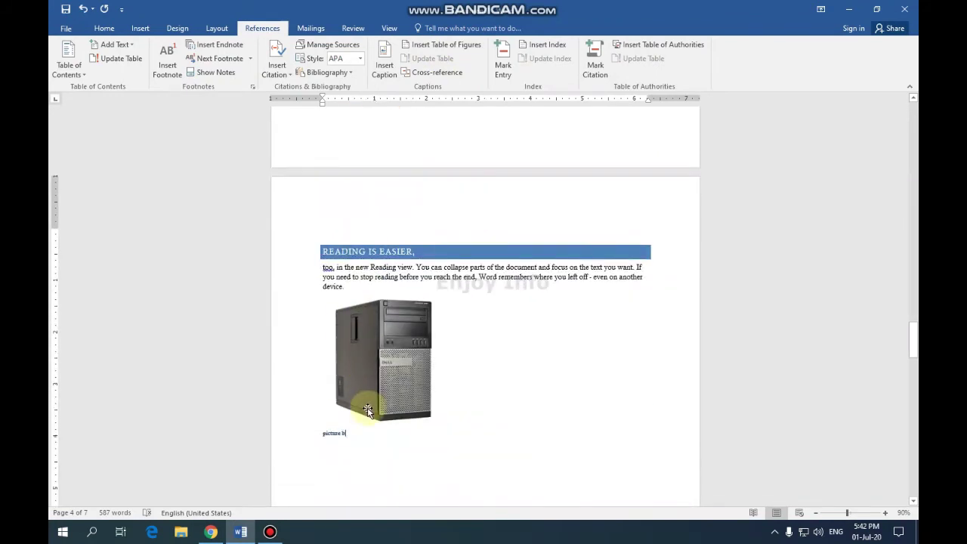
scroll(377, 408, "up", 10)
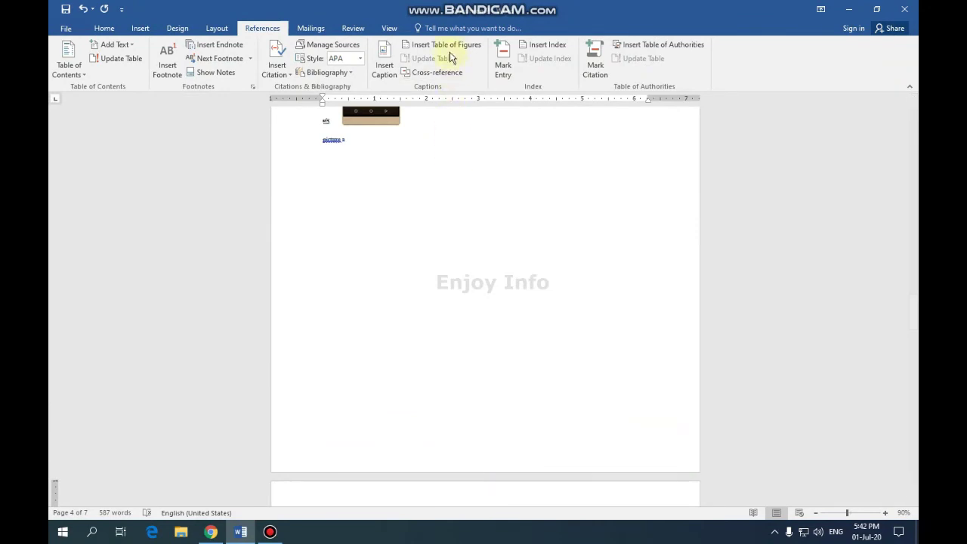
left_click(341, 201)
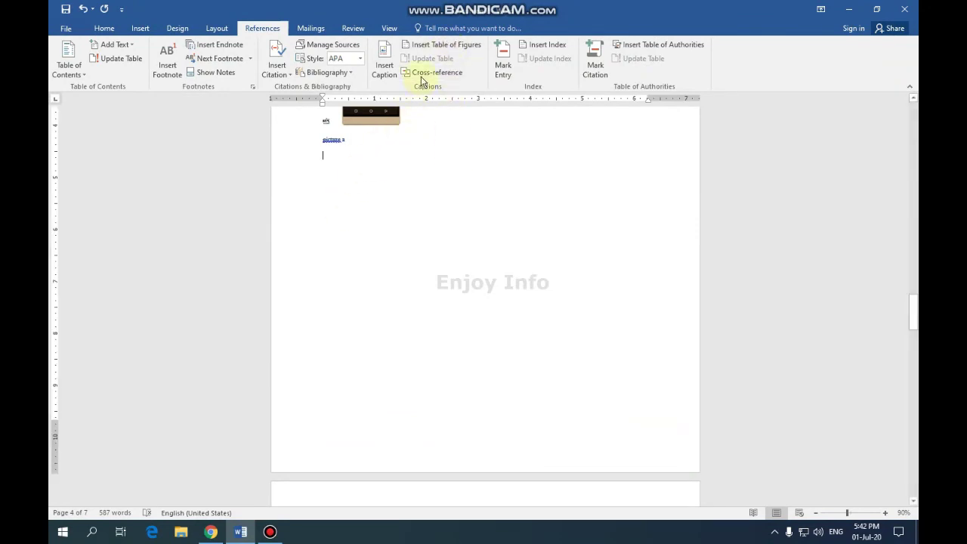
left_click(436, 47)
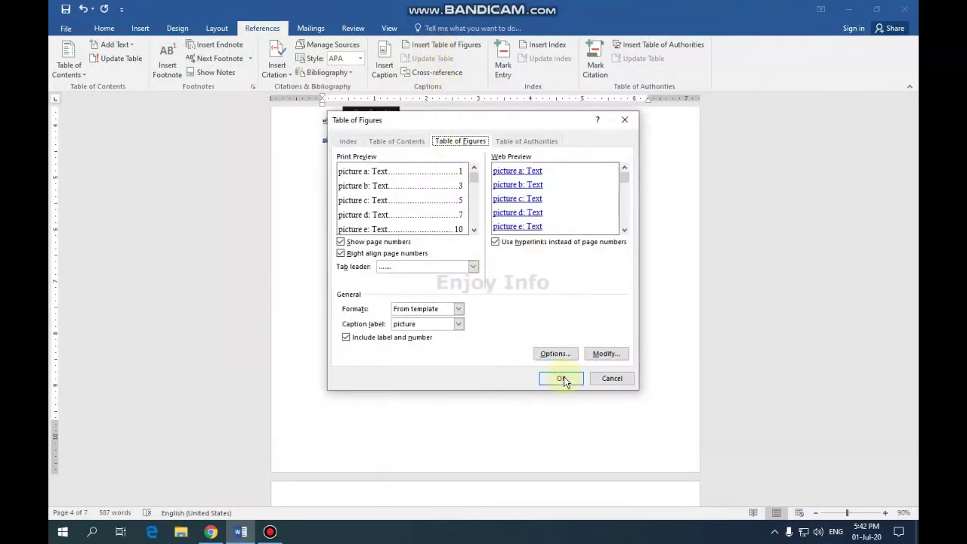
left_click(562, 378)
scroll(336, 173, "up", 1)
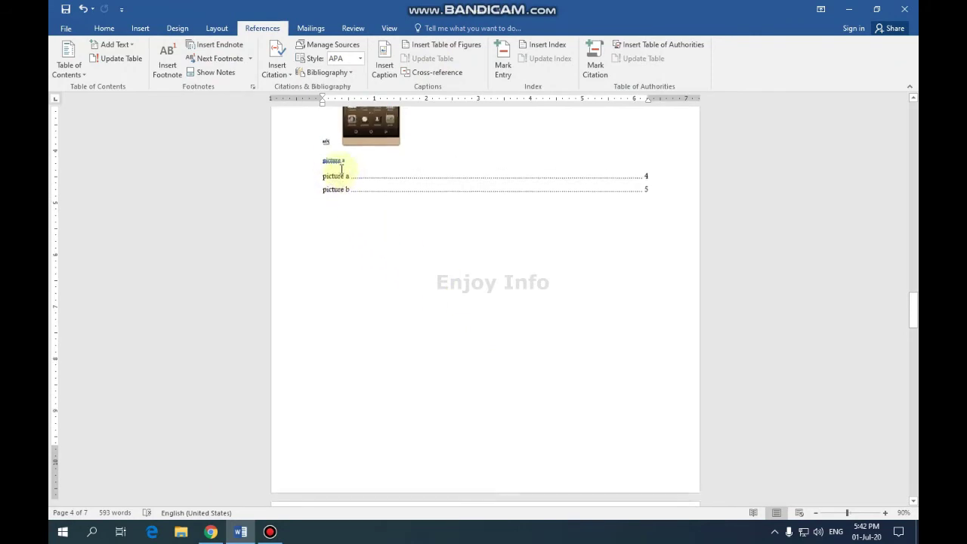
Step: Place the cursor in the empty area below the bibliography on the Video Provides page
scroll(415, 277, "down", 10)
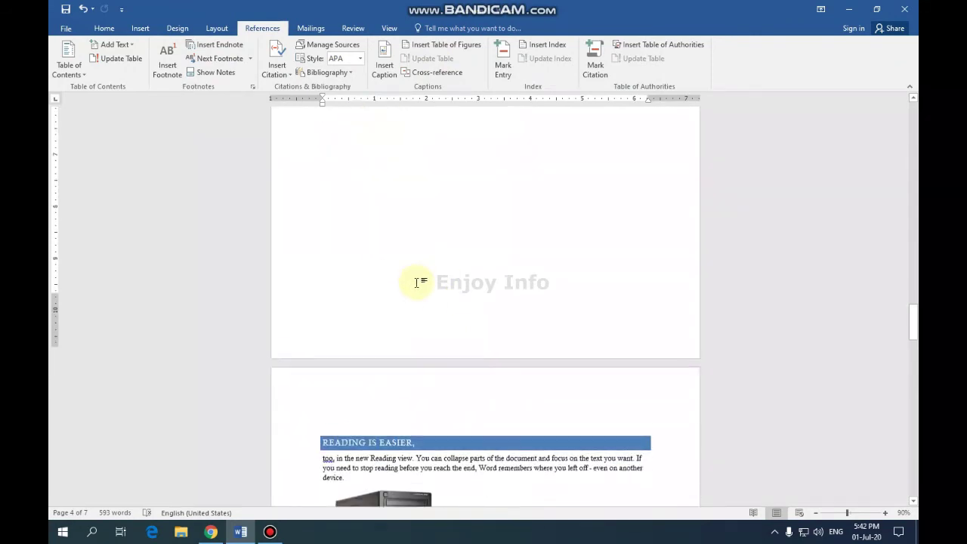
scroll(401, 357, "up", 5)
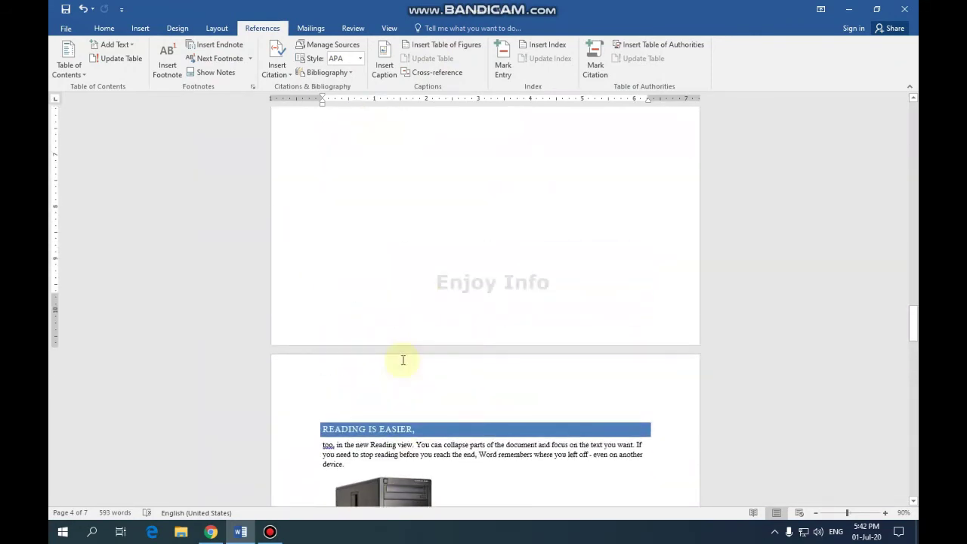
scroll(453, 125, "up", 3)
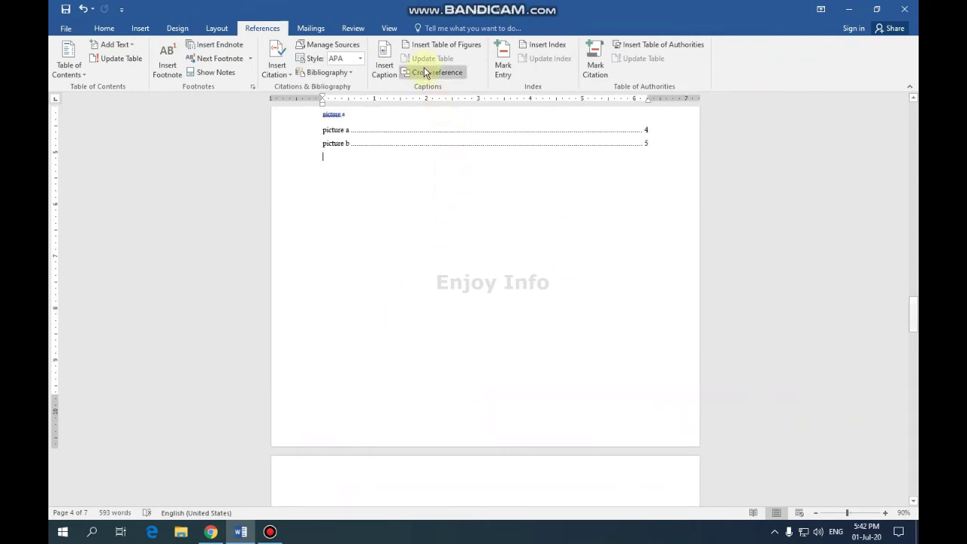
scroll(446, 196, "down", 15)
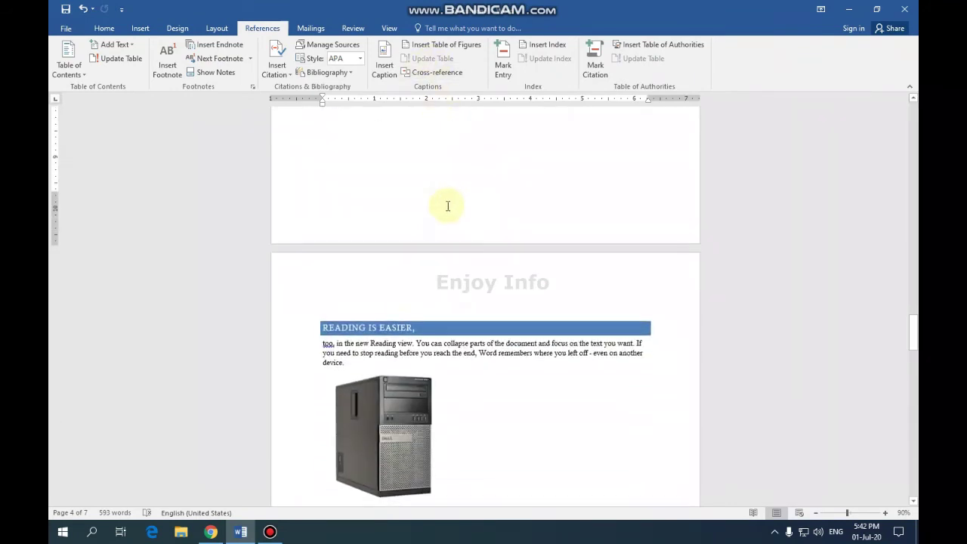
scroll(447, 219, "down", 5)
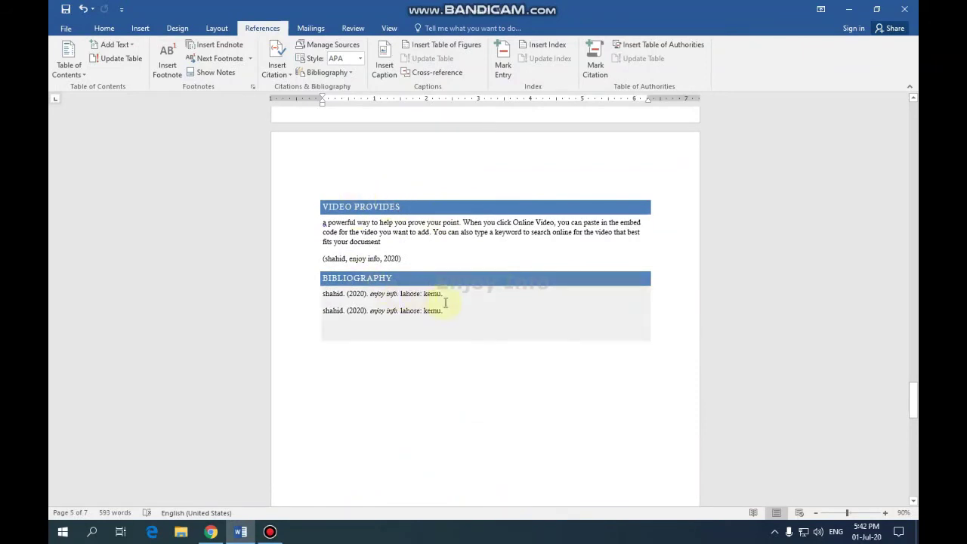
left_click(373, 362)
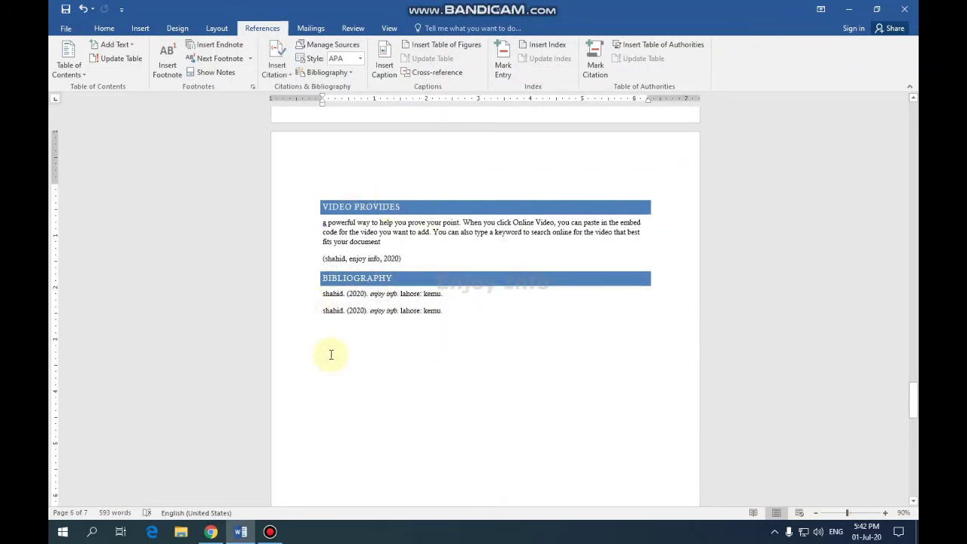
Step: Insert the picture download (1).jpg from the Pictures folder in the empty area below the bibliography
left_click(140, 28)
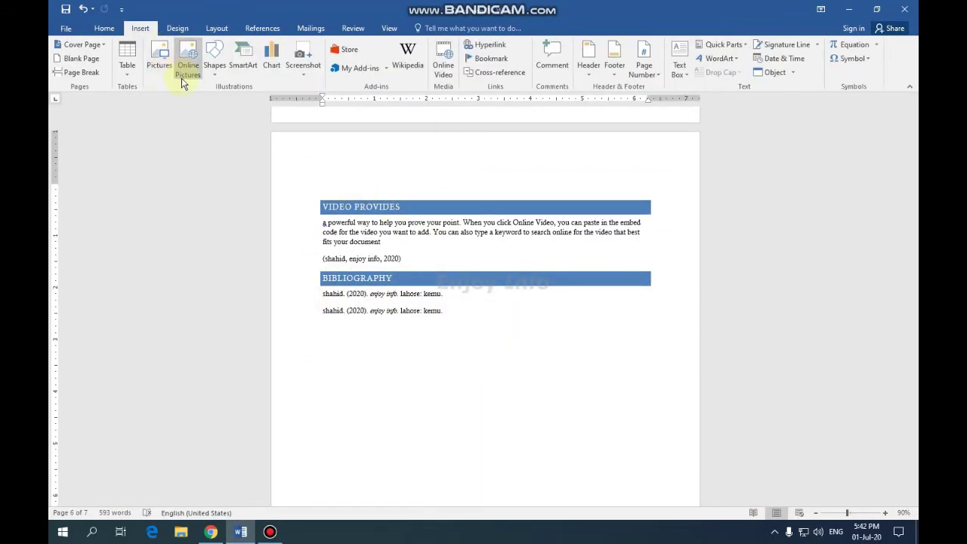
left_click(159, 56)
scroll(319, 216, "down", 2)
left_click(279, 213)
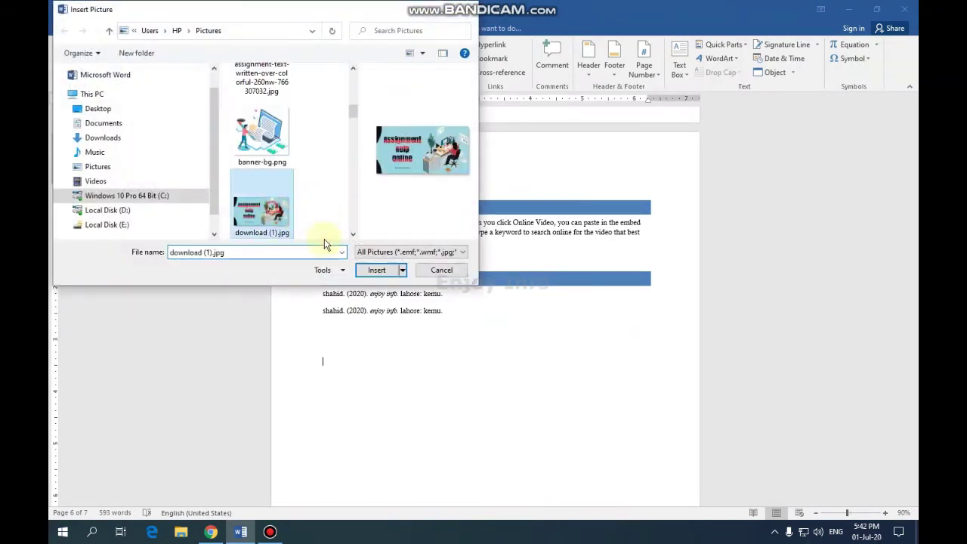
left_click(376, 270)
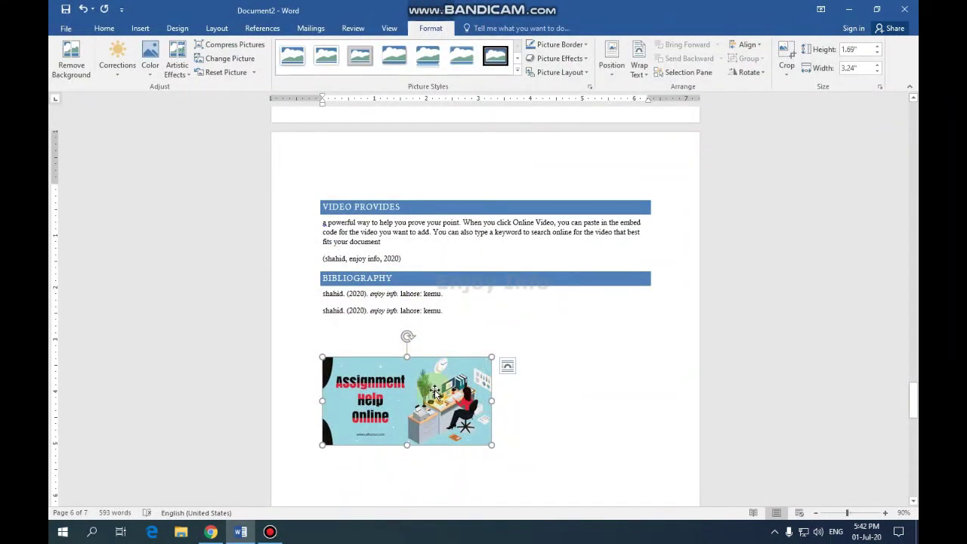
Step: Caption the Assignment Help Online picture with the picture label, positioned below the selected item
left_click(262, 28)
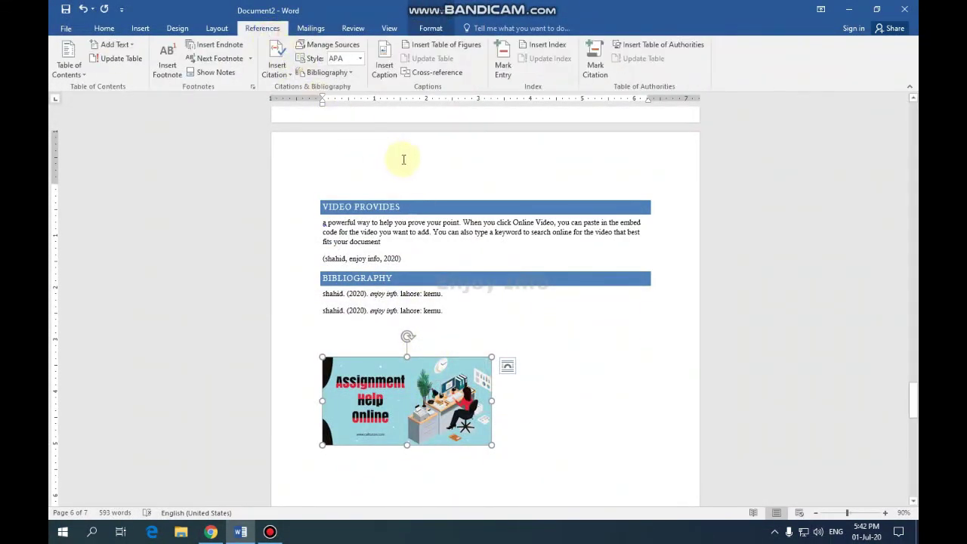
left_click(383, 69)
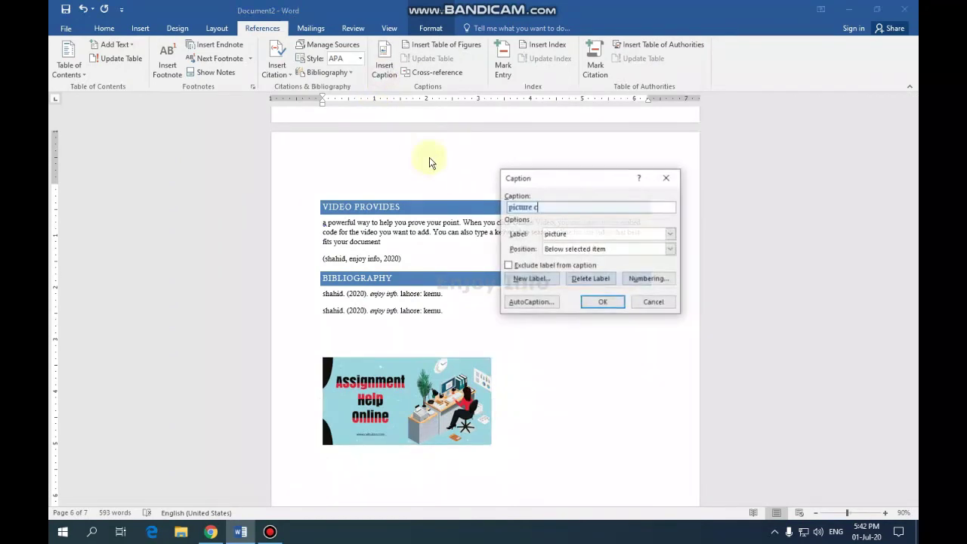
left_click(599, 300)
Step: Update the entire table of figures below the "picture a" caption to include the new caption
scroll(435, 337, "up", 15)
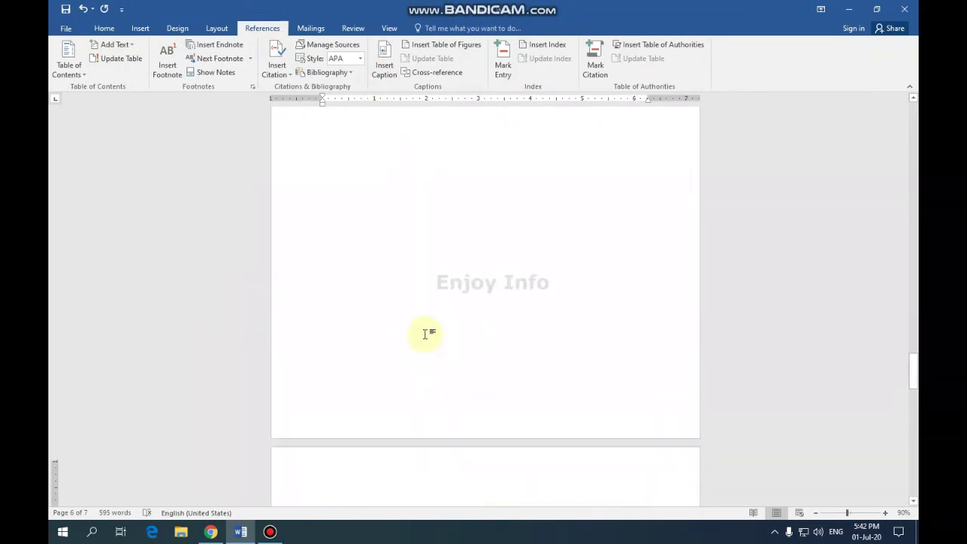
scroll(424, 331, "up", 10)
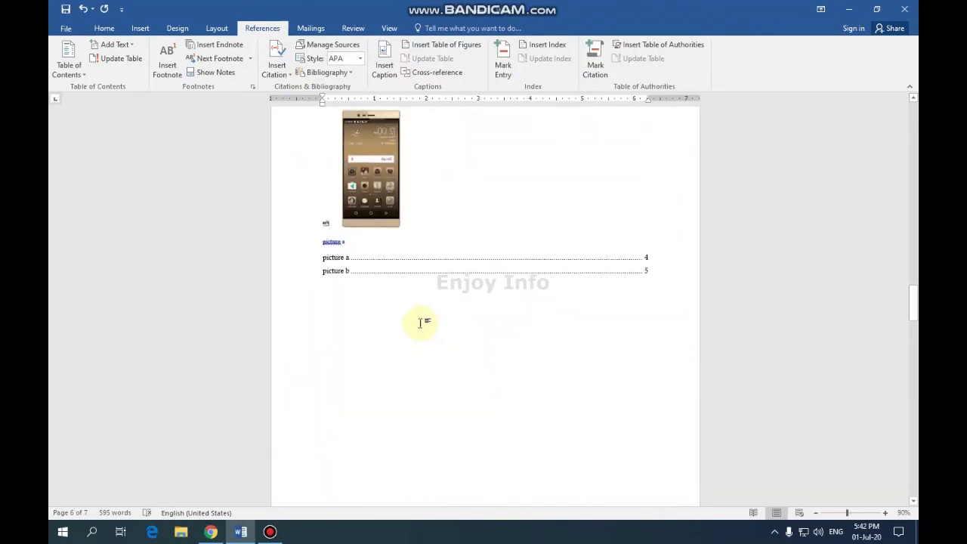
left_click(349, 296)
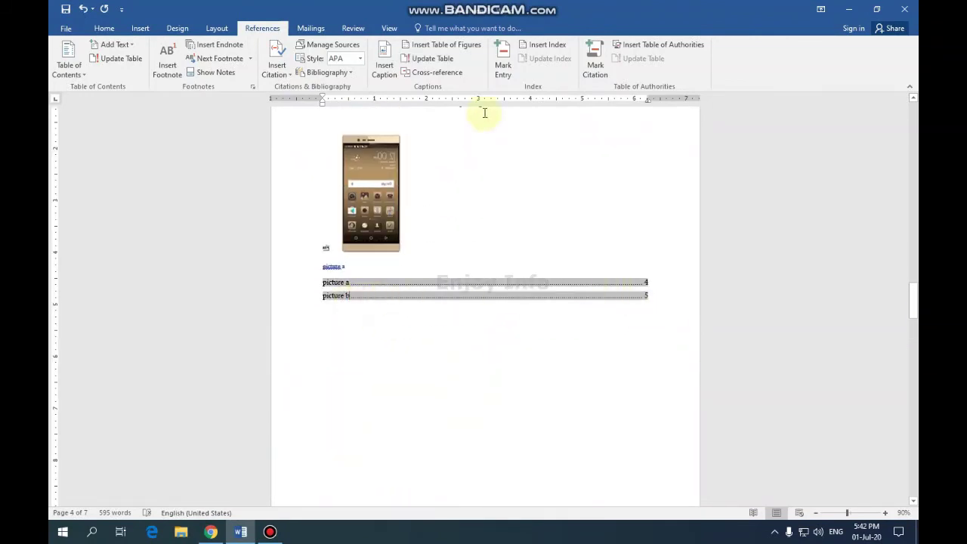
left_click(438, 60)
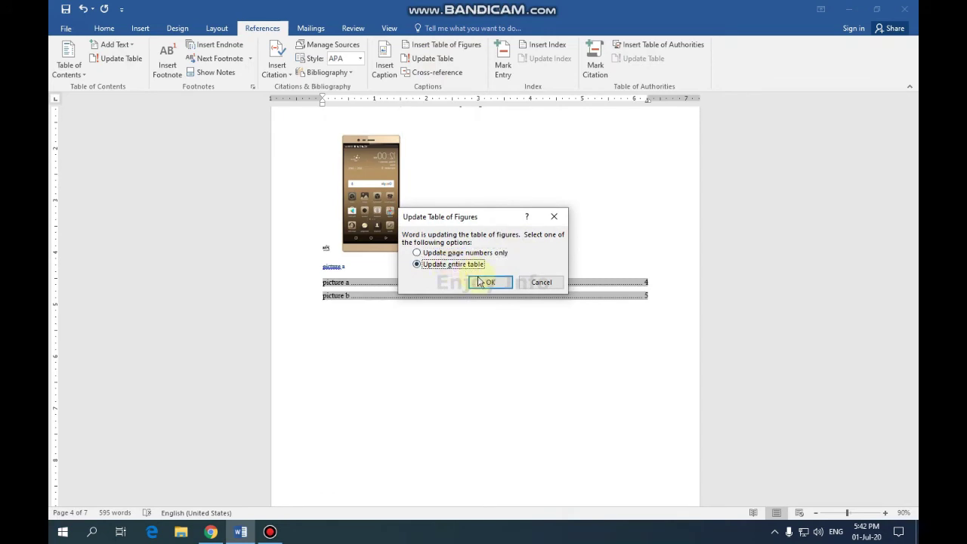
left_click(489, 282)
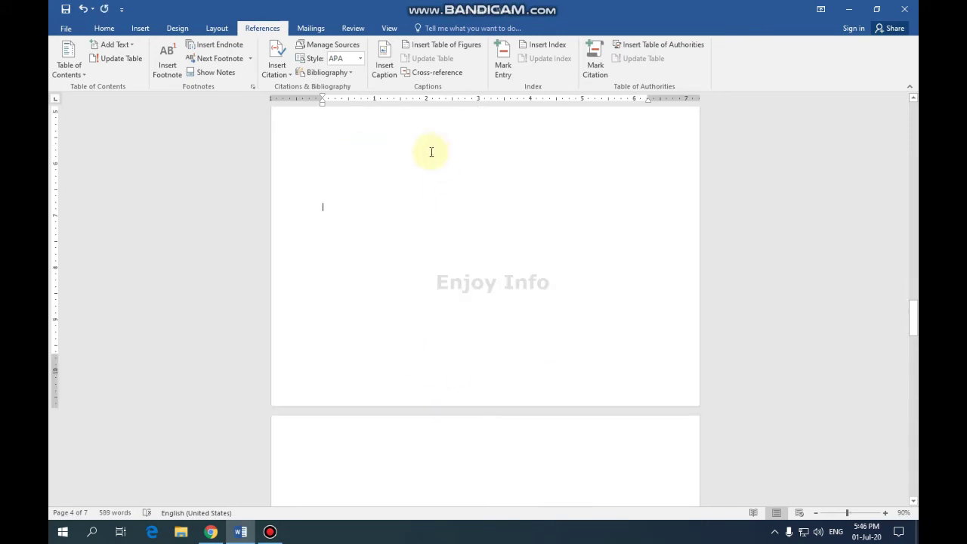
Step: Insert hyperlinked cross-references to the entire captions picture a, picture b and picture c in the empty area below the table of figures
left_click(438, 72)
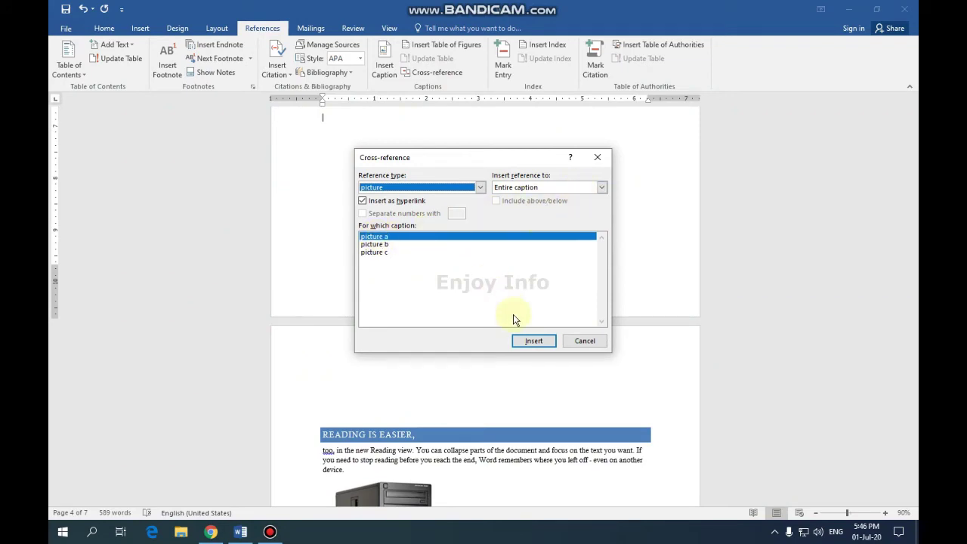
left_click(531, 340)
left_click(380, 246)
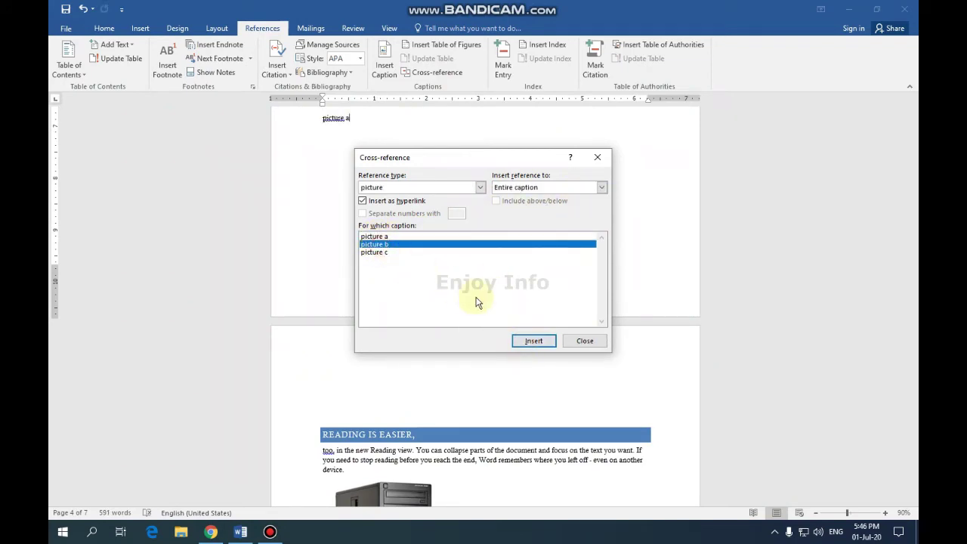
left_click(533, 341)
left_click(376, 253)
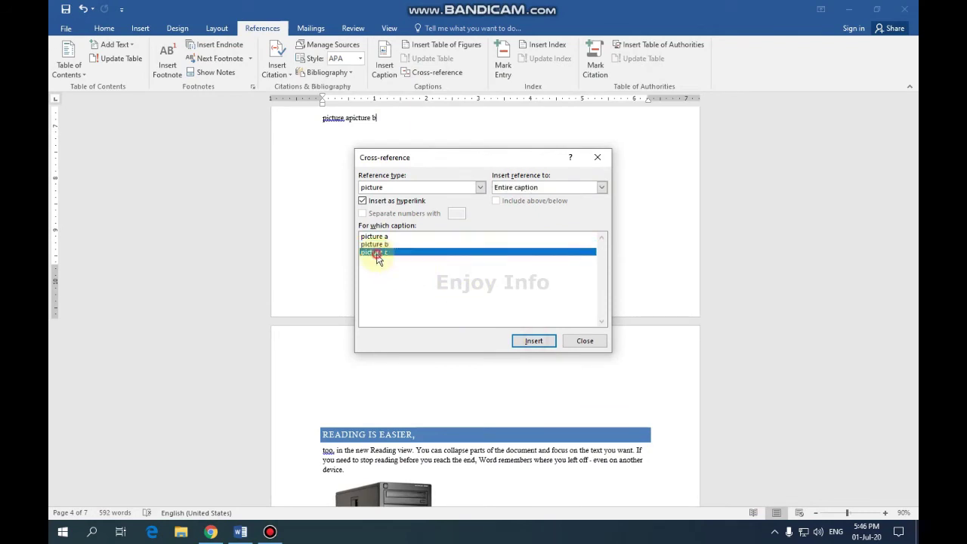
left_click(533, 340)
left_click(583, 340)
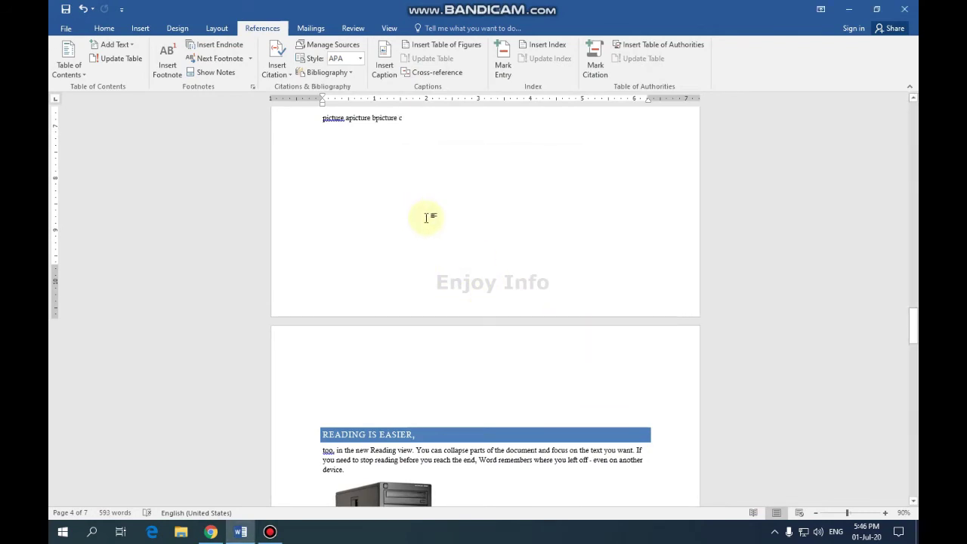
Step: Follow the picture a, picture b and picture c cross-references to check where each link leads
scroll(345, 187, "up", 1)
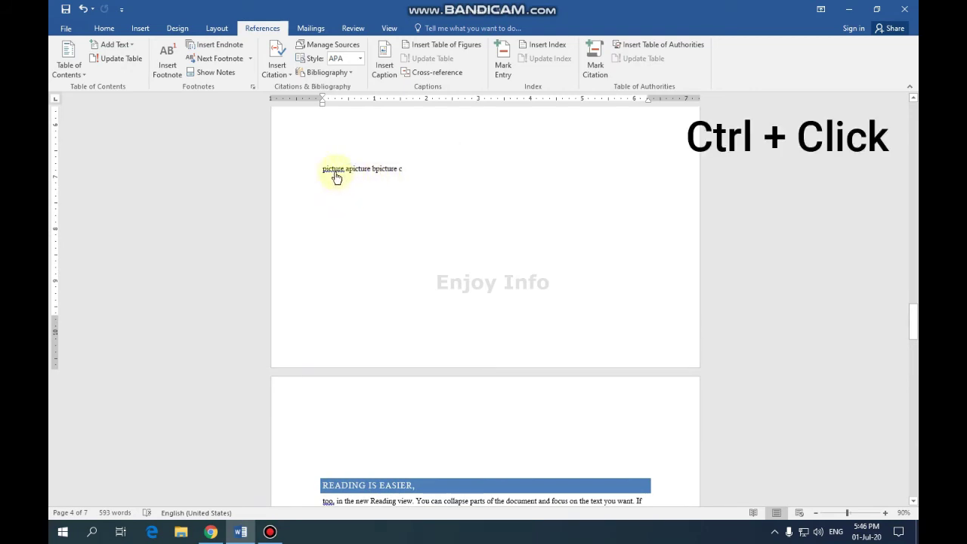
left_click(338, 175, "ctrl")
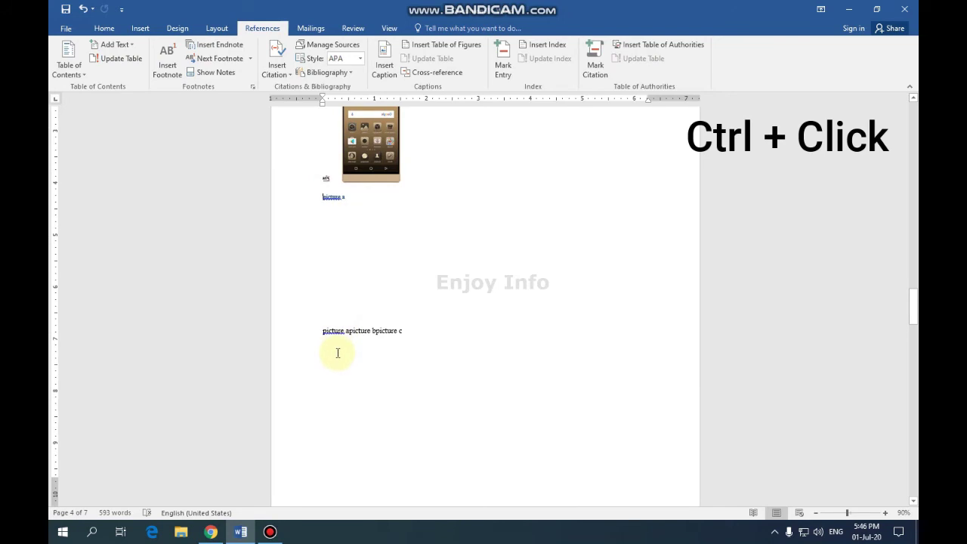
left_click(356, 332, "ctrl")
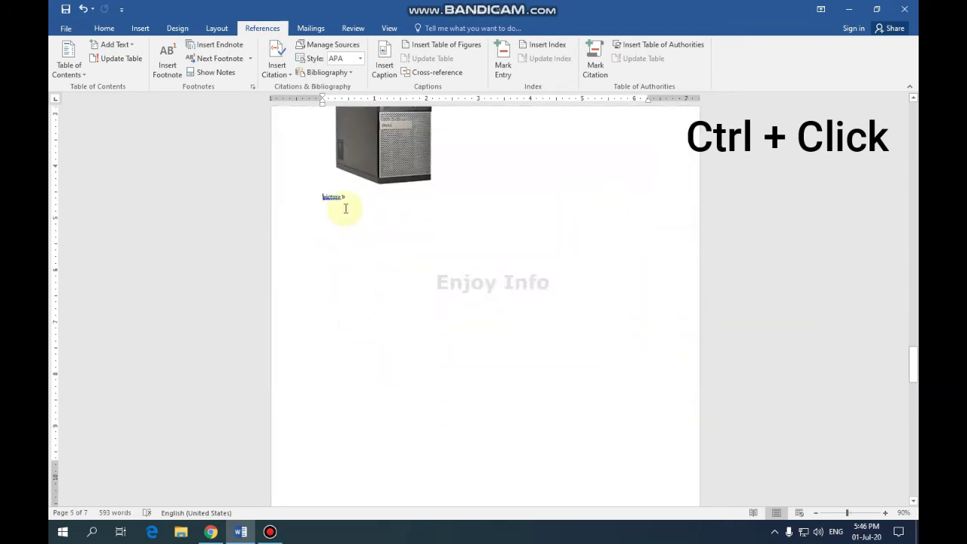
scroll(362, 219, "up", 10)
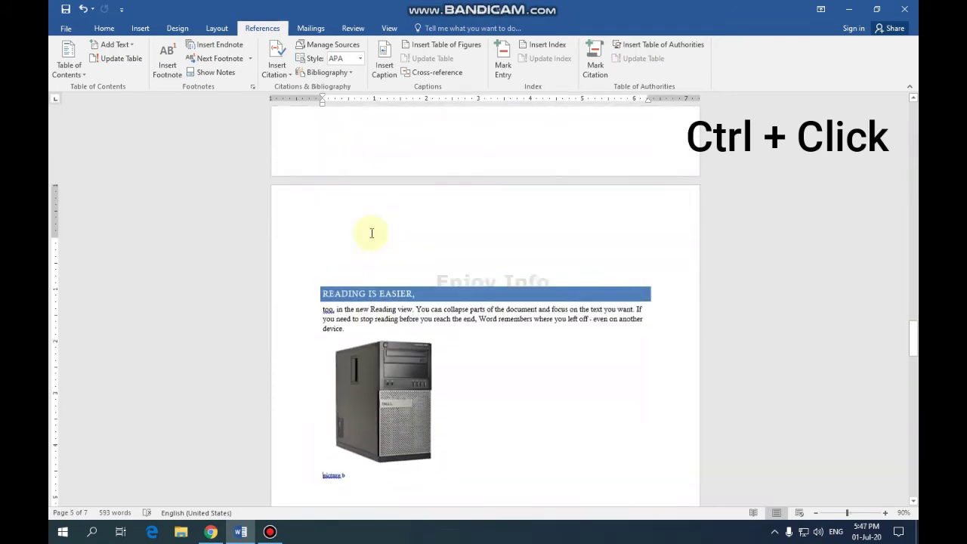
left_click(389, 215, "ctrl")
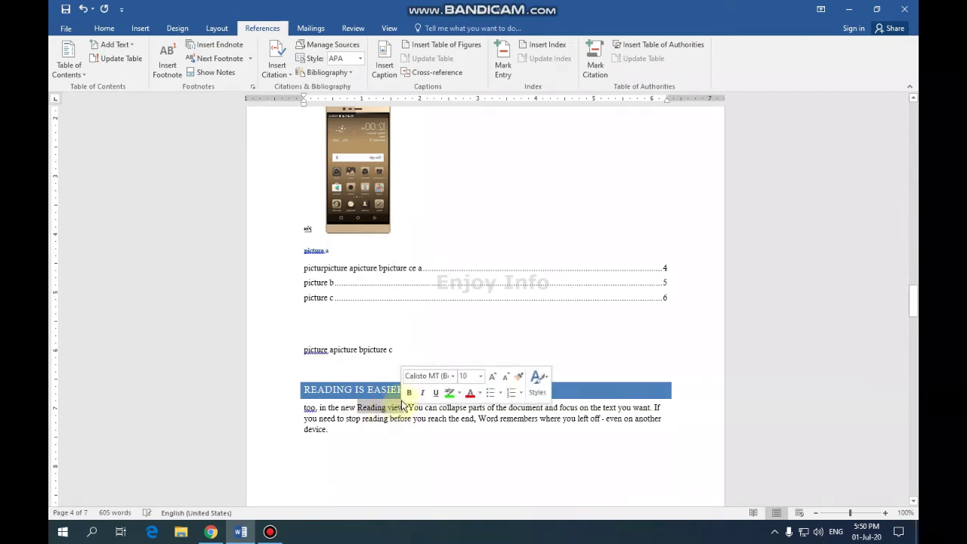
Step: Mark "Reading view" in the Reading Is Easier paragraph as an index entry for the current page
left_click(502, 68)
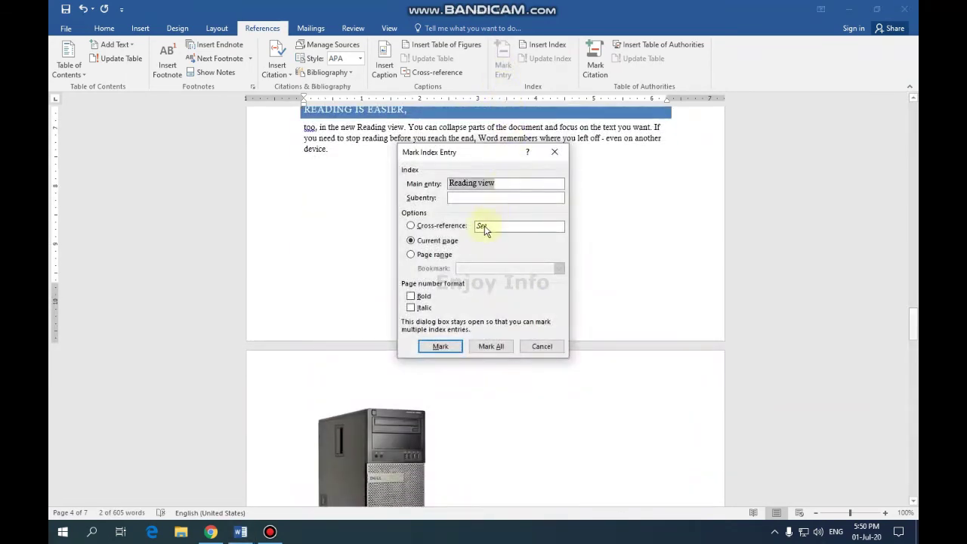
left_click(442, 348)
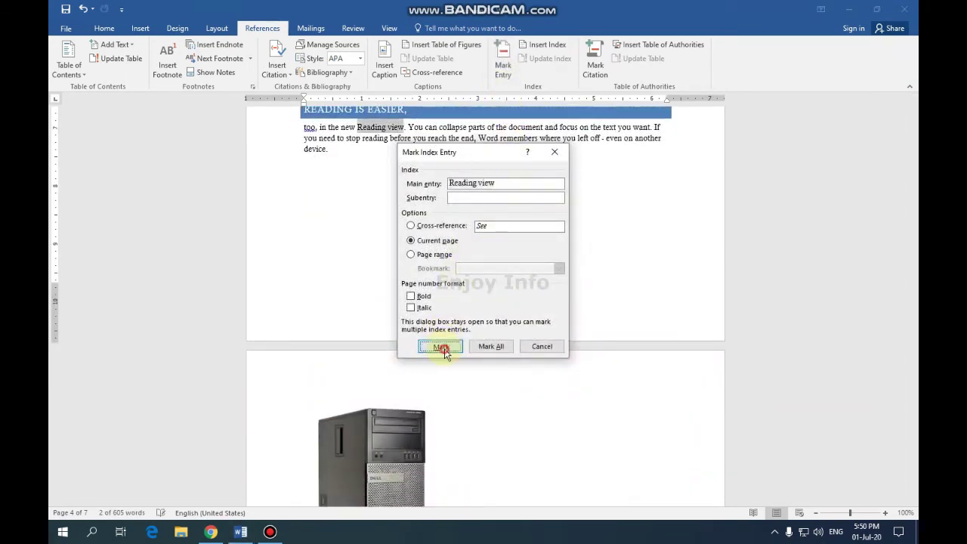
left_click(541, 347)
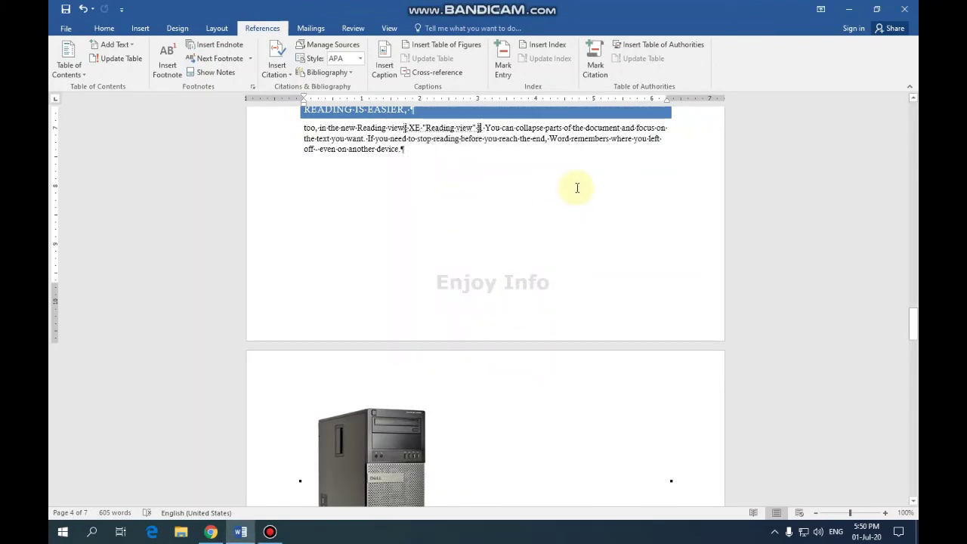
Step: Mark "type a keyword to" in the Video Provides paragraph as an index entry for the current page
scroll(589, 198, "down", 3)
scroll(599, 209, "up", 3)
scroll(576, 219, "down", 5)
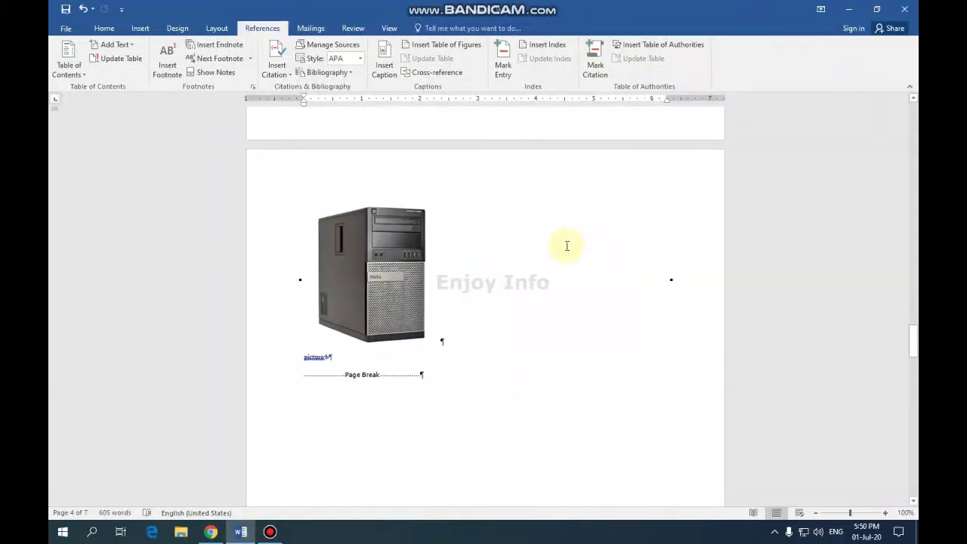
scroll(566, 245, "down", 12)
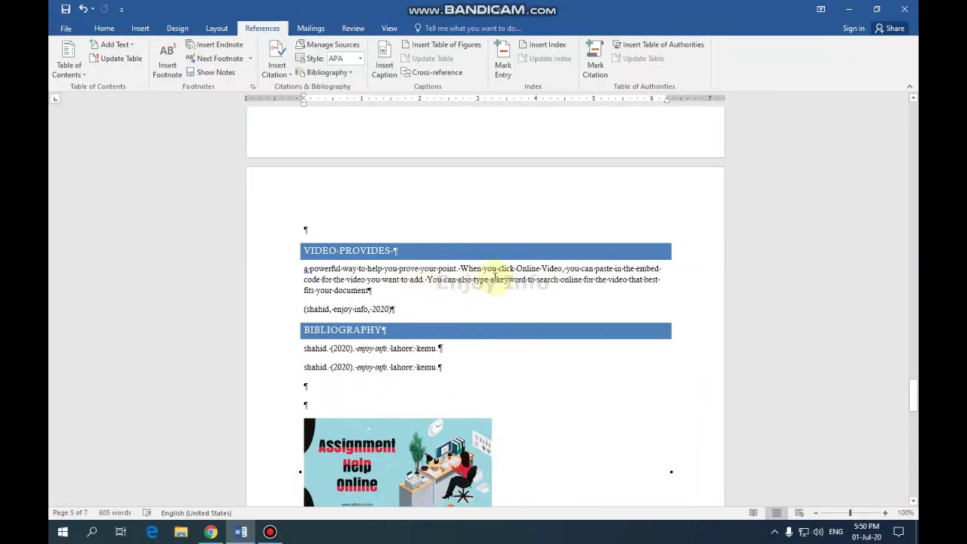
left_click_drag(474, 279, 535, 279)
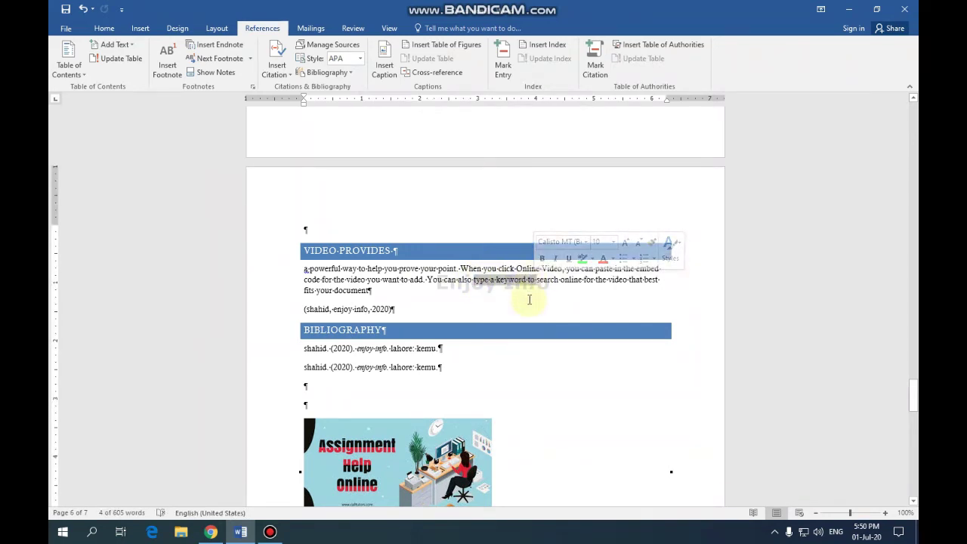
left_click(502, 64)
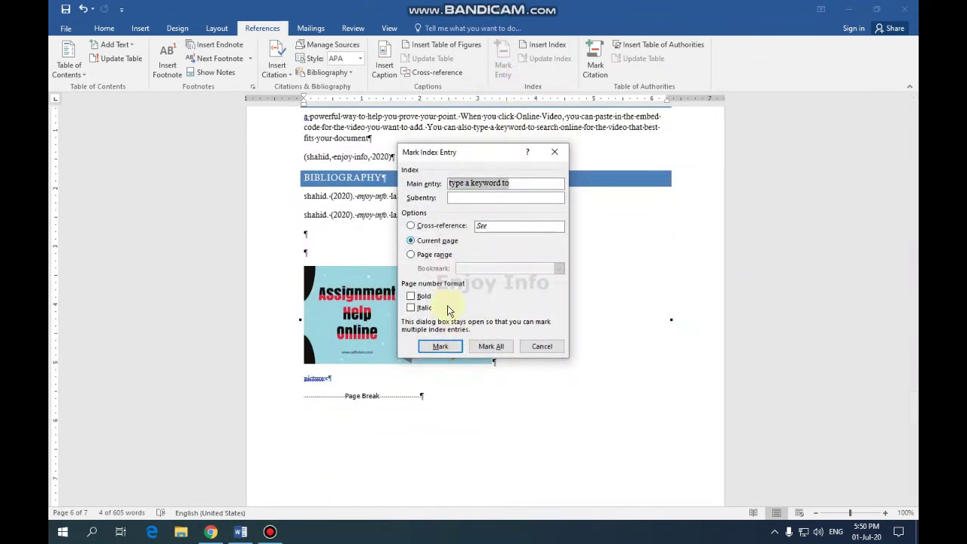
left_click(441, 346)
left_click(542, 346)
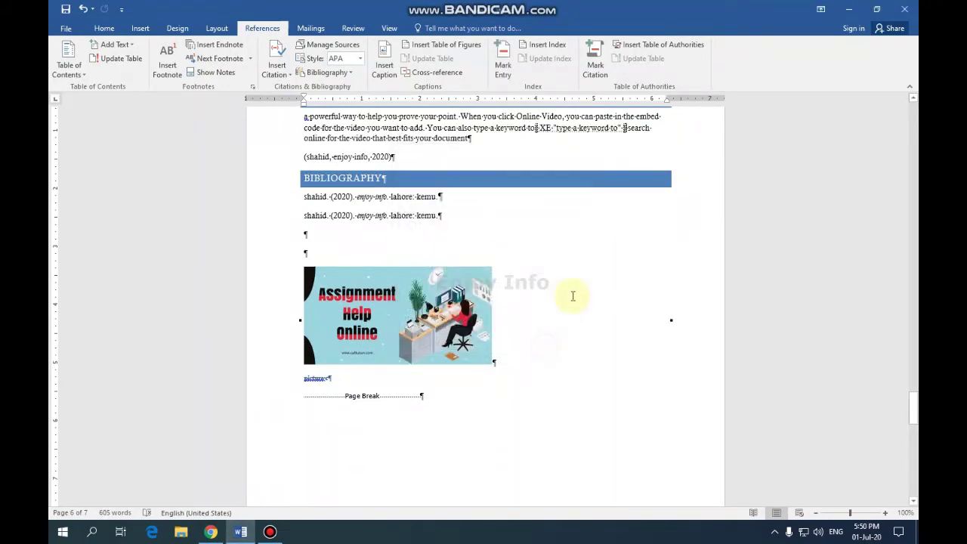
Step: Hide the paragraph marks and other hidden formatting symbols in the document
scroll(533, 281, "up", 2)
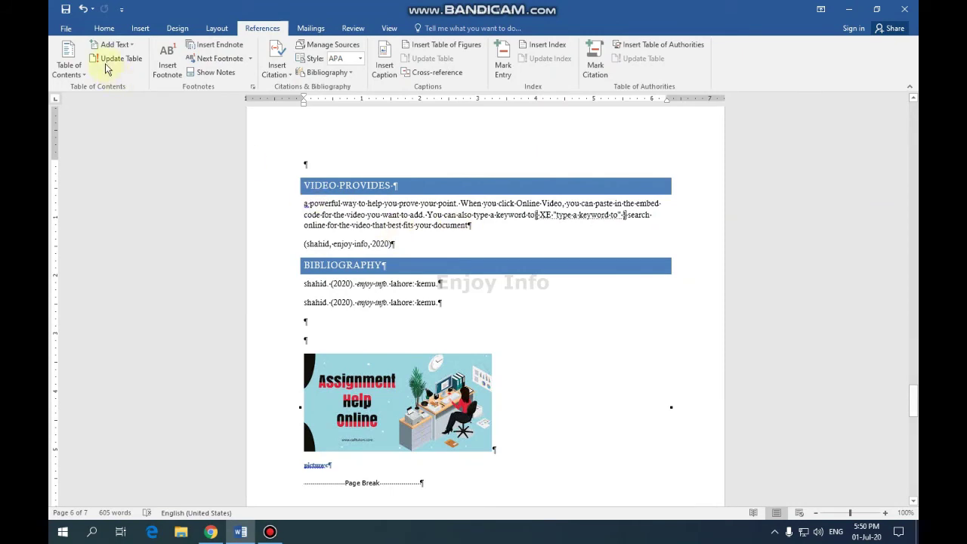
left_click(105, 28)
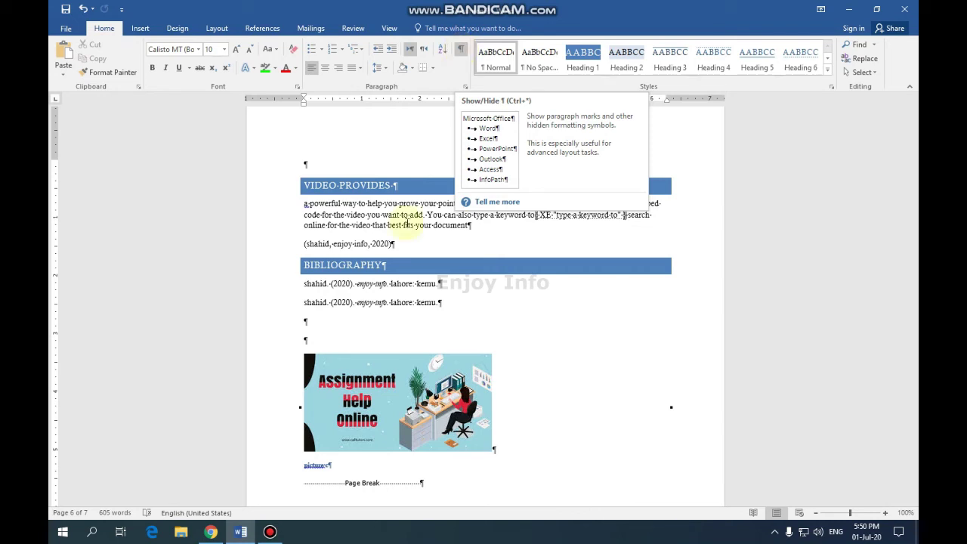
scroll(401, 201, "up", 1)
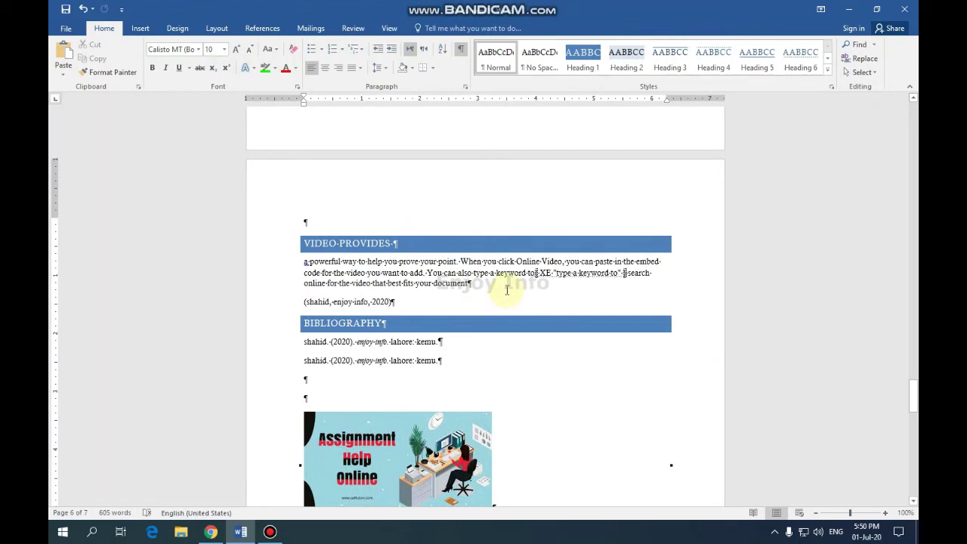
left_click(460, 48)
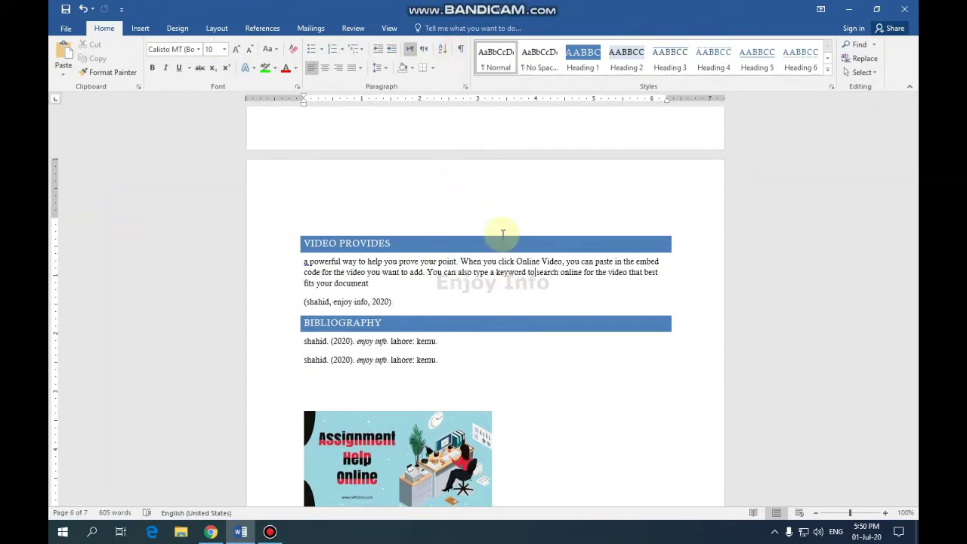
Step: Insert an index of the marked entries on the empty line above the Video Provides heading
scroll(505, 279, "up", 3)
scroll(507, 277, "down", 4)
scroll(423, 264, "up", 3)
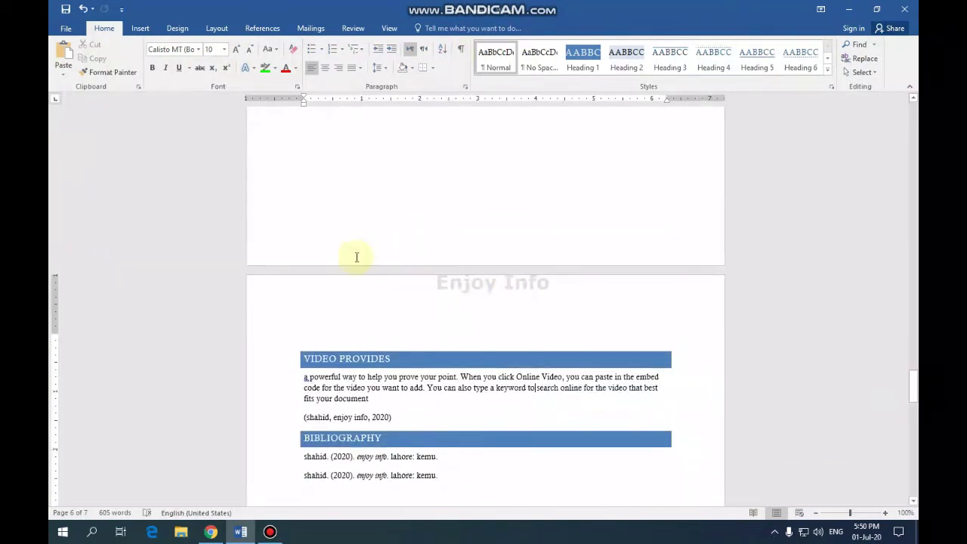
left_click(307, 332)
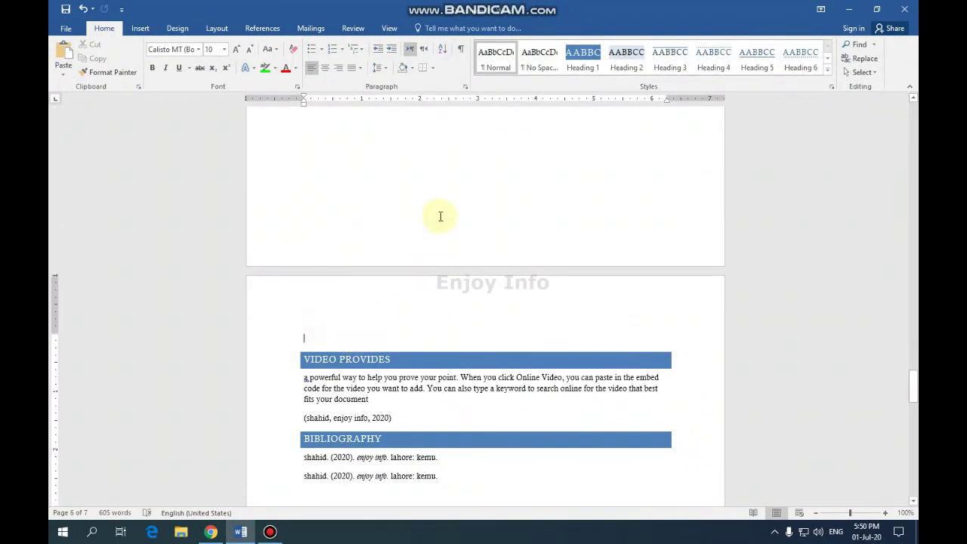
left_click(259, 30)
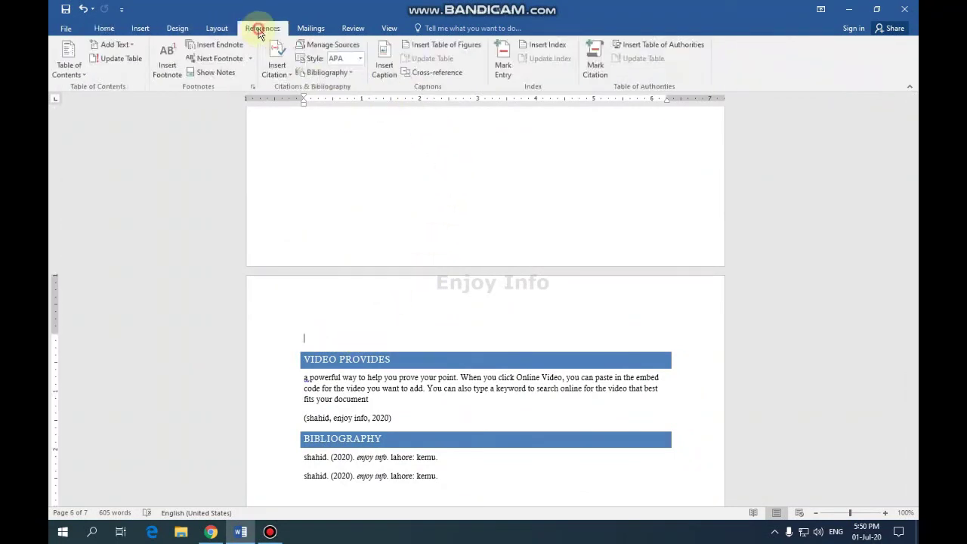
left_click(563, 52)
left_click(560, 379)
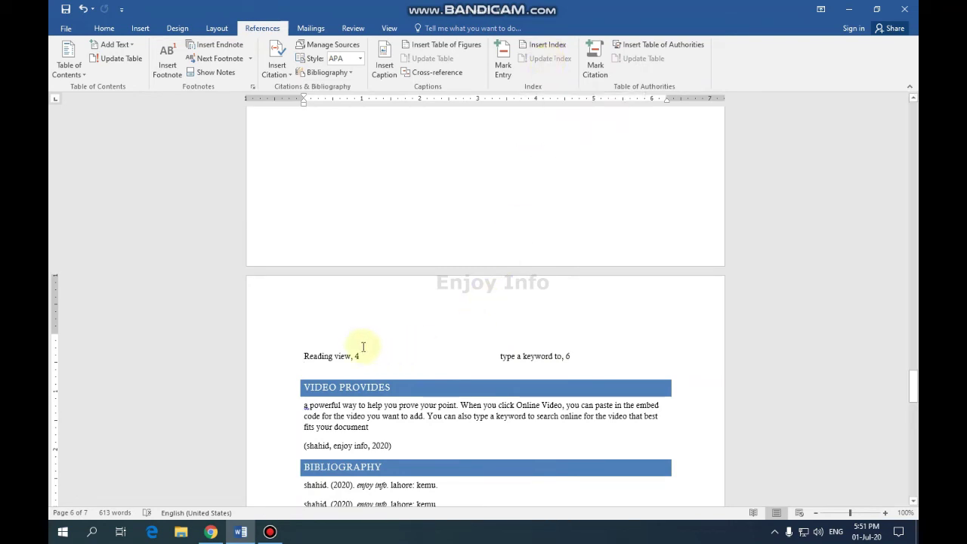
Step: Mark "your document" at the end of the Video Provides paragraph as an index entry for the current page
scroll(430, 348, "down", 1)
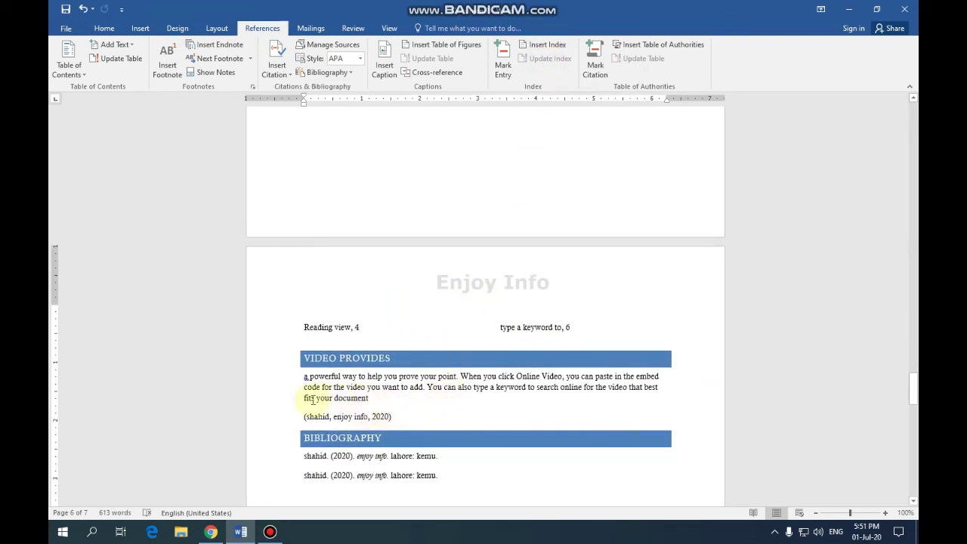
left_click_drag(305, 398, 383, 393)
left_click(382, 402)
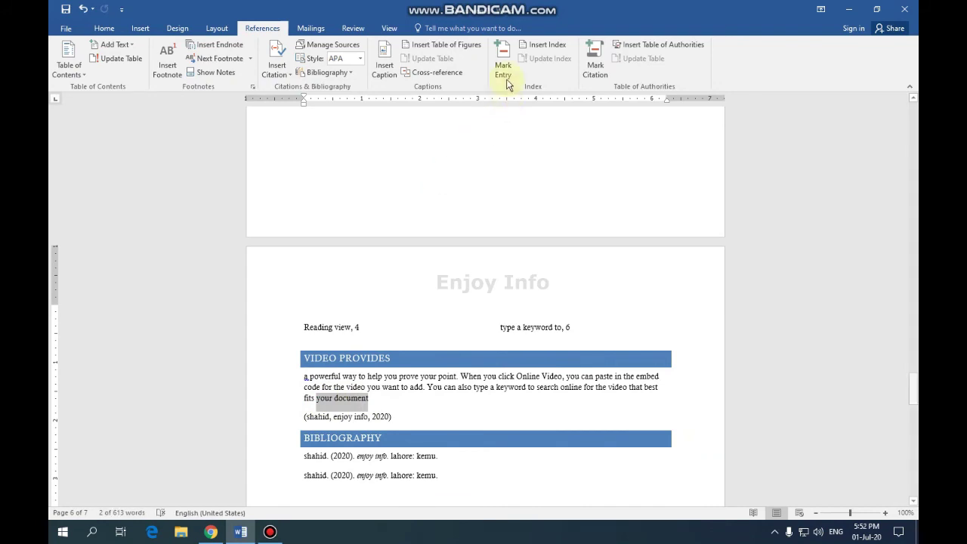
left_click(503, 68)
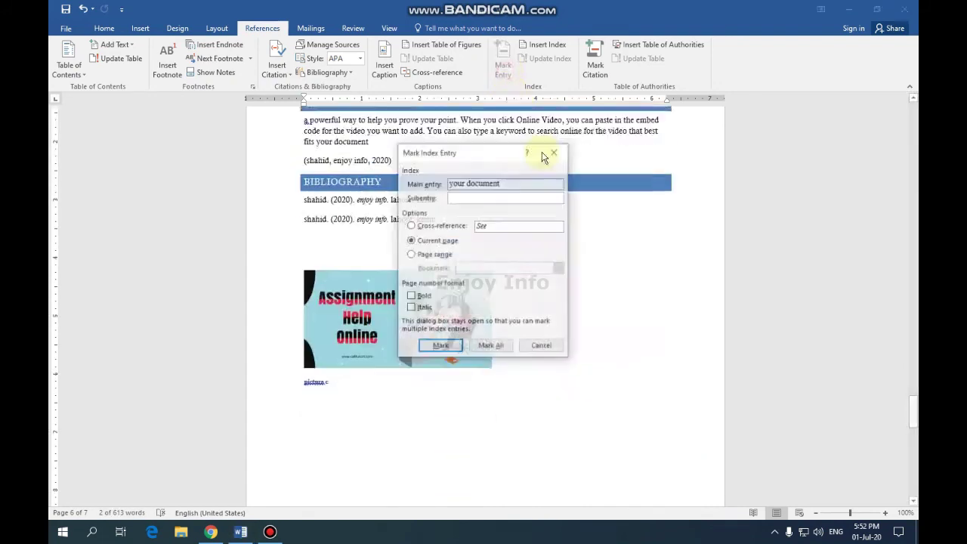
left_click(441, 346)
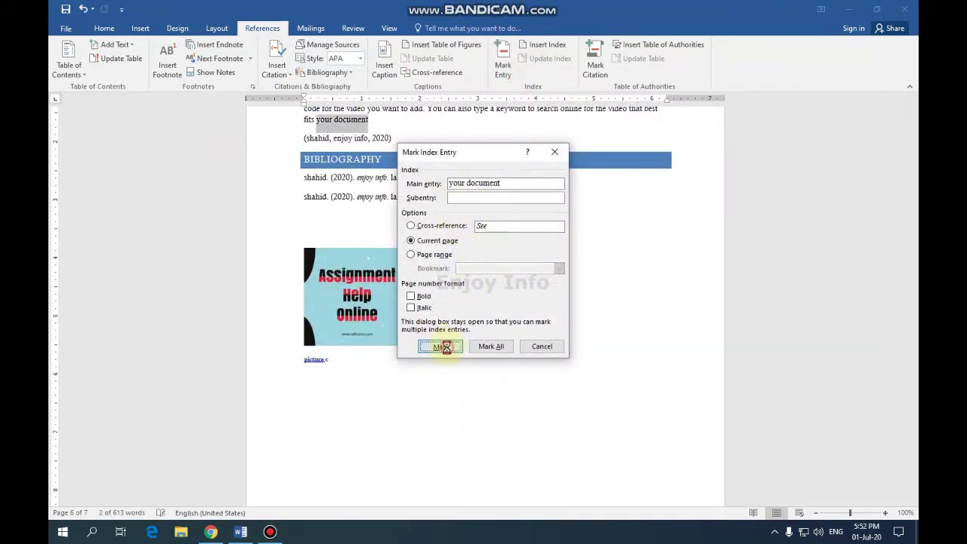
left_click(541, 347)
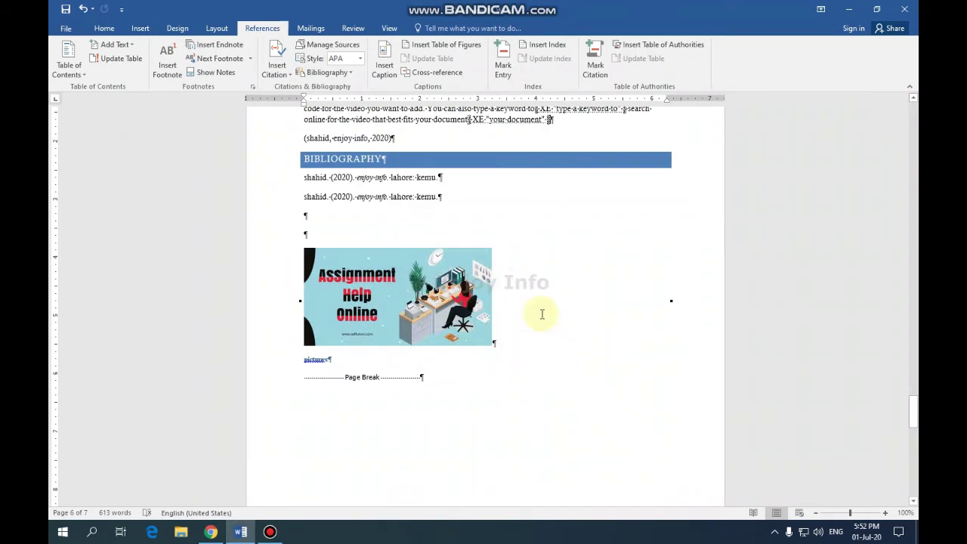
Step: Hide the paragraph marks and index field codes shown in the document
scroll(542, 313, "up", 3)
left_click(104, 28)
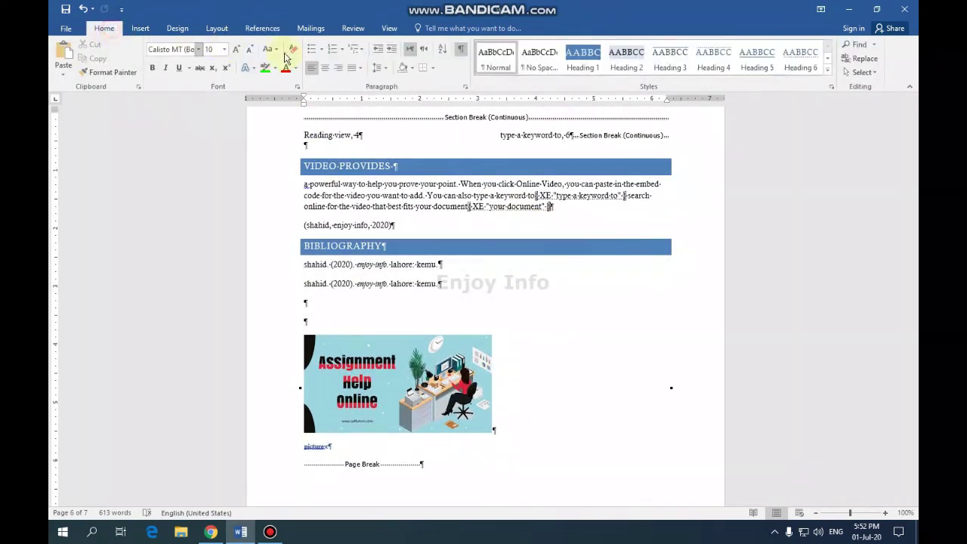
left_click(461, 51)
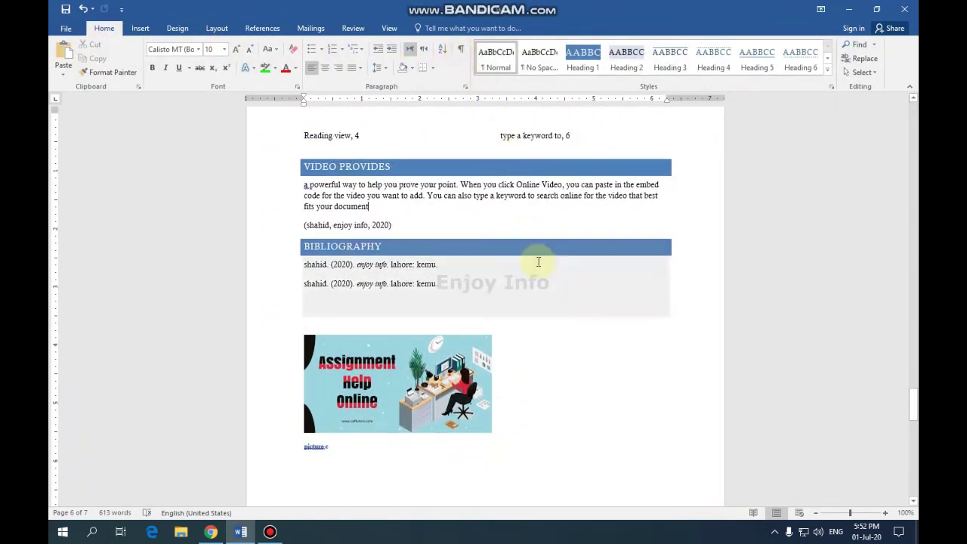
Step: Update the index above the Video Provides heading to include the newly marked entry
scroll(538, 262, "up", 3)
left_click(330, 255)
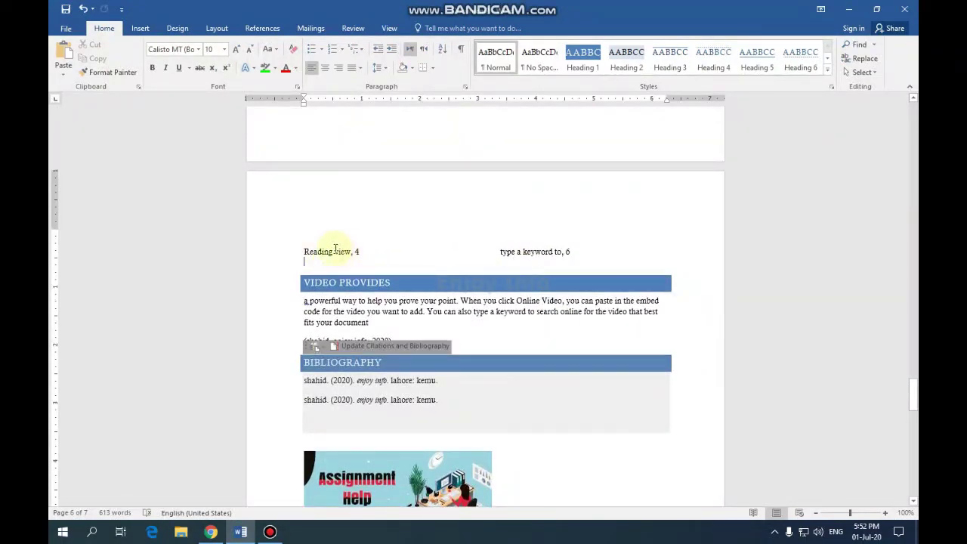
left_click(259, 29)
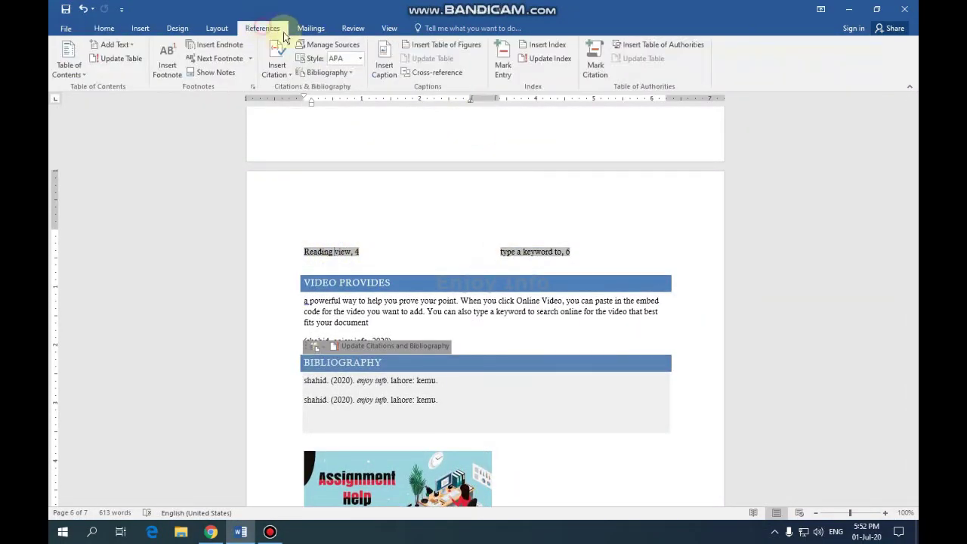
left_click(553, 64)
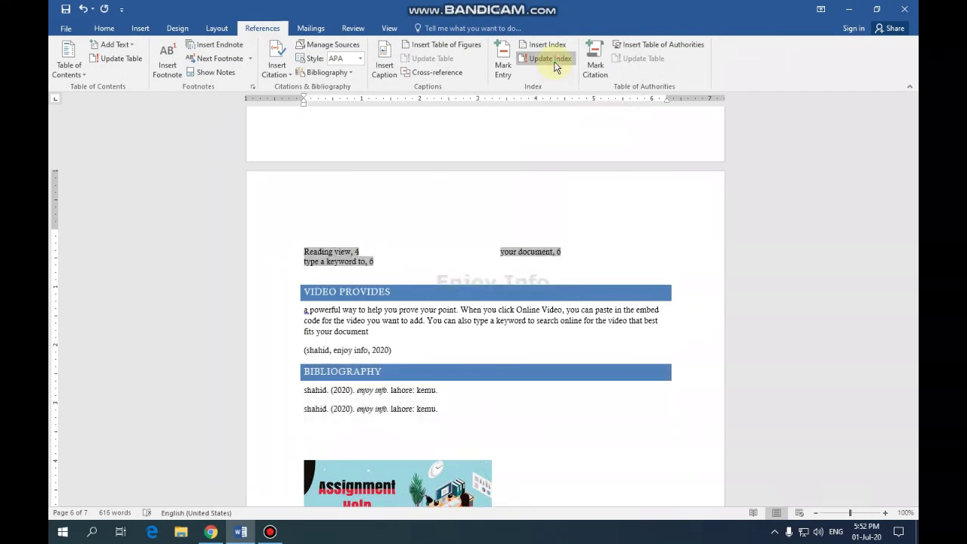
left_click(354, 278)
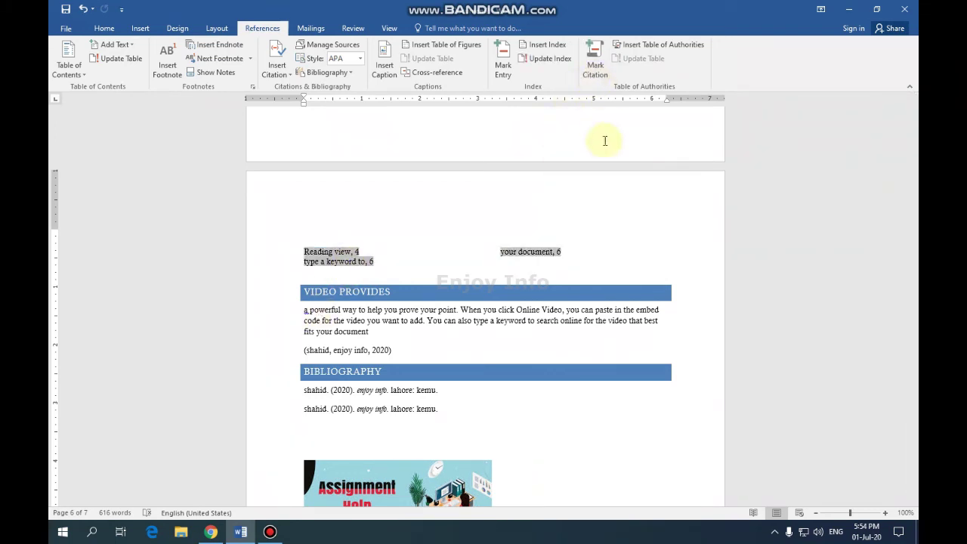
left_click(576, 235)
left_click(330, 265)
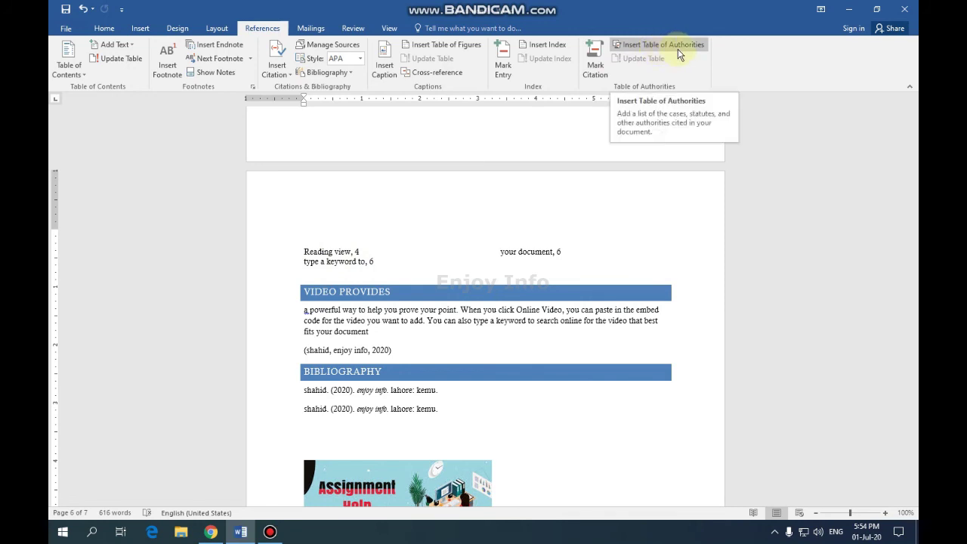
Step: Mark the word "point" in the Video Provides paragraph as a citation in the Cases category
scroll(491, 265, "down", 3)
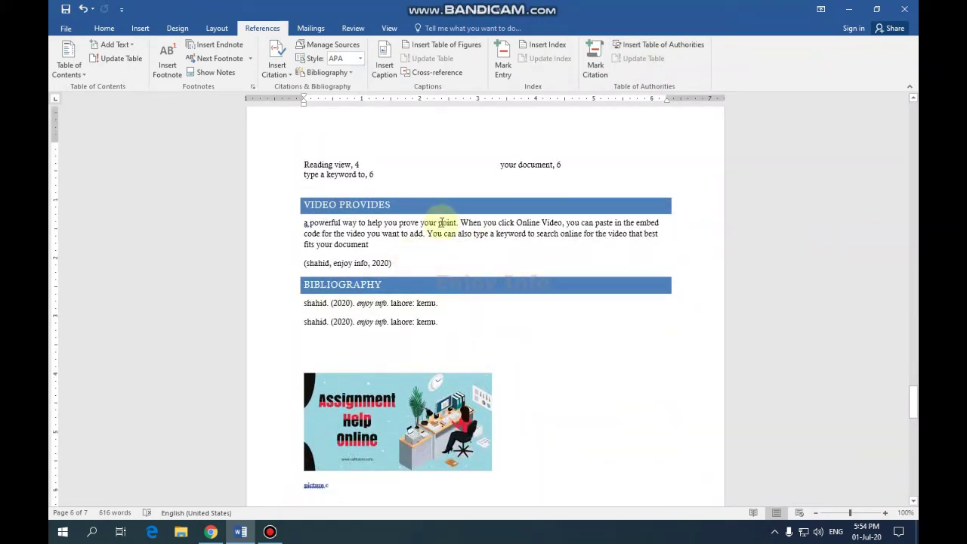
left_click(595, 66)
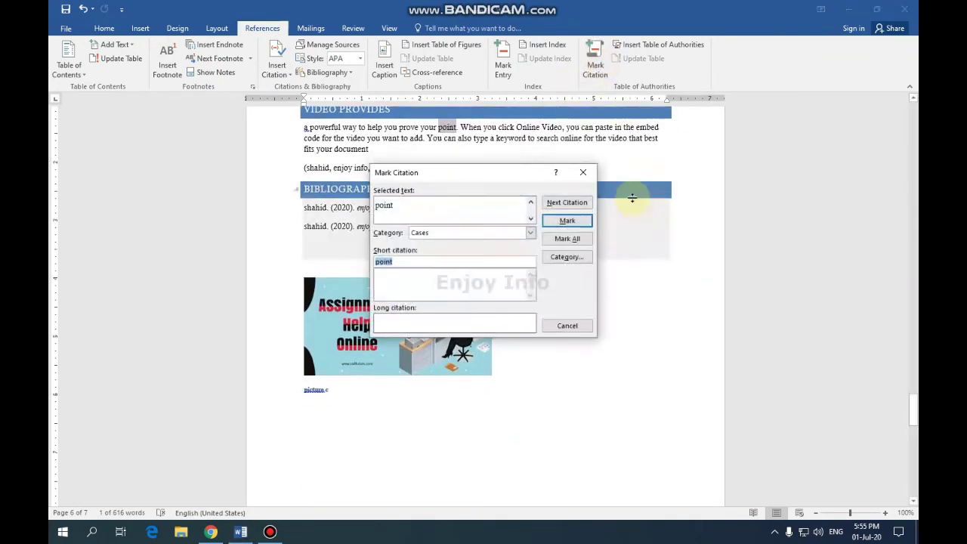
left_click(566, 220)
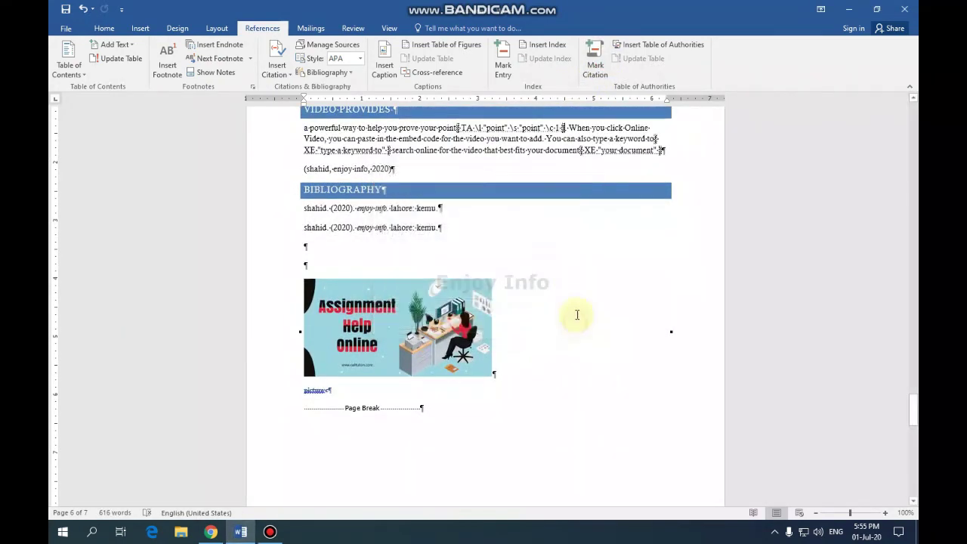
left_click(567, 326)
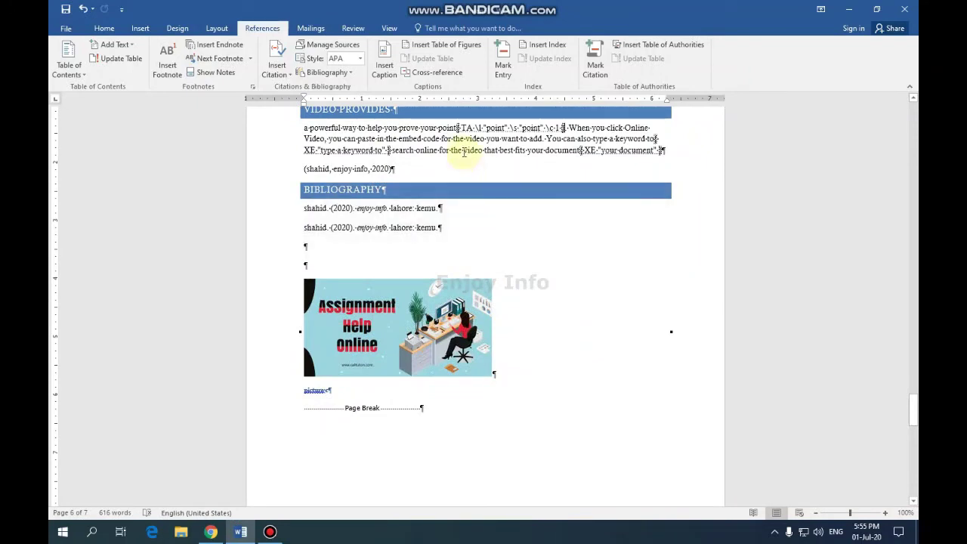
Step: Mark "video that" in the Video Provides paragraph as a citation in the Cases category
left_click_drag(465, 151, 499, 150)
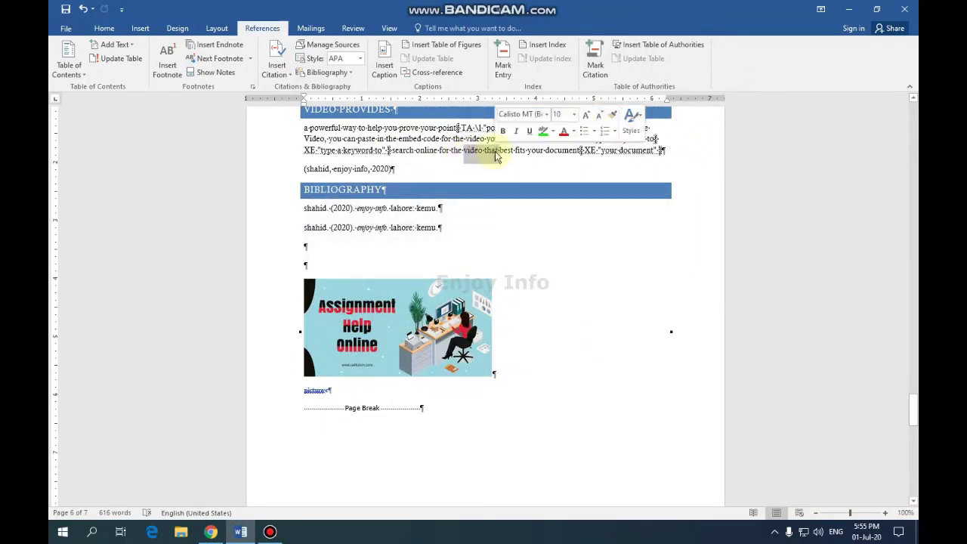
left_click(595, 66)
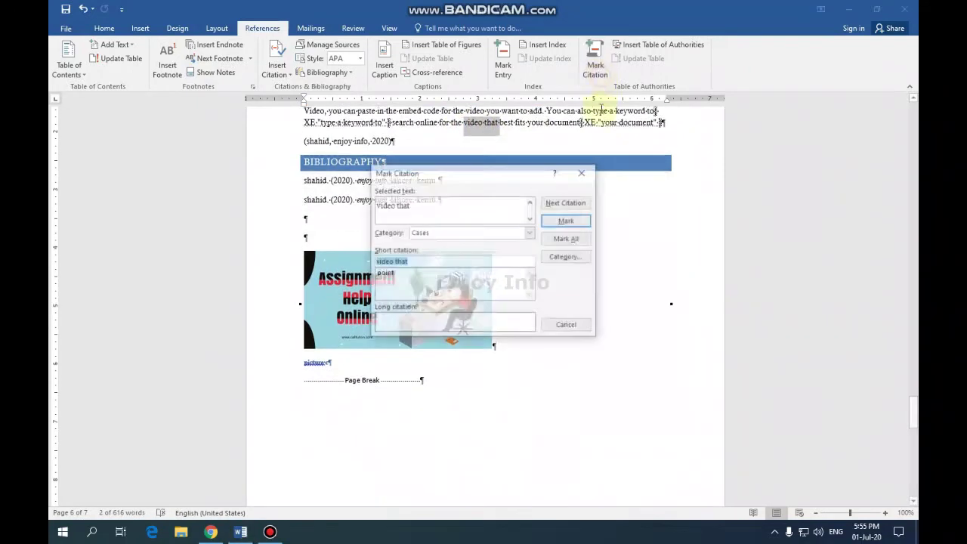
left_click(568, 222)
left_click(567, 329)
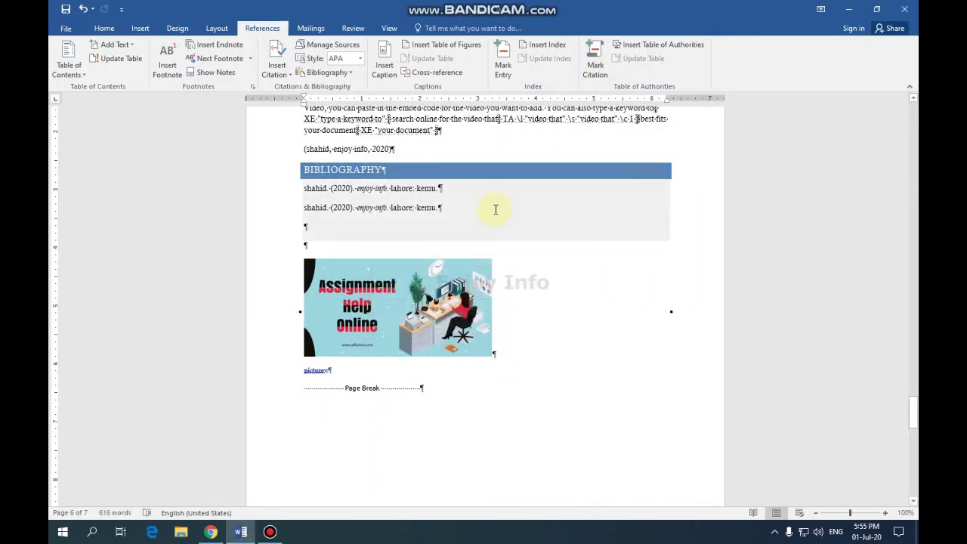
Step: Hide the formatting symbols and citation field codes in the document
left_click(104, 28)
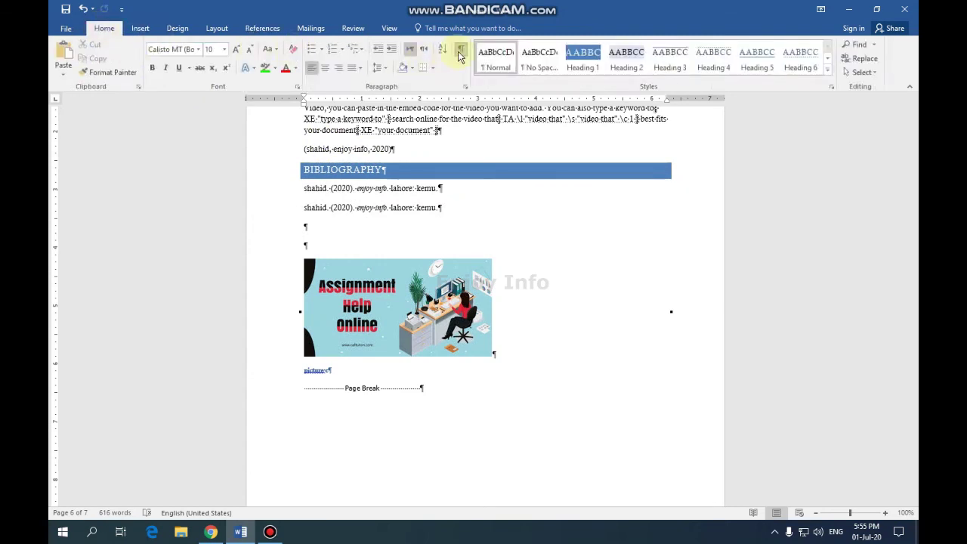
left_click(460, 51)
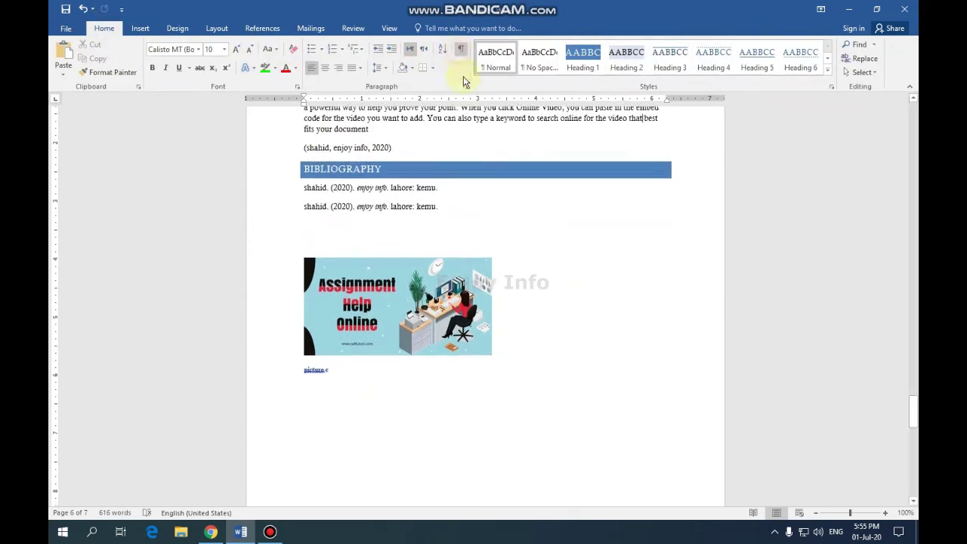
left_click(262, 28)
Step: Insert a table of authorities for all categories after "video that" in the Video Provides paragraph, using the template format
scroll(593, 140, "up", 5)
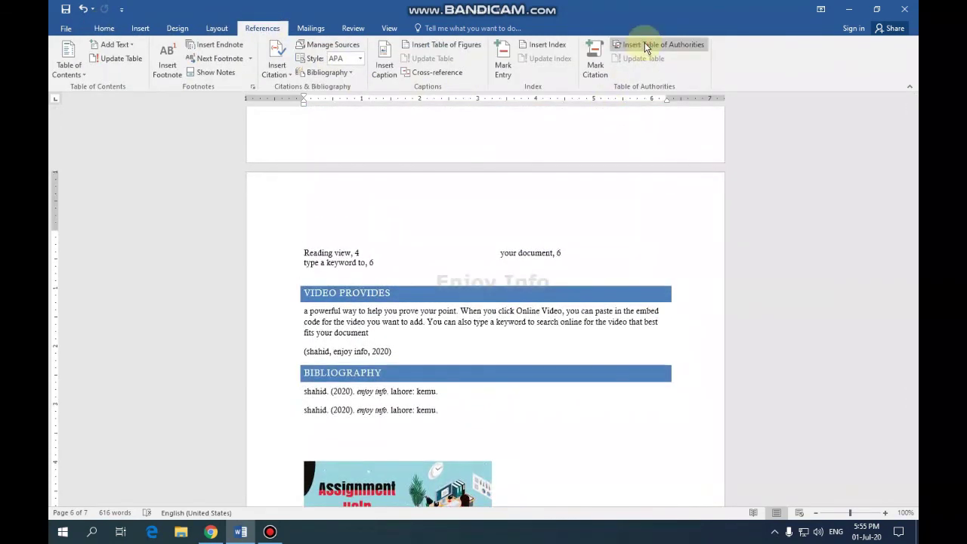
left_click(646, 45)
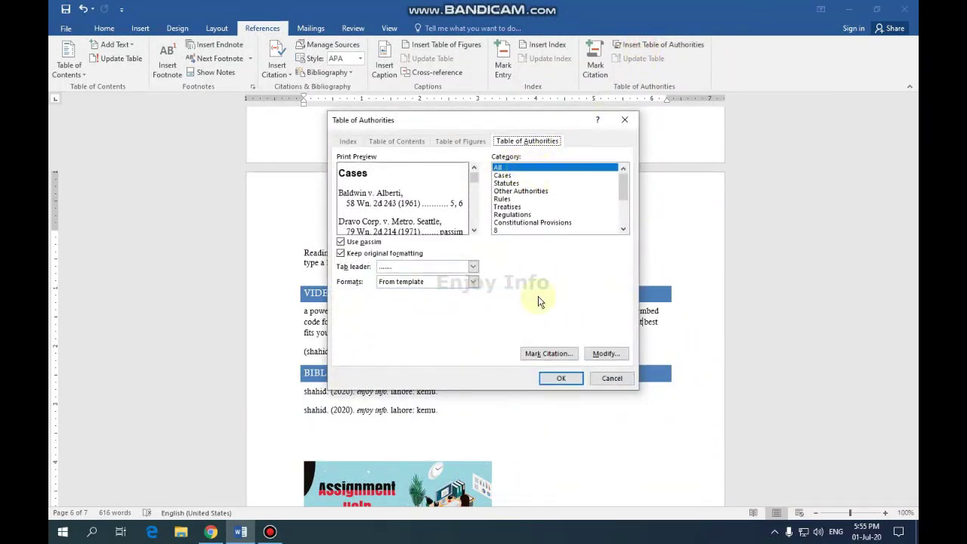
left_click(560, 378)
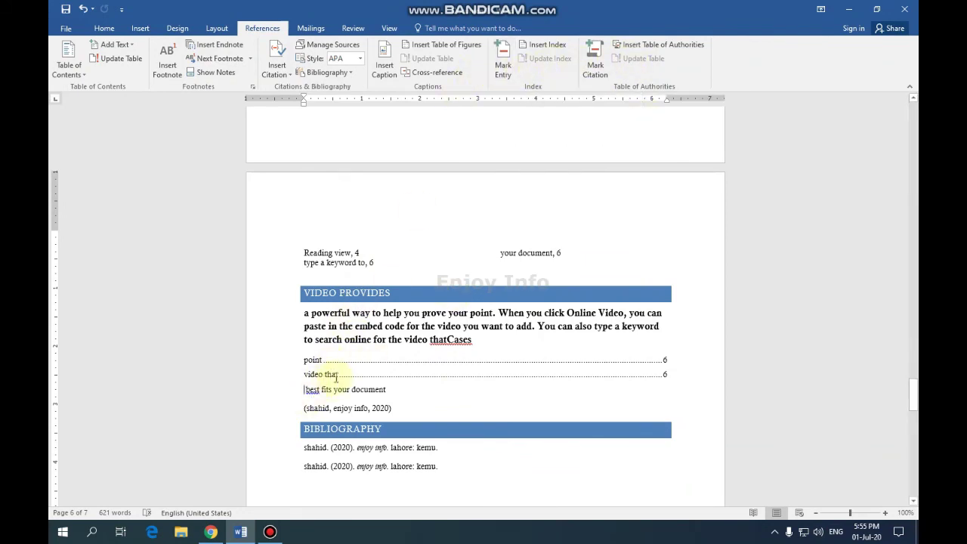
left_click(504, 375)
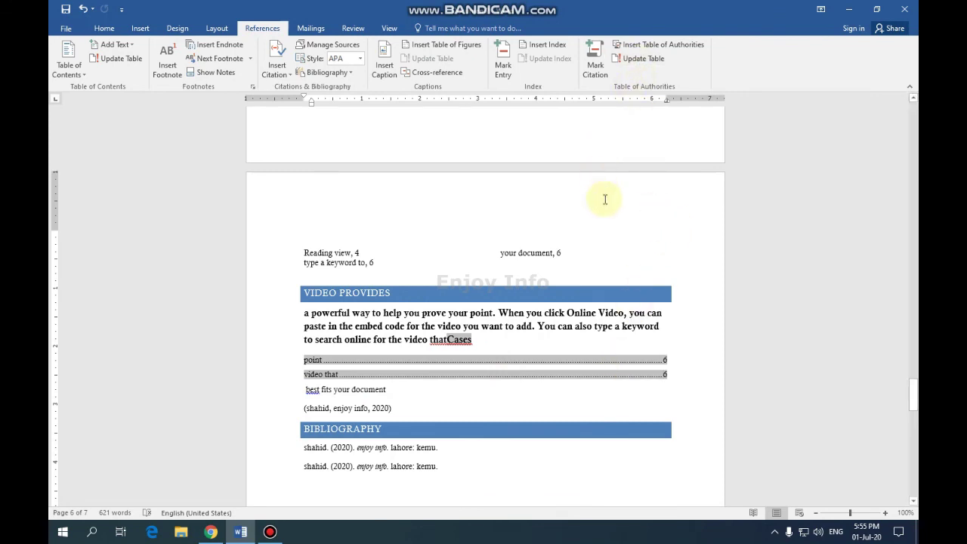
left_click(580, 272)
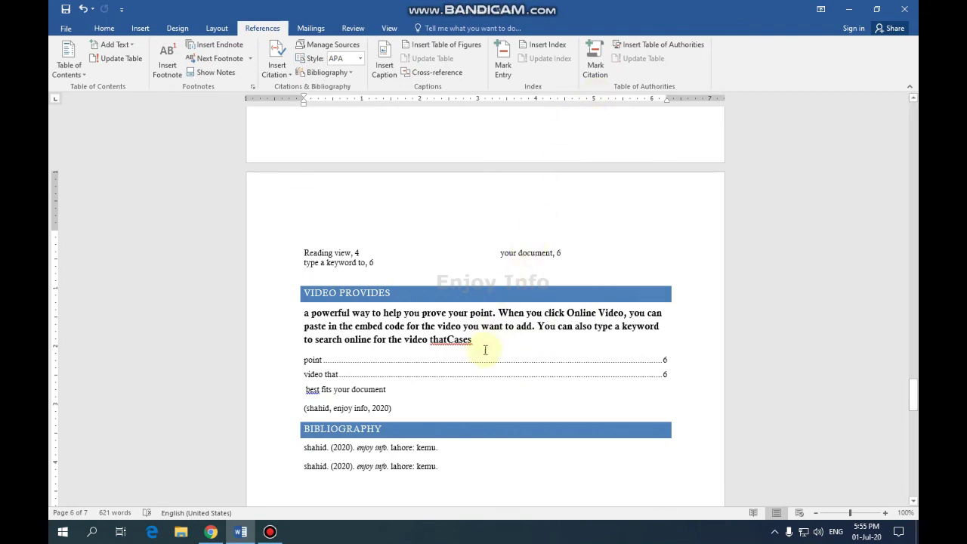
Step: Mark the word "help" in the Video Provides paragraph as a citation
scroll(446, 374, "down", 3)
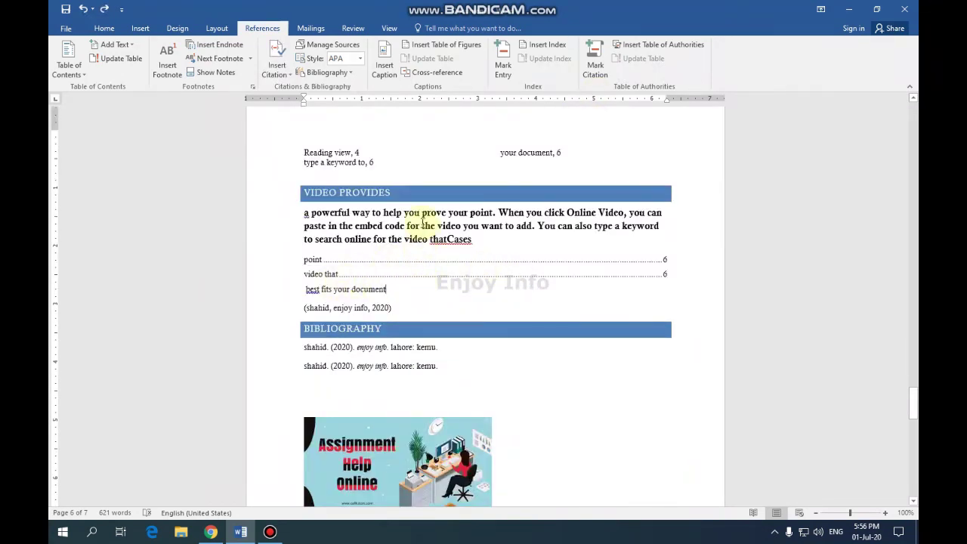
left_click(399, 213)
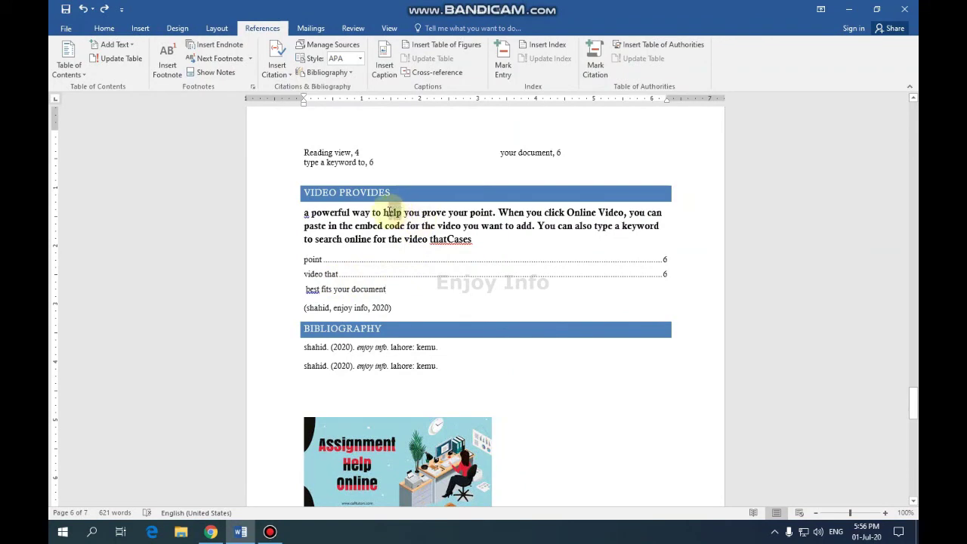
double_click(389, 213)
left_click(592, 66)
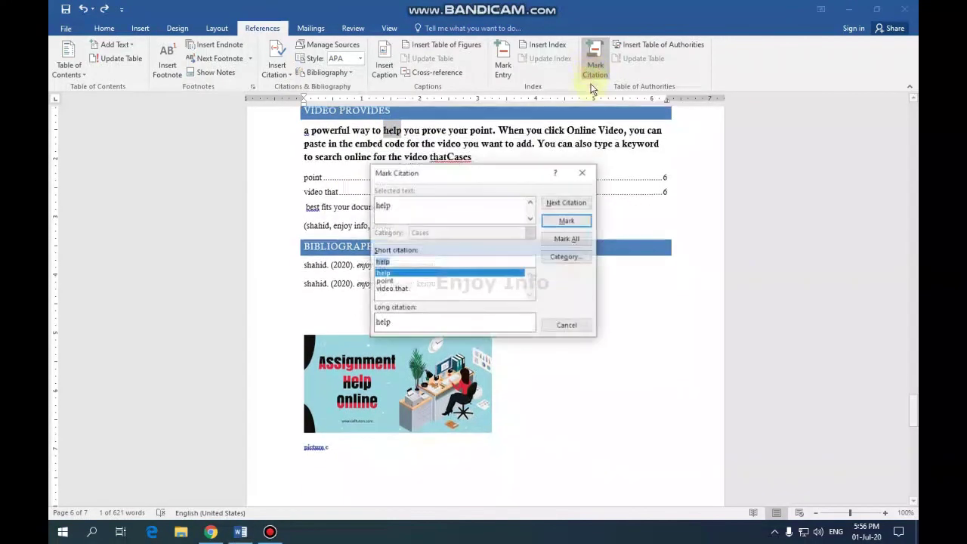
left_click(564, 224)
left_click(562, 326)
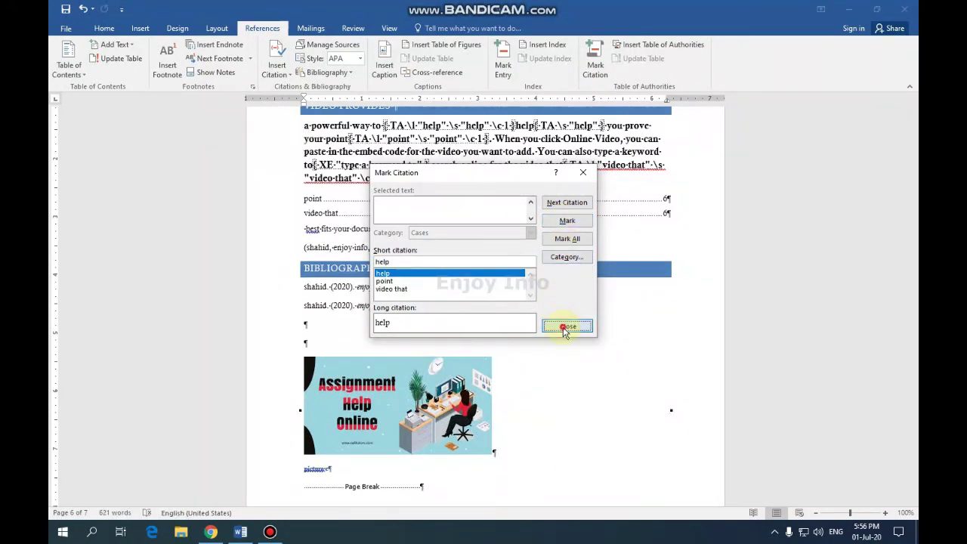
Step: Update the table of authorities with the newly marked citation and hide the formatting symbols
left_click(332, 213)
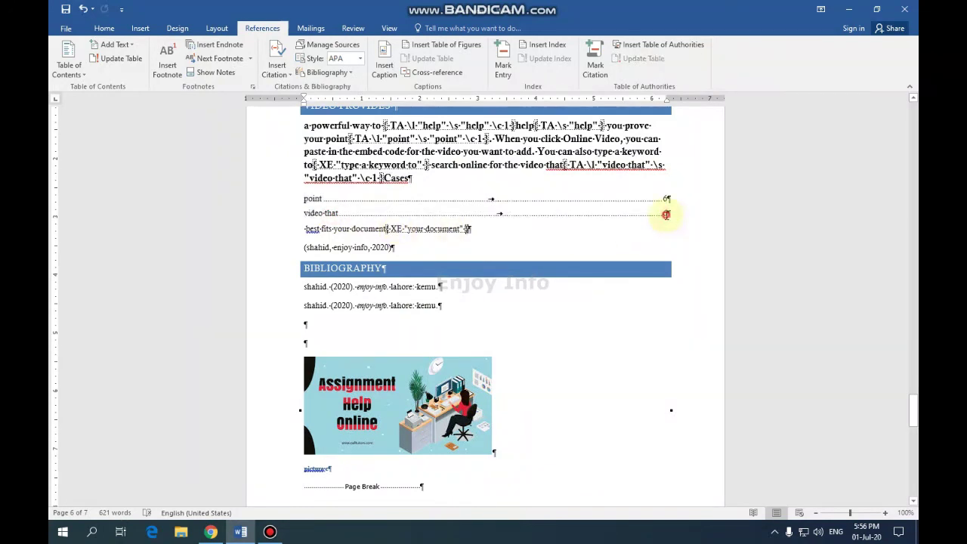
left_click(640, 59)
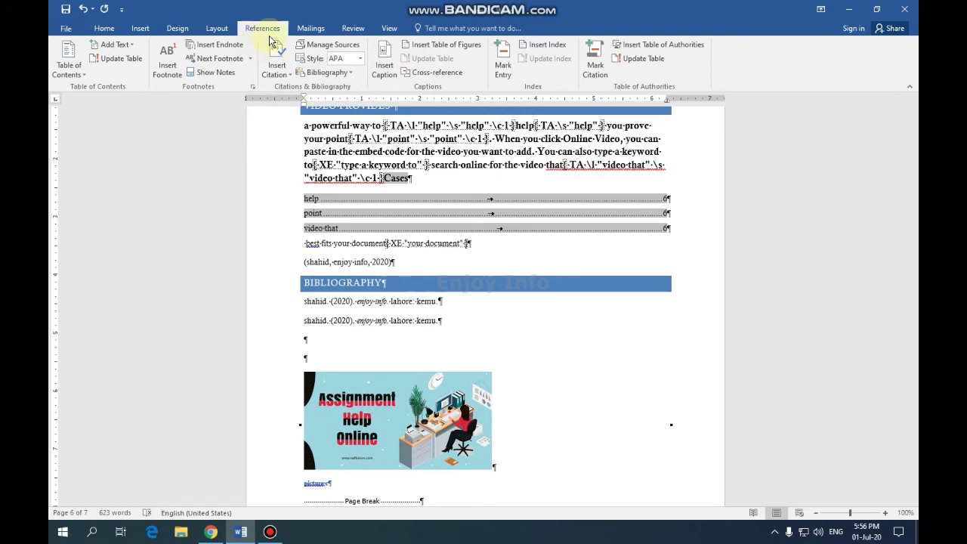
left_click(102, 28)
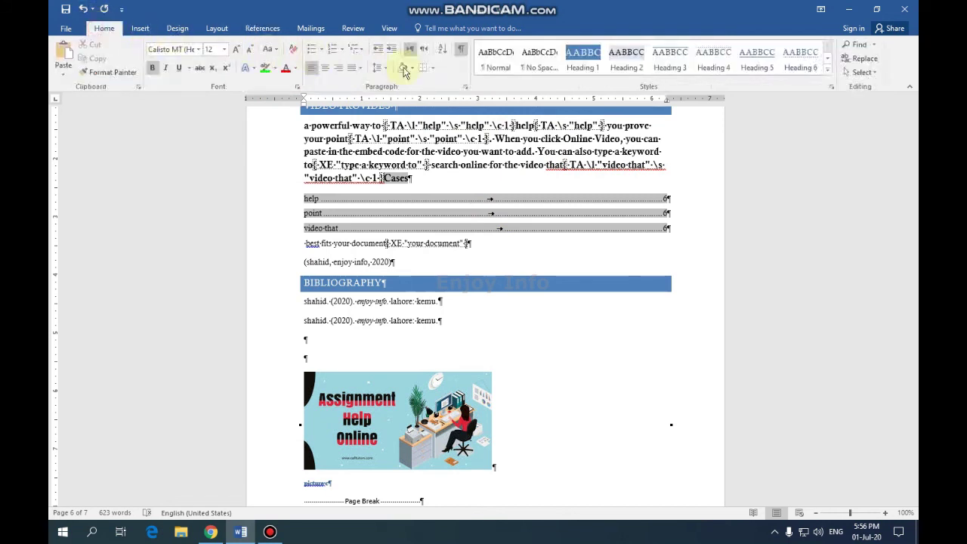
left_click(461, 51)
left_click(262, 28)
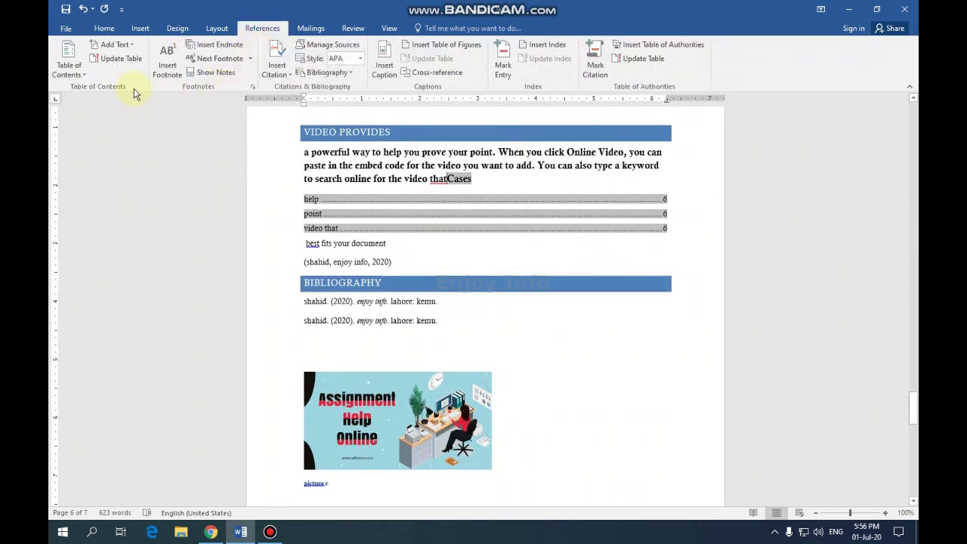